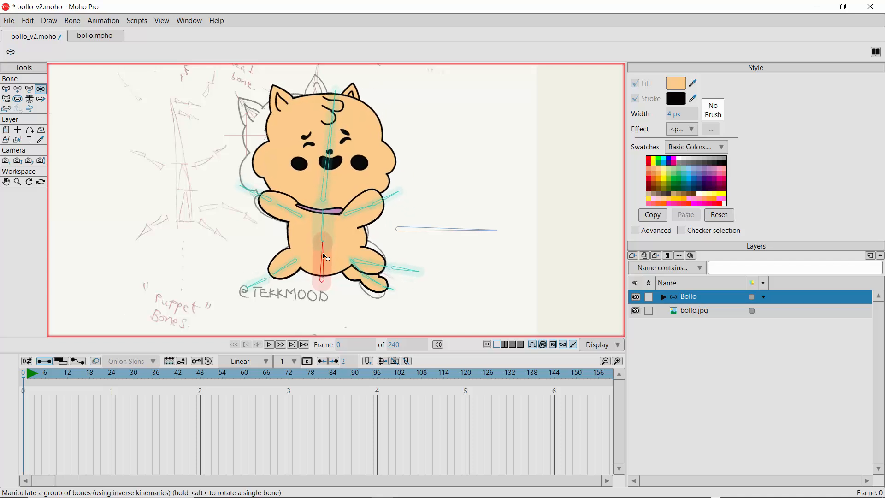
Step: Try out the rigged character in bollo_v2.moho by manipulating a leg bone, the torso bone and the detached horizontal bone
{"action": "left_click_drag", "start_coordinate": [281, 266], "coordinate": [251, 274]}
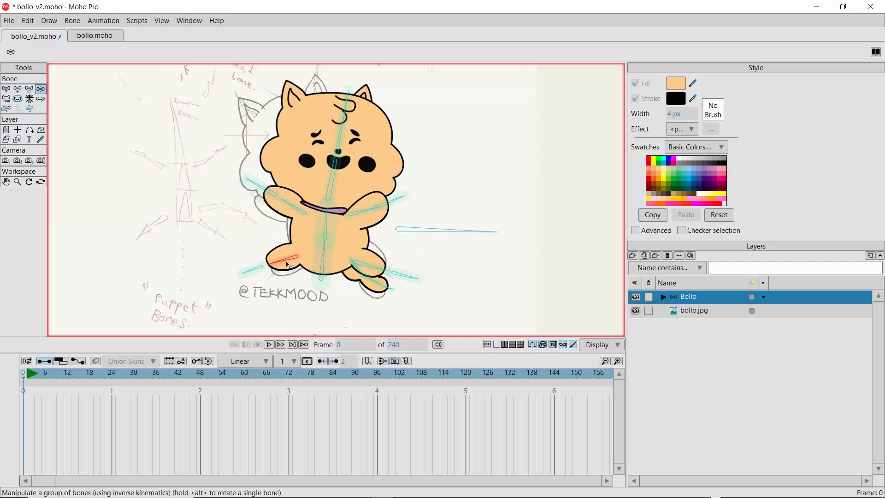
{"action": "mouse_move", "coordinate": [324, 239]}
{"action": "left_mouse_down"}
{"action": "mouse_move", "coordinate": [331, 225]}
{"action": "mouse_move", "coordinate": [338, 231]}
{"action": "left_mouse_up"}
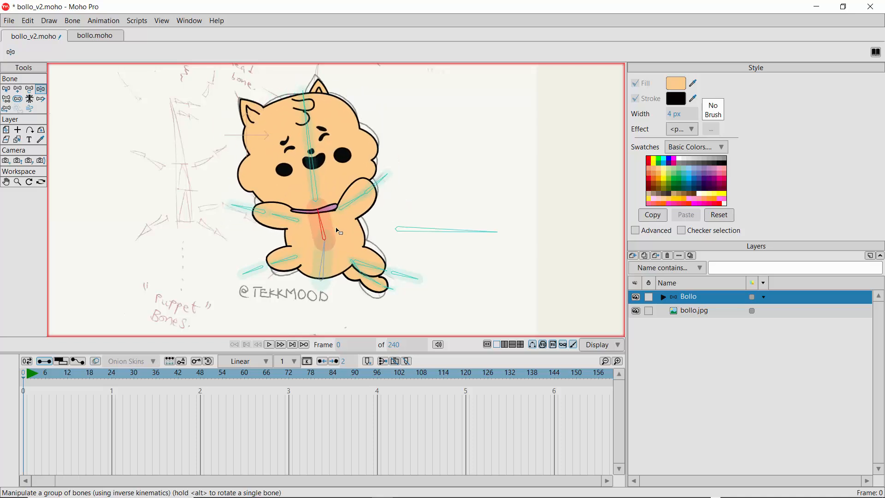
{"action": "mouse_move", "coordinate": [406, 232]}
{"action": "left_mouse_down"}
{"action": "mouse_move", "coordinate": [440, 228]}
{"action": "mouse_move", "coordinate": [351, 236]}
{"action": "mouse_move", "coordinate": [400, 229]}
{"action": "mouse_move", "coordinate": [394, 215]}
{"action": "mouse_move", "coordinate": [286, 251]}
{"action": "mouse_move", "coordinate": [450, 214]}
{"action": "mouse_move", "coordinate": [289, 233]}
{"action": "left_mouse_up"}
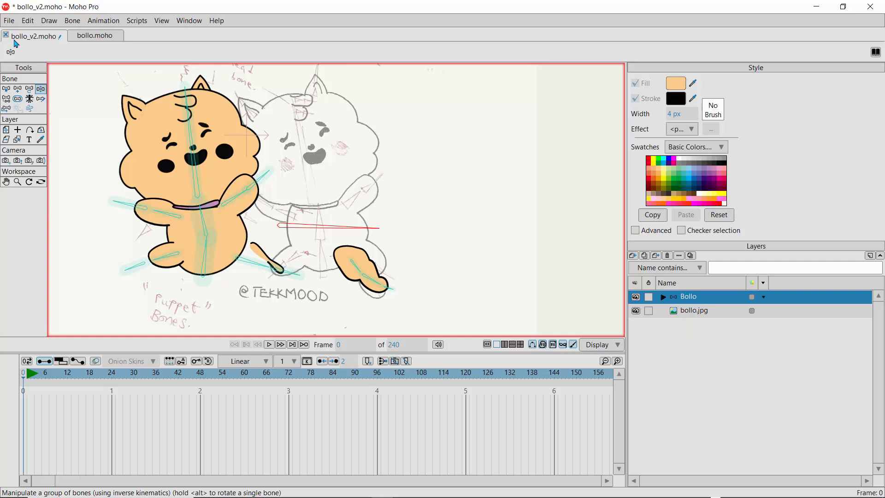
Step: Close bollo_v2.moho without saving its changes and expand the Bollo bone layer in bollo.moho
{"action": "left_click", "coordinate": [5, 34]}
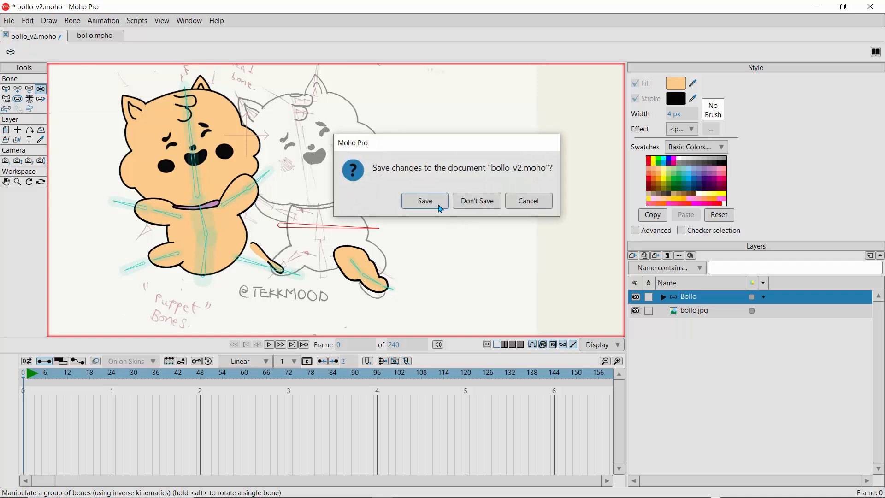
{"action": "left_click", "coordinate": [467, 201]}
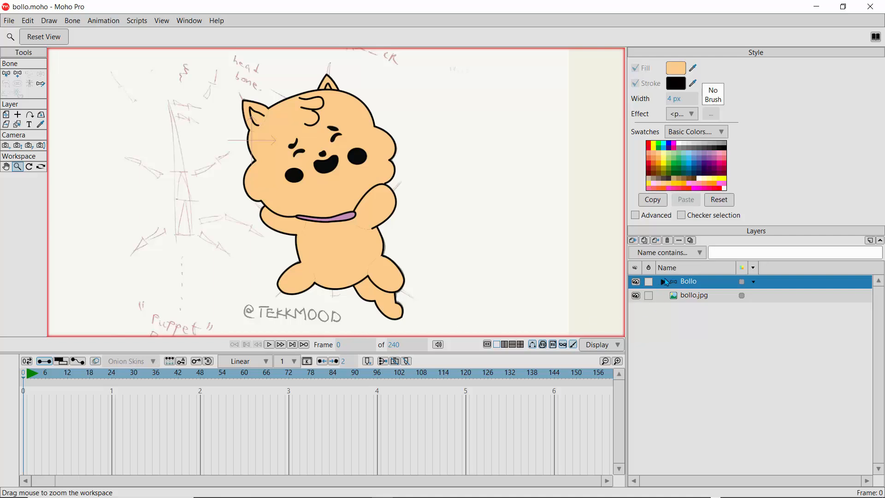
{"action": "left_click", "coordinate": [664, 282]}
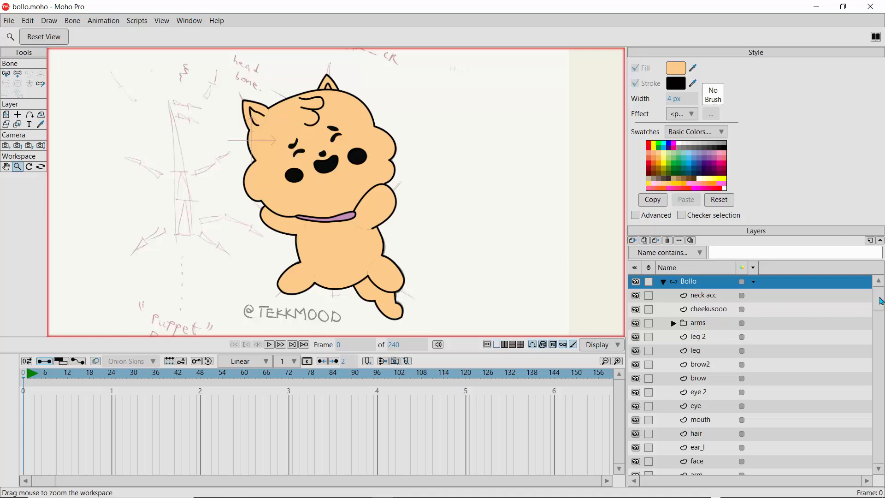
{"action": "scroll", "coordinate": [881, 335], "scroll_direction": "down", "scroll_amount": 2}
{"action": "scroll", "coordinate": [881, 335], "scroll_direction": "up", "scroll_amount": 1}
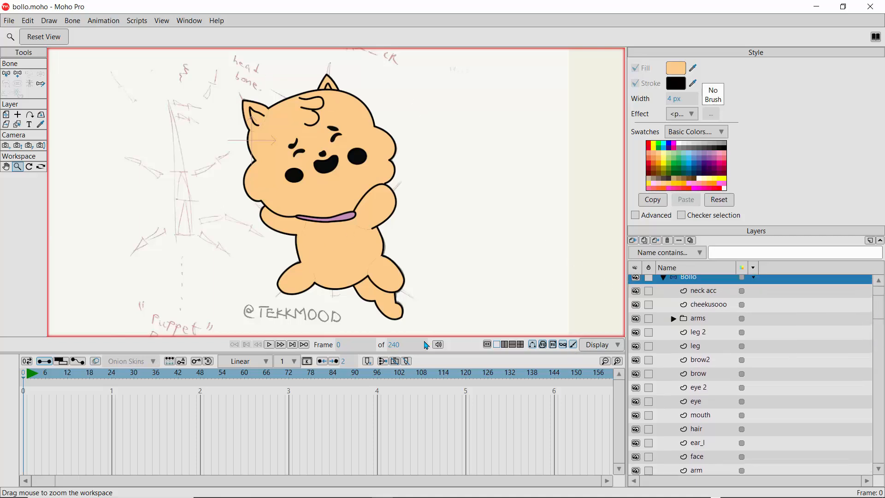
Step: Use the Layer Selector on the canvas to select the cheeks' layer and then the face layer
{"action": "key", "text": "5"}
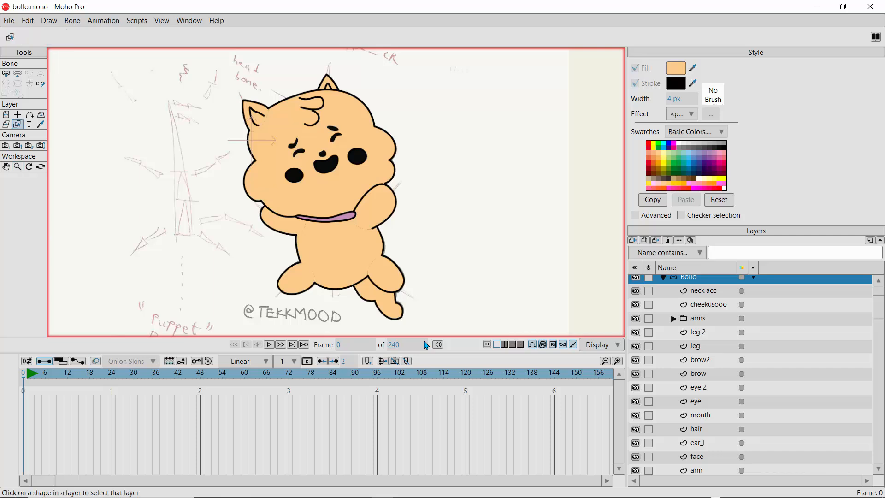
{"action": "left_click", "coordinate": [295, 176]}
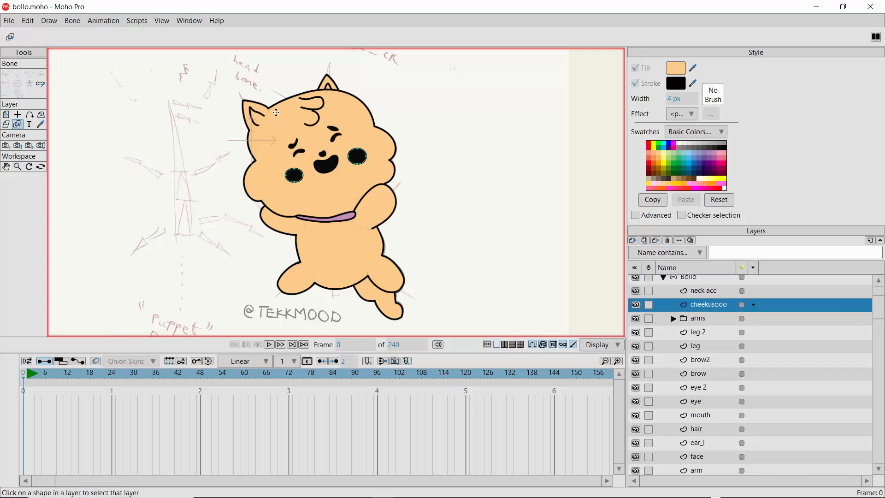
{"action": "left_click", "coordinate": [276, 107]}
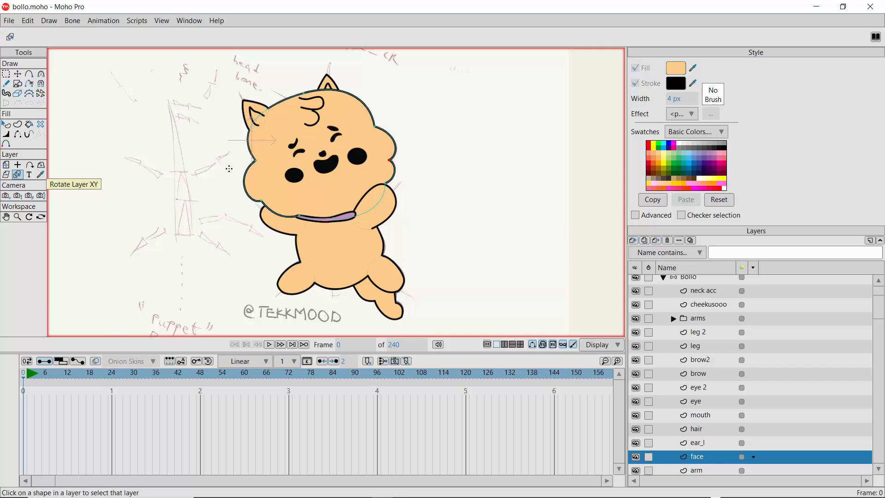
Step: Open the keyboard shortcut settings and show the shortcuts of the Layer tool group
{"action": "left_click", "coordinate": [25, 23]}
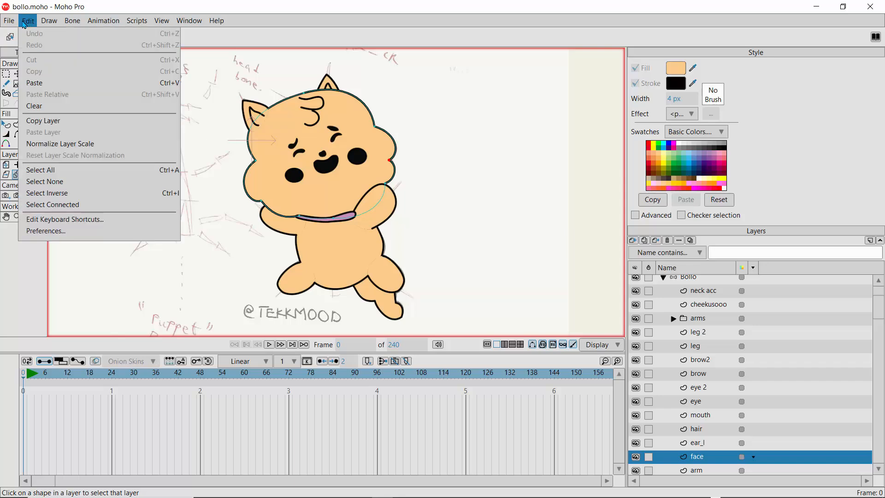
{"action": "left_click", "coordinate": [48, 224]}
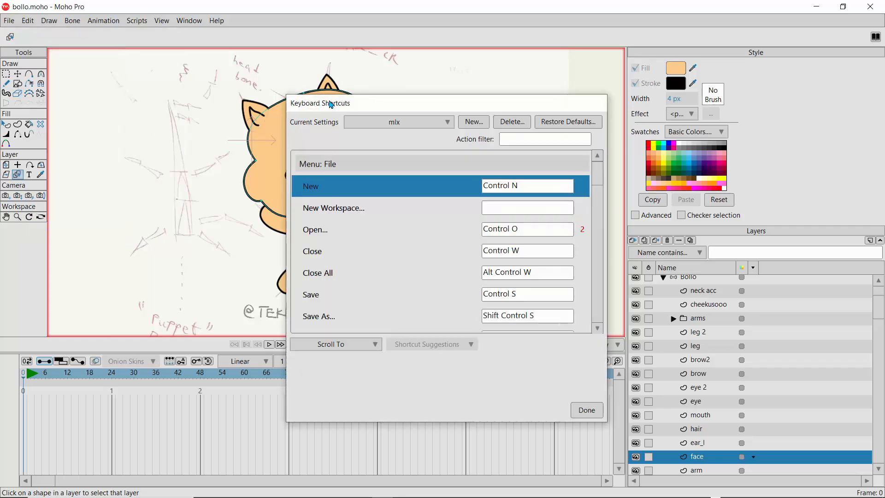
{"action": "left_click_drag", "start_coordinate": [331, 102], "coordinate": [227, 26]}
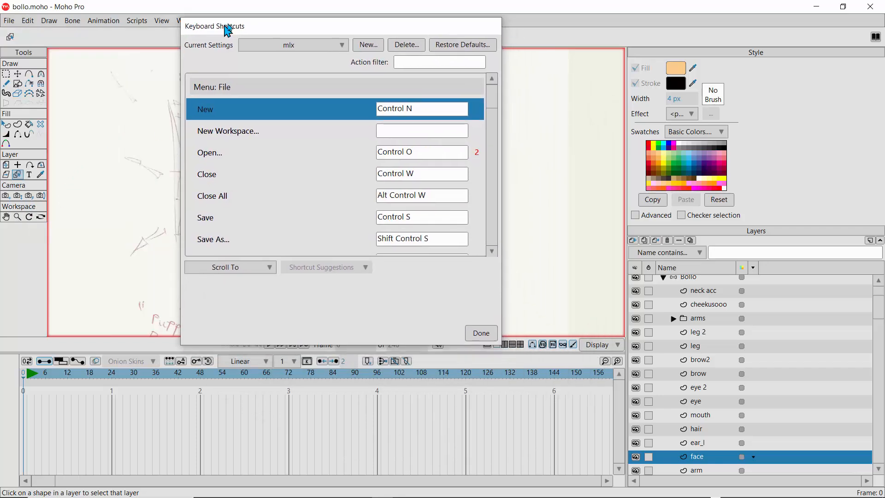
{"action": "left_click", "coordinate": [253, 271]}
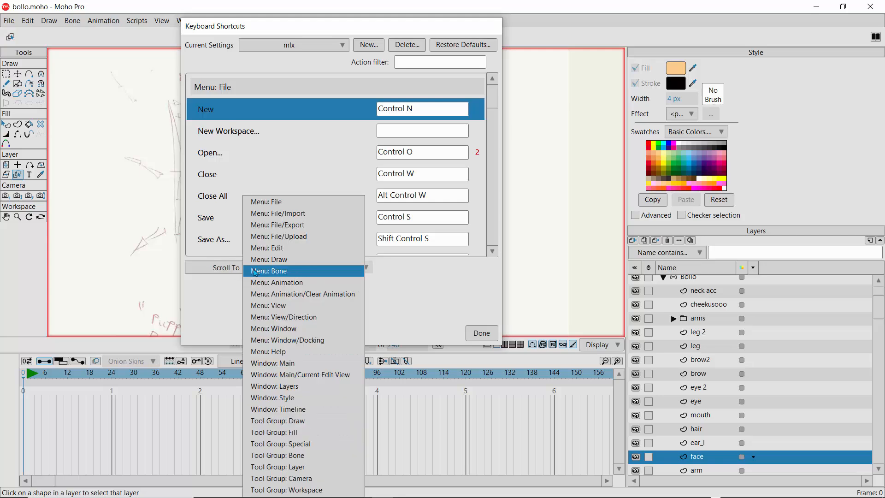
{"action": "left_click", "coordinate": [278, 467]}
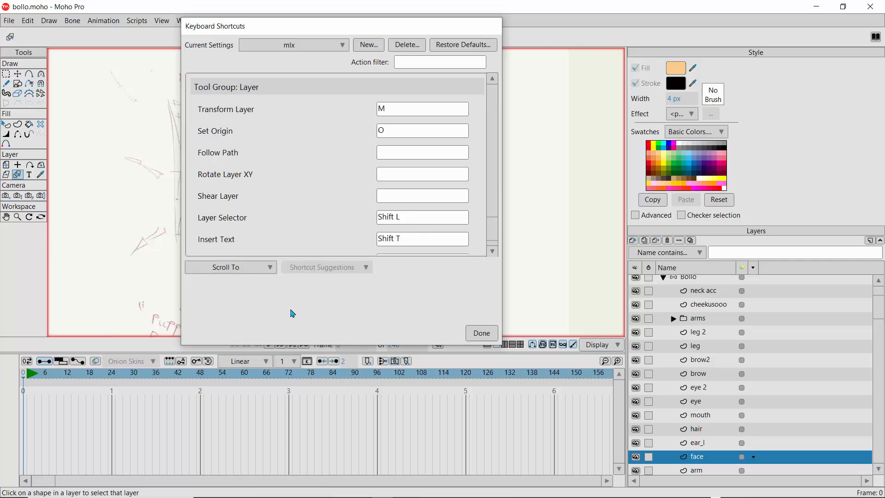
Step: Try to assign Ctrl+L to the Layer Selector, set its shortcut to Shift+L and close the shortcut settings
{"action": "left_click", "coordinate": [409, 216]}
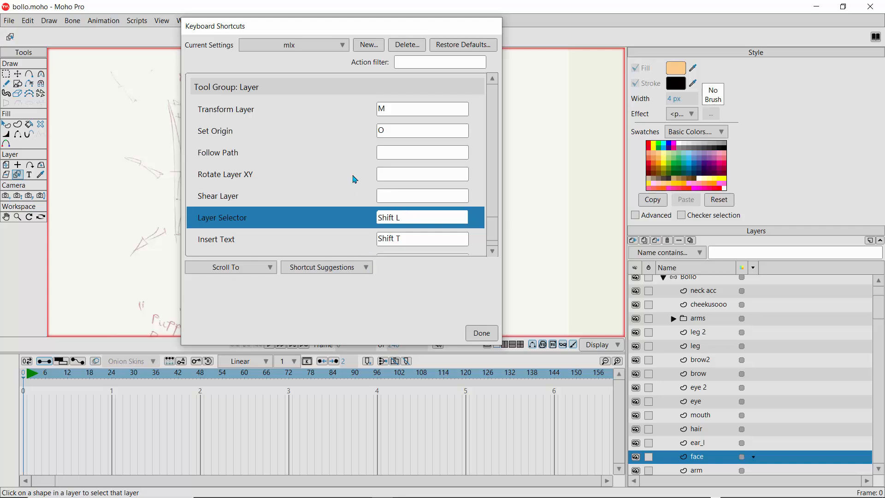
{"action": "key", "text": "ctrl+l"}
{"action": "key", "text": "BackSpace"}
{"action": "key", "text": "ctrl+l"}
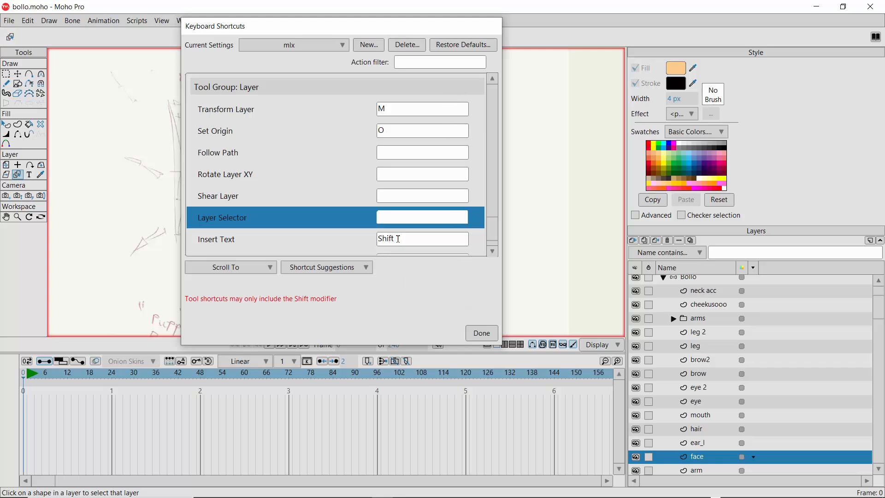
{"action": "key", "text": "shift+l"}
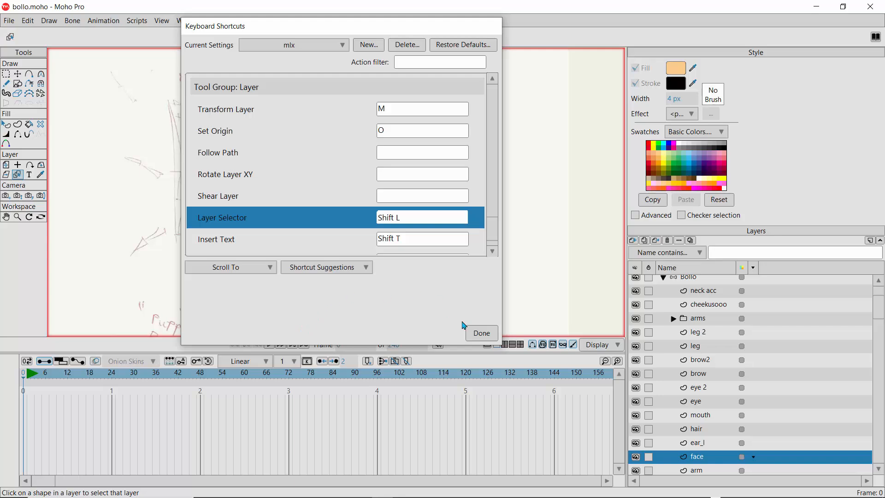
{"action": "left_click", "coordinate": [481, 338]}
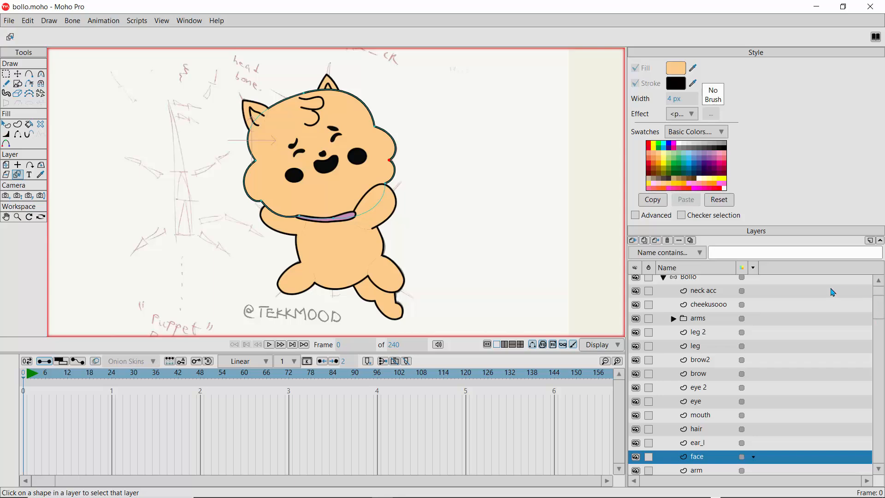
Step: Group the face, cheekusooo, brow, brow2, eye, eye 2, mouth, hair and ear_l layers together with the ears folder
{"action": "left_click", "coordinate": [706, 305], "text": "ctrl"}
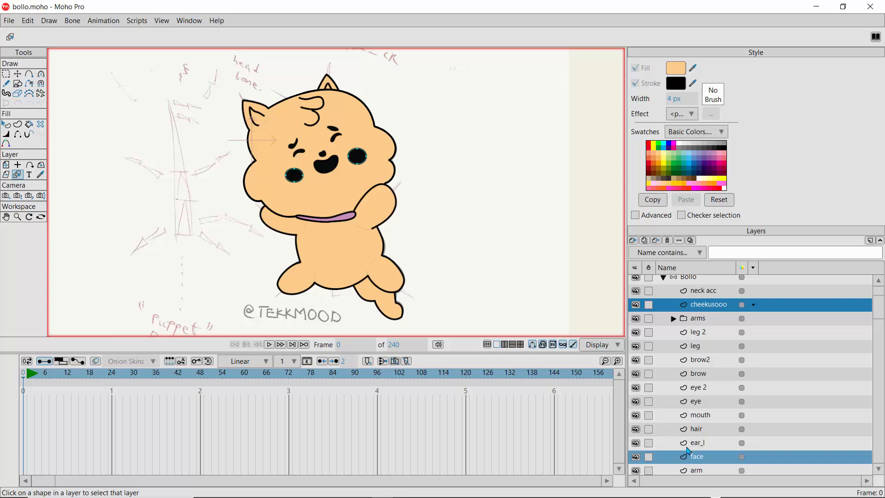
{"action": "left_click", "coordinate": [699, 389], "text": "ctrl"}
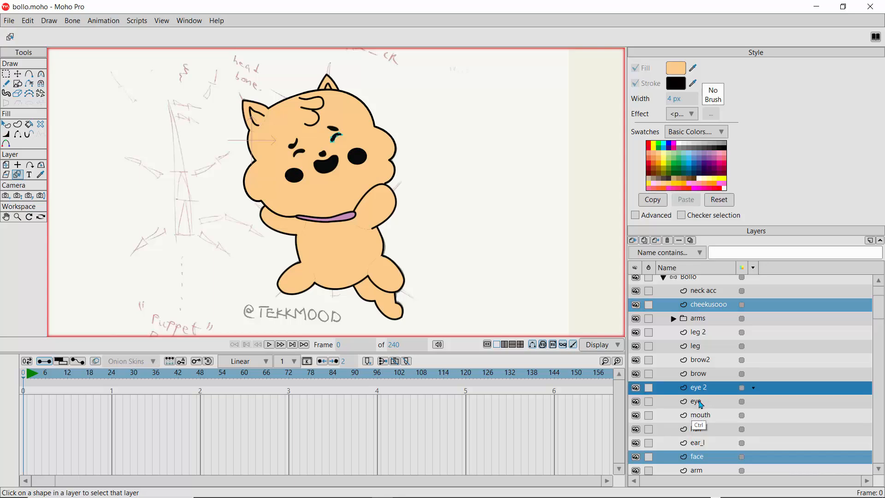
{"action": "left_click", "coordinate": [697, 403], "text": "ctrl"}
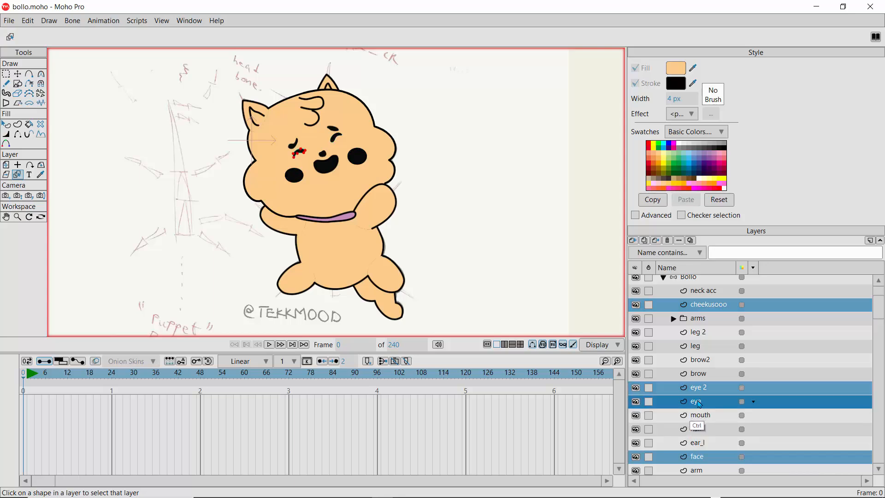
{"action": "left_click", "coordinate": [705, 374], "text": "ctrl"}
{"action": "left_click", "coordinate": [700, 364], "text": "ctrl"}
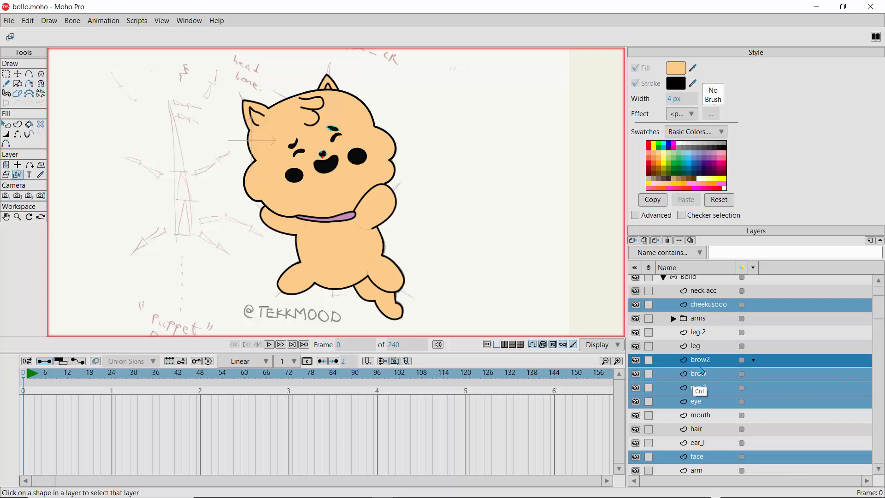
{"action": "left_click", "coordinate": [699, 416], "text": "ctrl"}
{"action": "left_click", "coordinate": [700, 434], "text": "ctrl"}
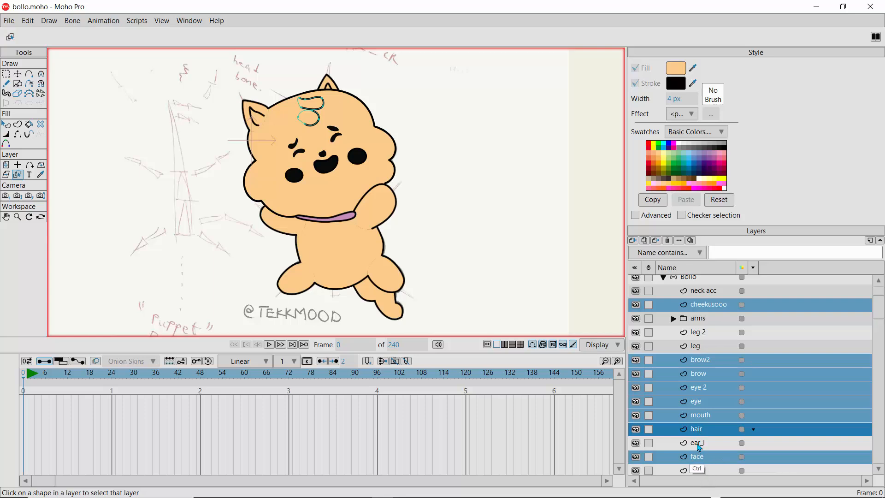
{"action": "left_click", "coordinate": [700, 444], "text": "ctrl"}
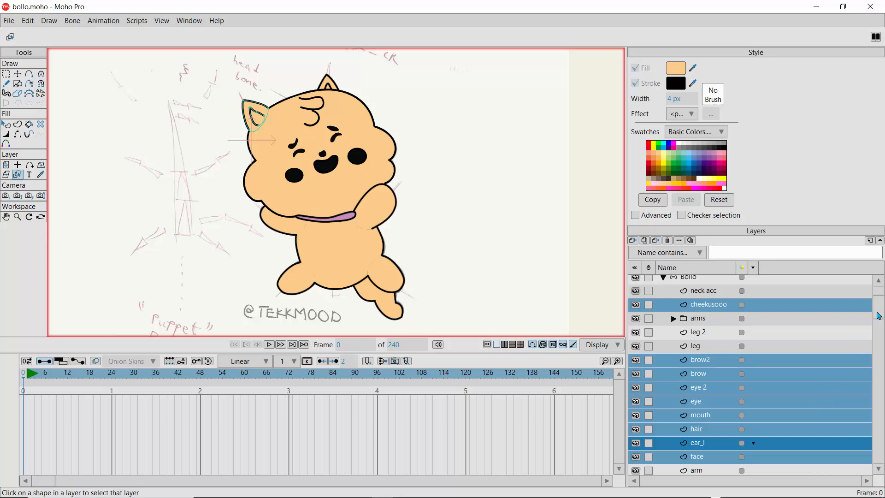
{"action": "left_click_drag", "start_coordinate": [878, 316], "coordinate": [882, 443]}
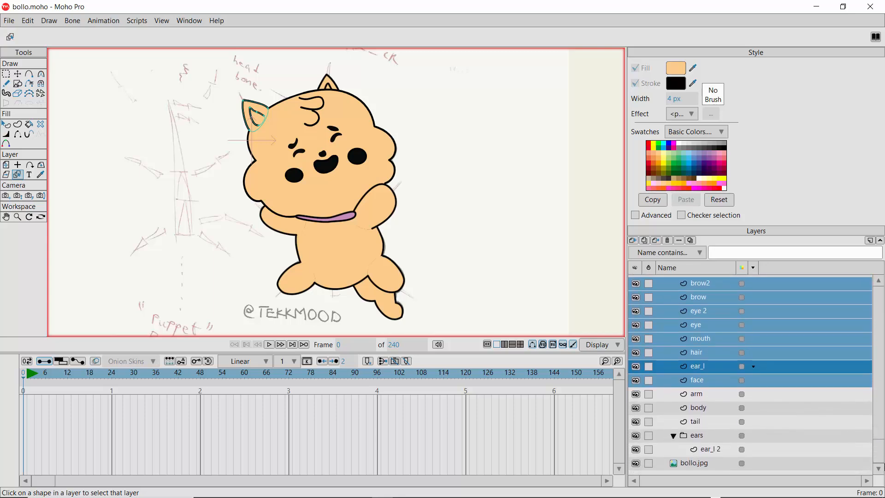
{"action": "left_click", "coordinate": [694, 437], "text": "ctrl"}
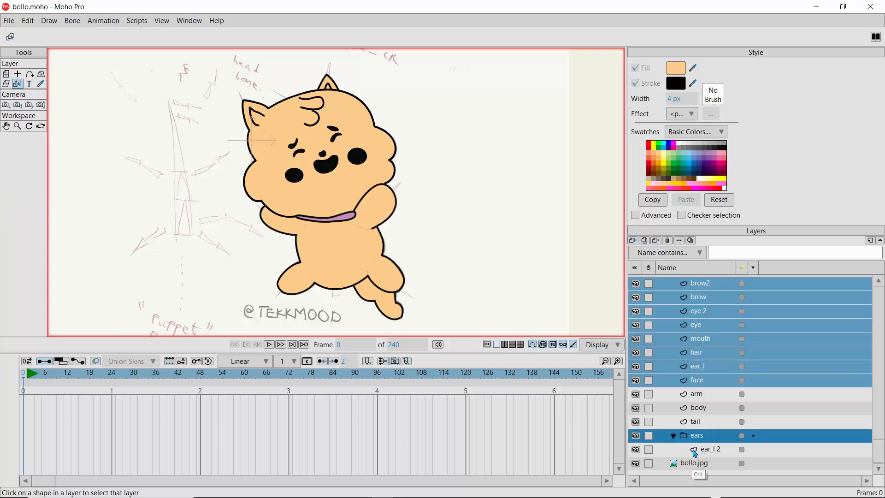
{"action": "left_click", "coordinate": [674, 436]}
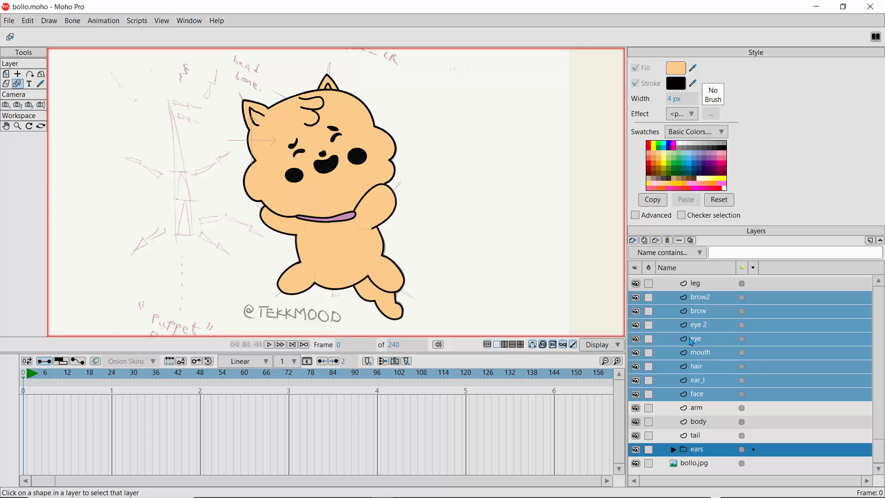
{"action": "right_click", "coordinate": [695, 300]}
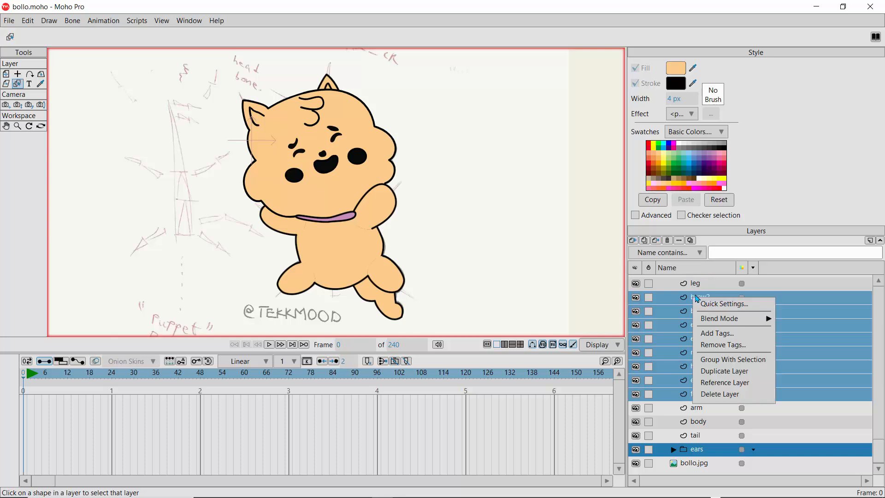
{"action": "left_click", "coordinate": [712, 363]}
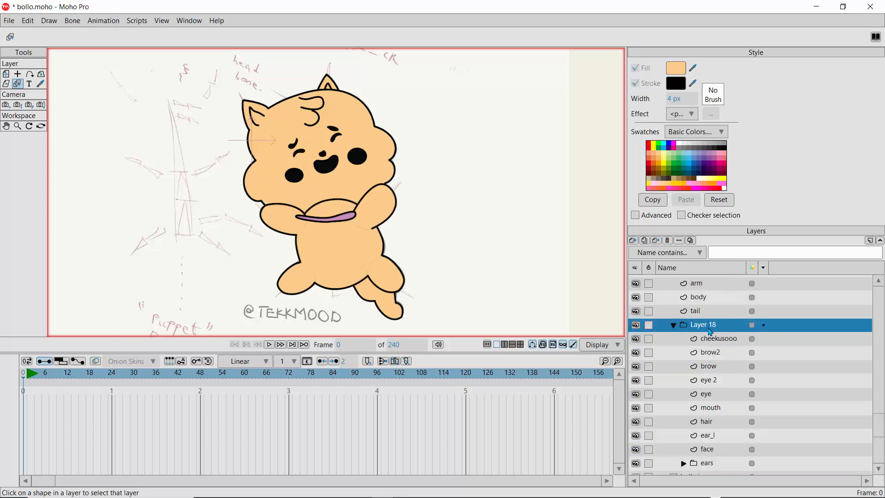
Step: Rename the new group layer as head
{"action": "double_click", "coordinate": [710, 329]}
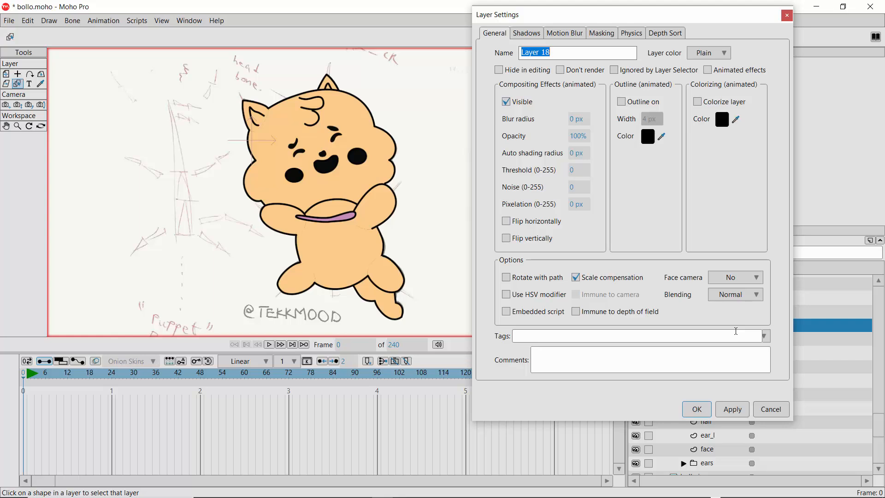
{"action": "type", "text": "fac"}
{"action": "key", "text": "Return"}
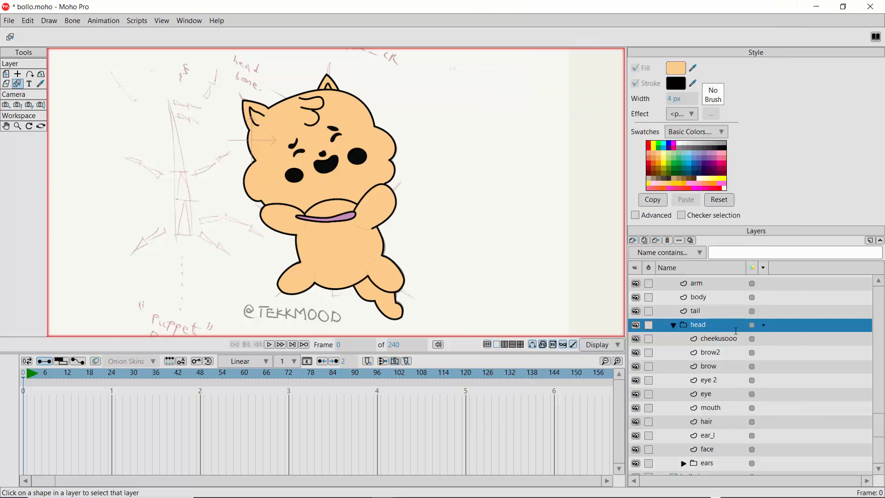
Step: Check what the head group contains by toggling its visibility off and on, and collapse the group
{"action": "left_click", "coordinate": [636, 326]}
{"action": "left_click", "coordinate": [636, 327]}
{"action": "left_click", "coordinate": [635, 328]}
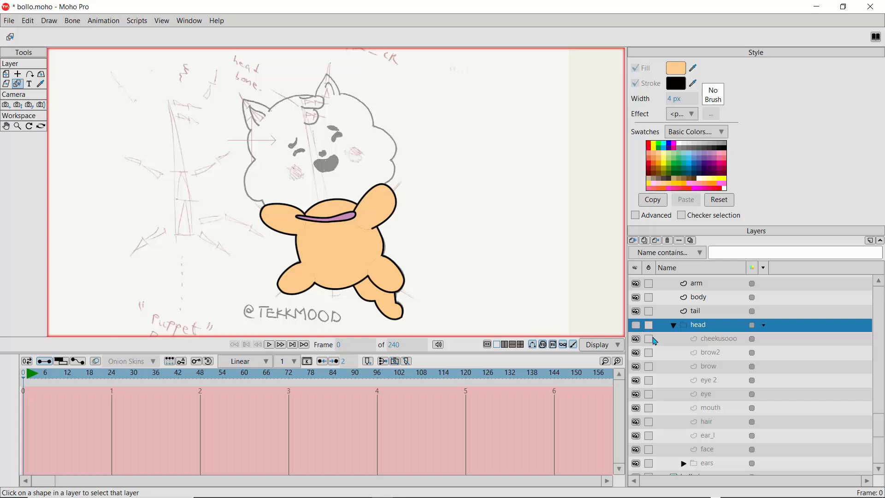
{"action": "left_click", "coordinate": [636, 326]}
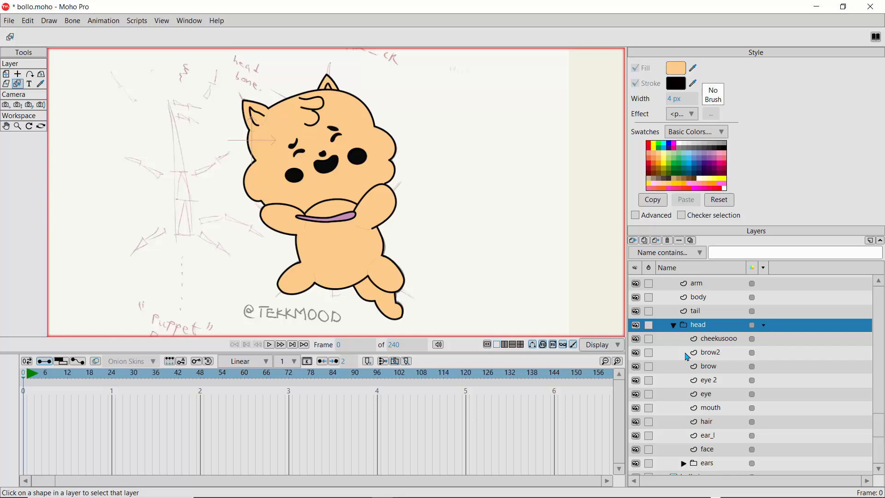
{"action": "left_click", "coordinate": [672, 328]}
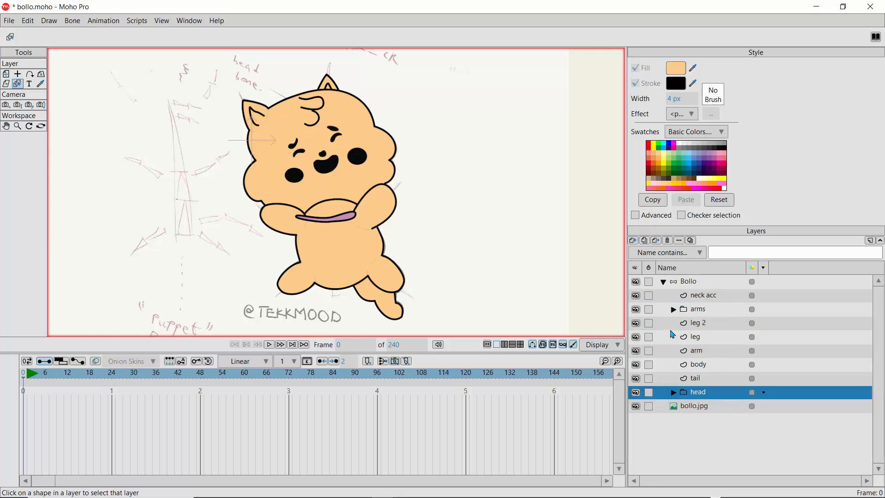
Step: Select the leg 2, leg, arm and arm 2 layers to check which limb of the character each one holds
{"action": "left_click", "coordinate": [691, 328]}
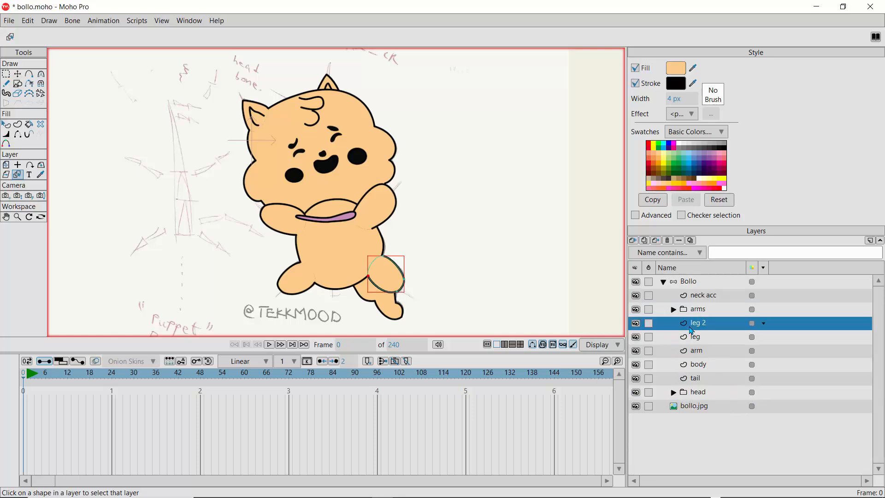
{"action": "left_click", "coordinate": [693, 339]}
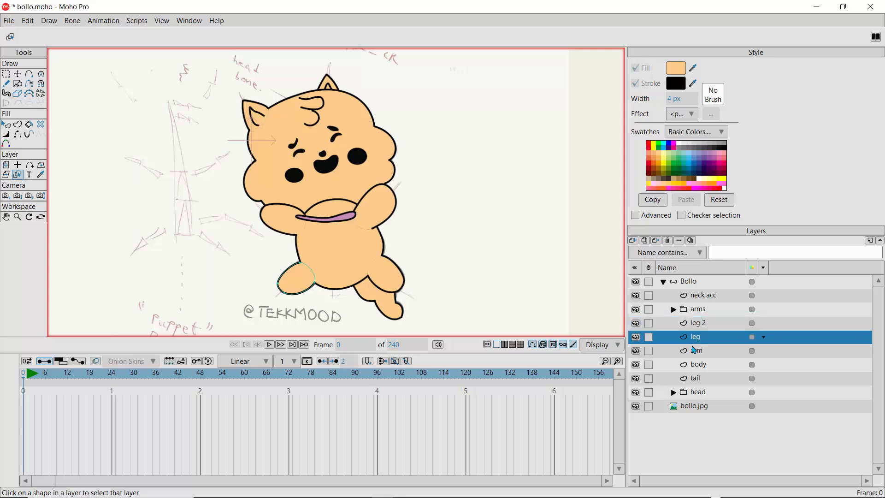
{"action": "left_click", "coordinate": [696, 353]}
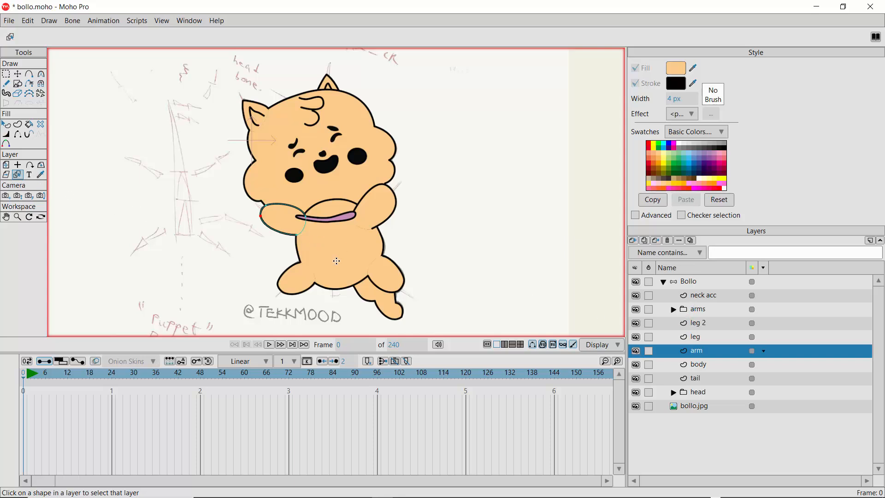
{"action": "left_click", "coordinate": [364, 200]}
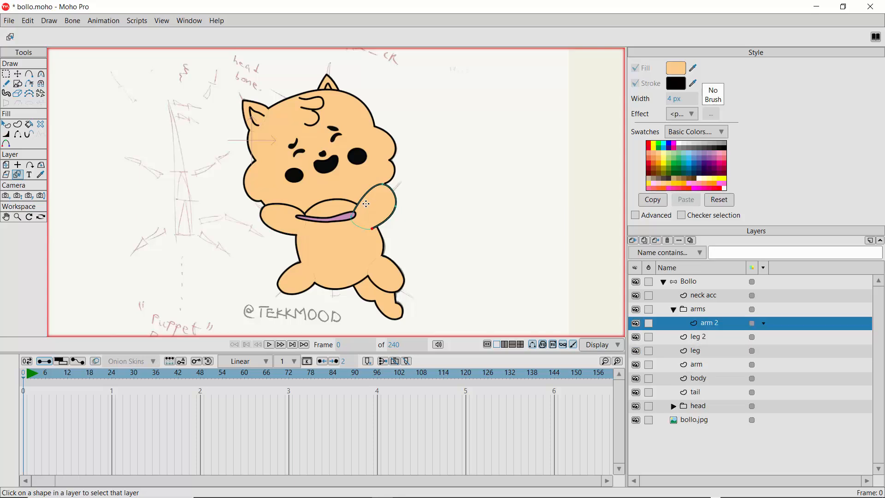
{"action": "left_click", "coordinate": [291, 209]}
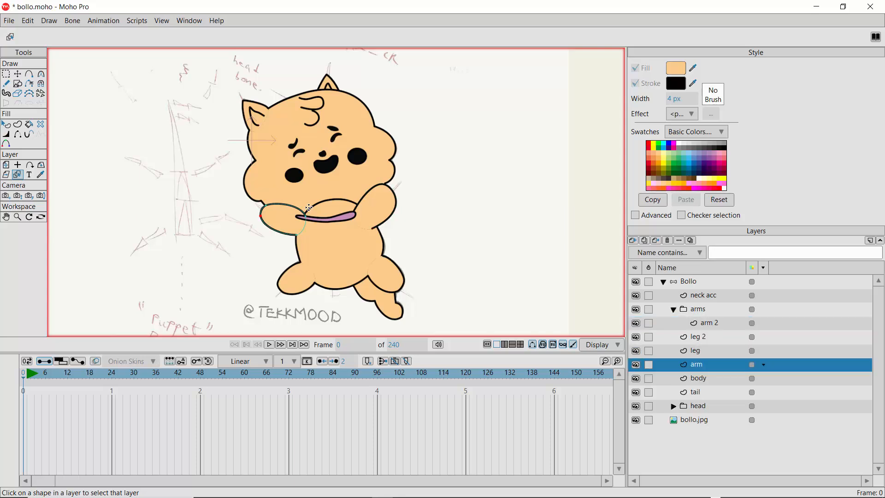
{"action": "left_click", "coordinate": [364, 200]}
{"action": "left_click", "coordinate": [297, 209]}
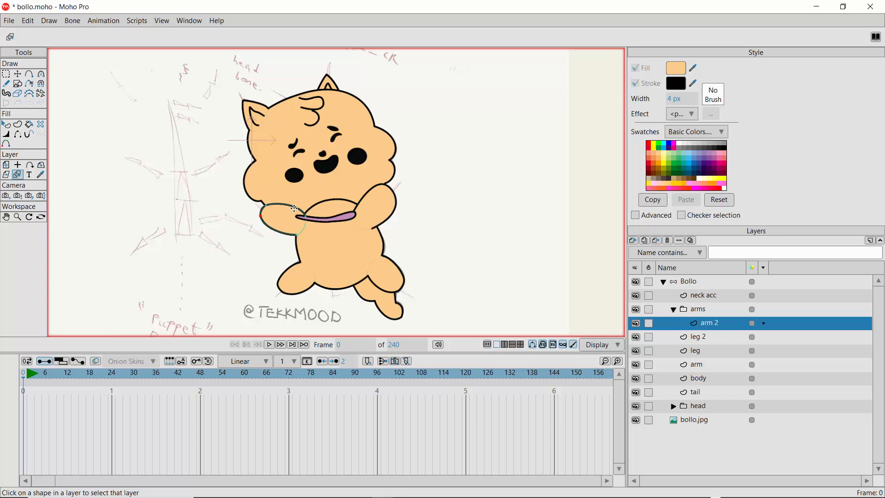
{"action": "left_click", "coordinate": [360, 202]}
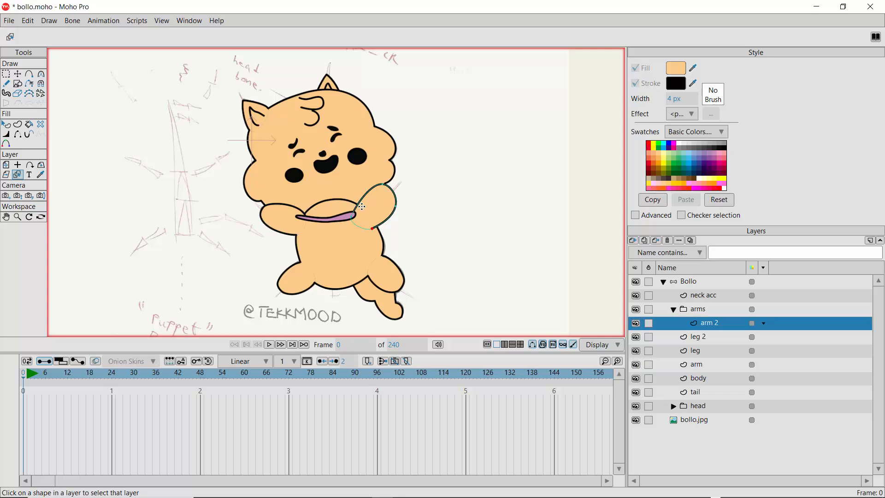
{"action": "left_click", "coordinate": [297, 210]}
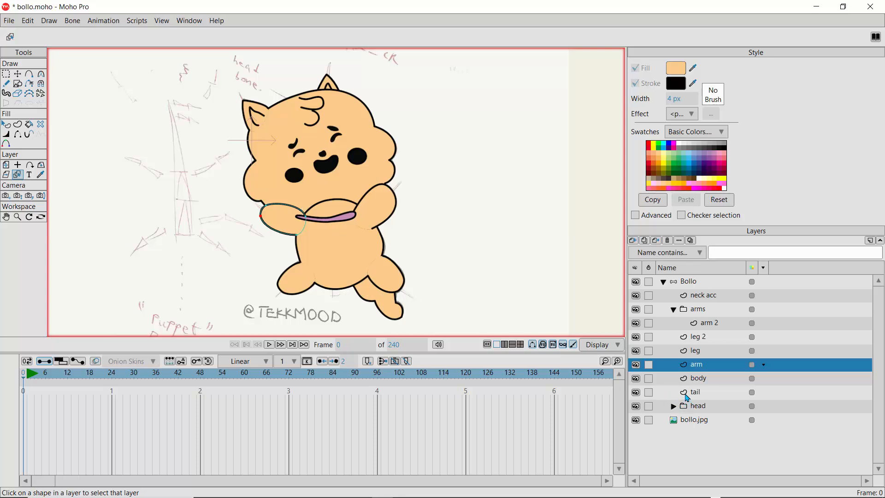
Step: Check the body layer's shape, and collapse the arms folder and the Bollo bone layer
{"action": "left_click", "coordinate": [687, 393]}
{"action": "left_click", "coordinate": [684, 382]}
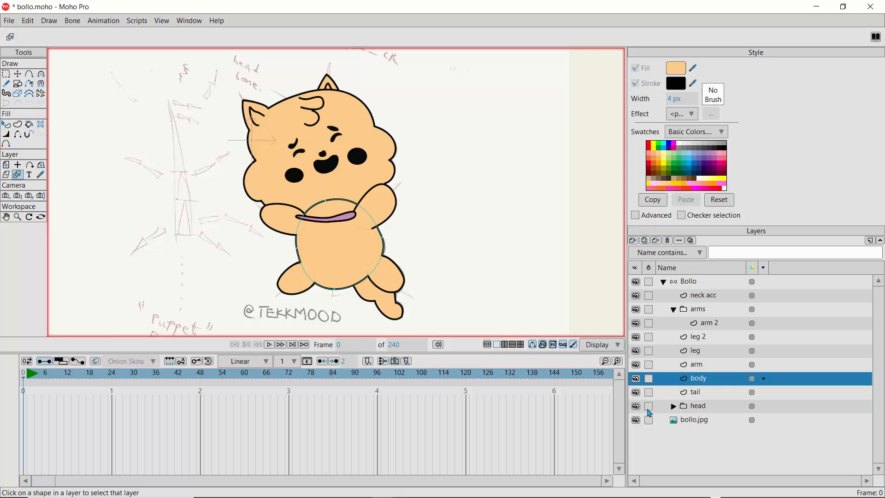
{"action": "left_click", "coordinate": [673, 309]}
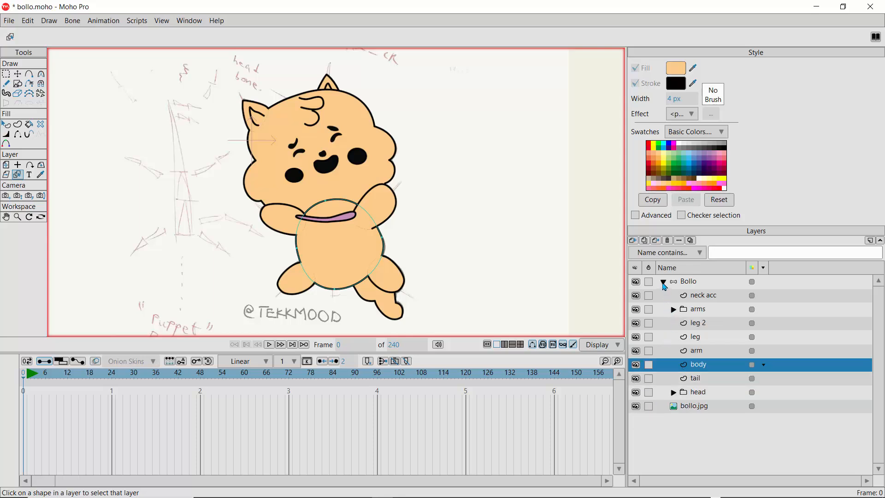
{"action": "left_click", "coordinate": [664, 283]}
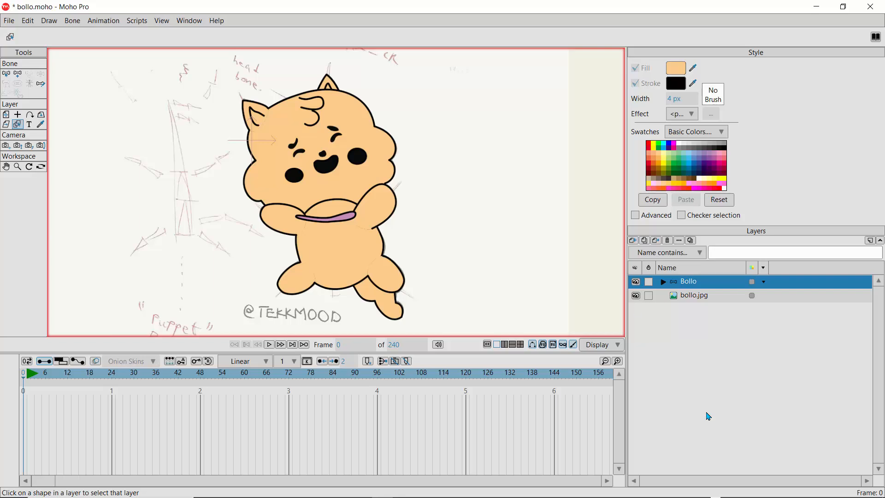
{"action": "right_click", "coordinate": [675, 286]}
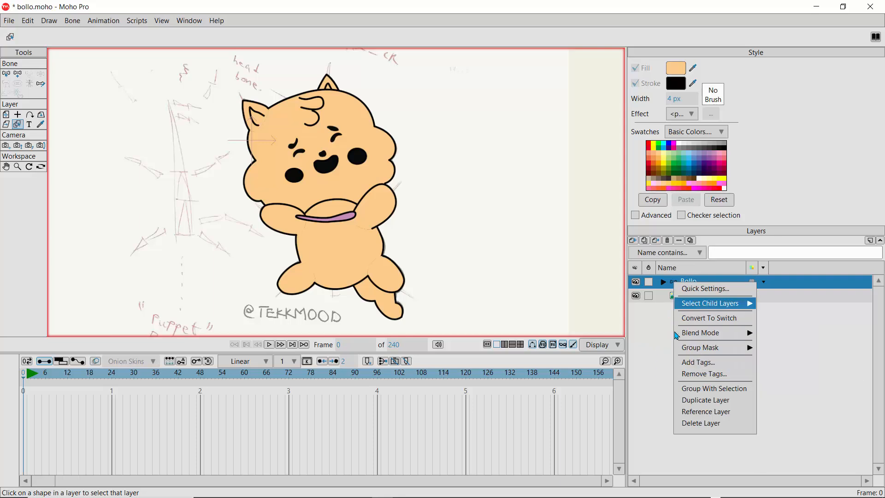
{"action": "mouse_move", "coordinate": [677, 335]}
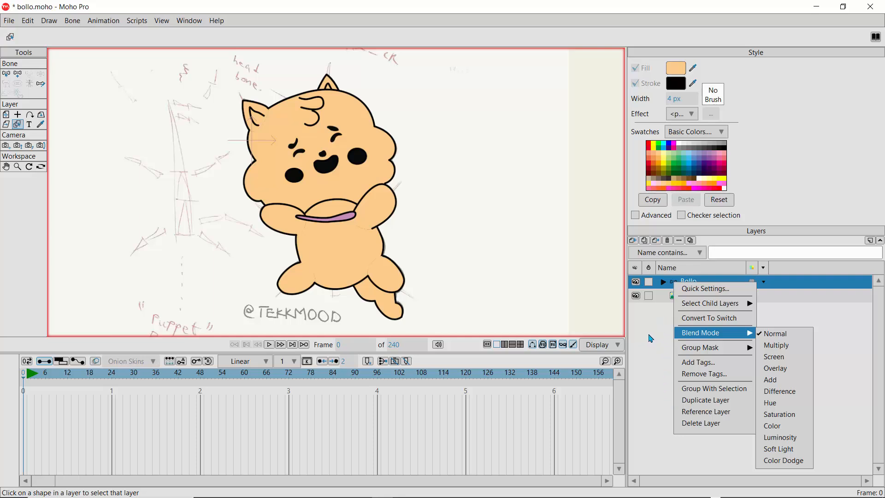
{"action": "left_click", "coordinate": [650, 339]}
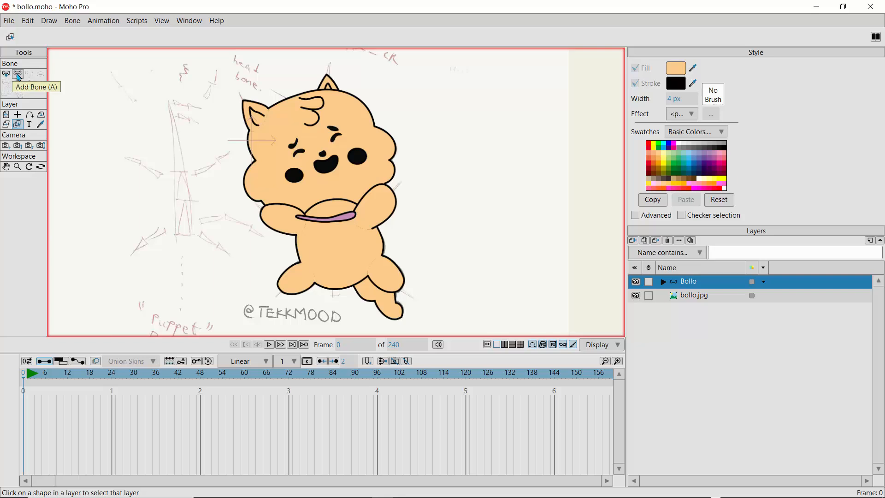
Step: Add a long horizontal bone beside the character's body in the Bollo bone layer
{"action": "left_click", "coordinate": [18, 74]}
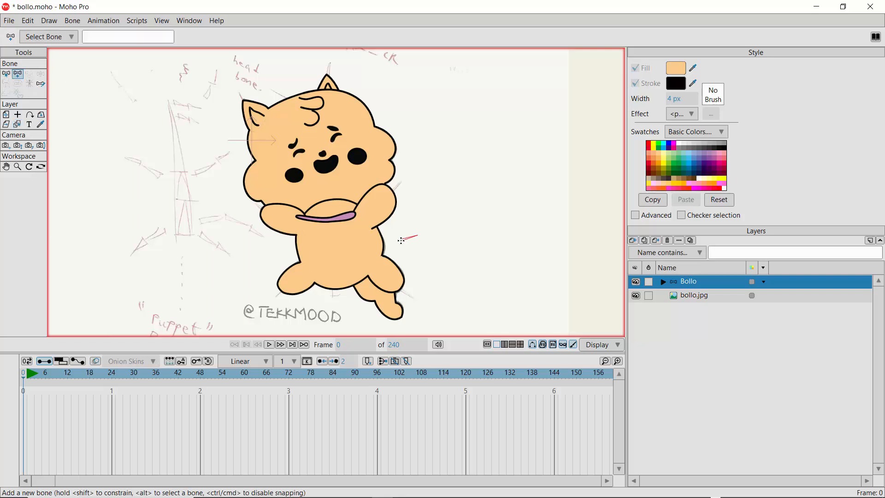
{"action": "left_click_drag", "start_coordinate": [401, 241], "coordinate": [557, 241]}
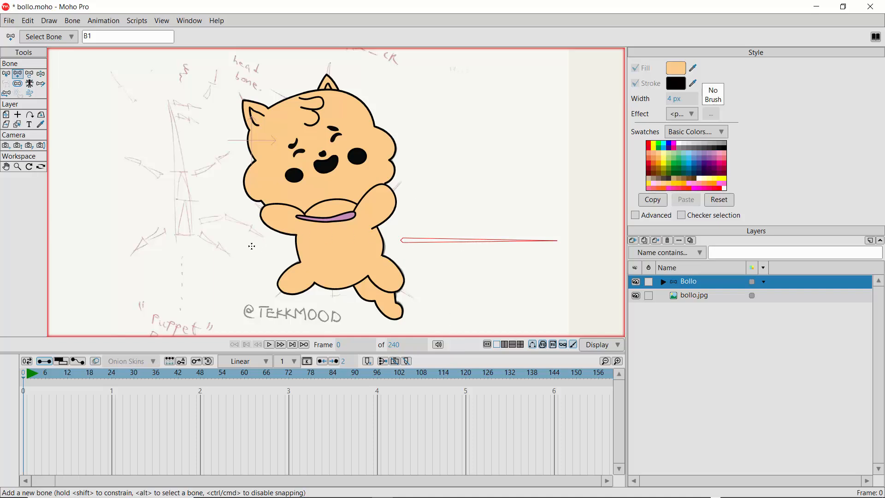
{"action": "left_click", "coordinate": [226, 240]}
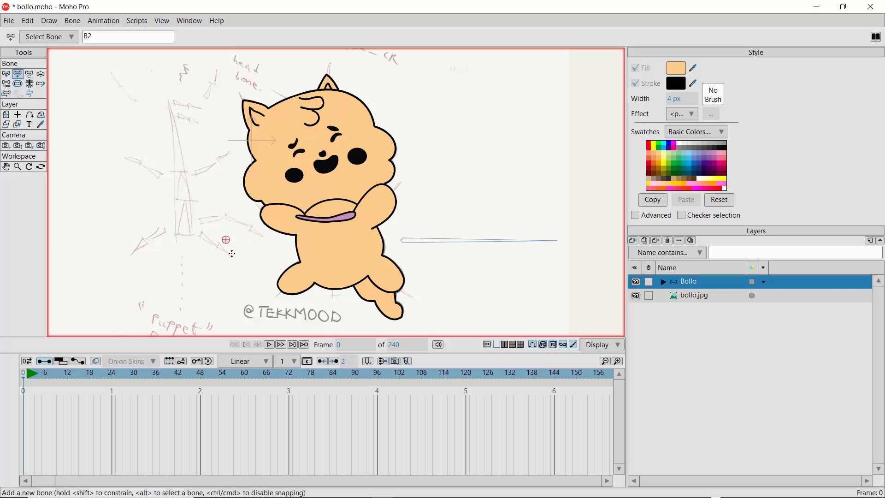
{"action": "key", "text": "ctrl+z"}
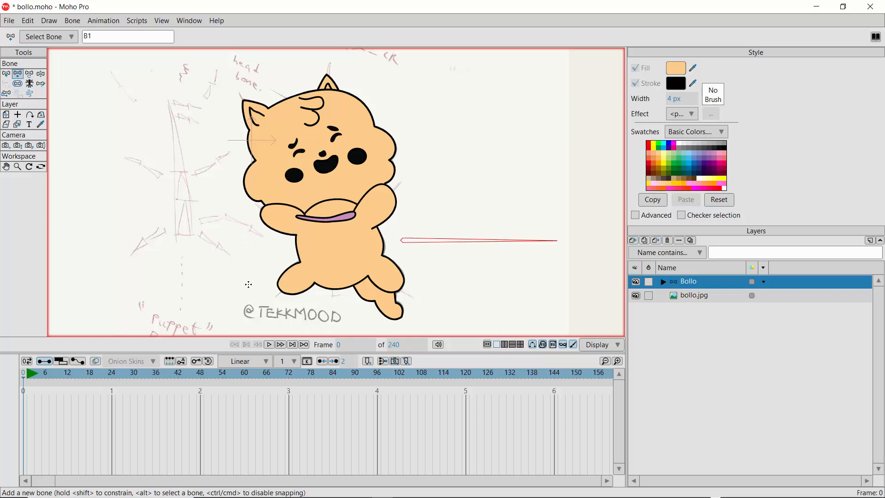
Step: With the horizontal bone deselected, place four test bones over the pencil sketch beside the character and undo them
{"action": "left_click", "coordinate": [6, 75]}
{"action": "left_click", "coordinate": [230, 213]}
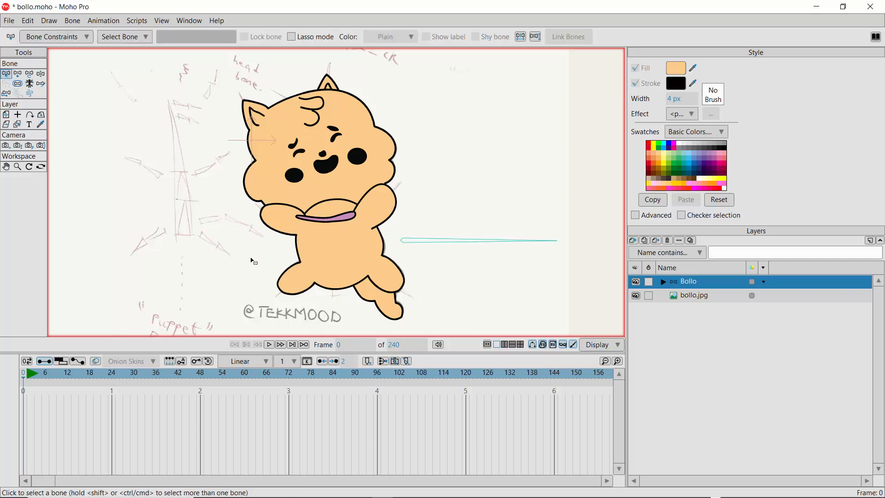
{"action": "left_click", "coordinate": [22, 75]}
{"action": "left_click", "coordinate": [217, 204]}
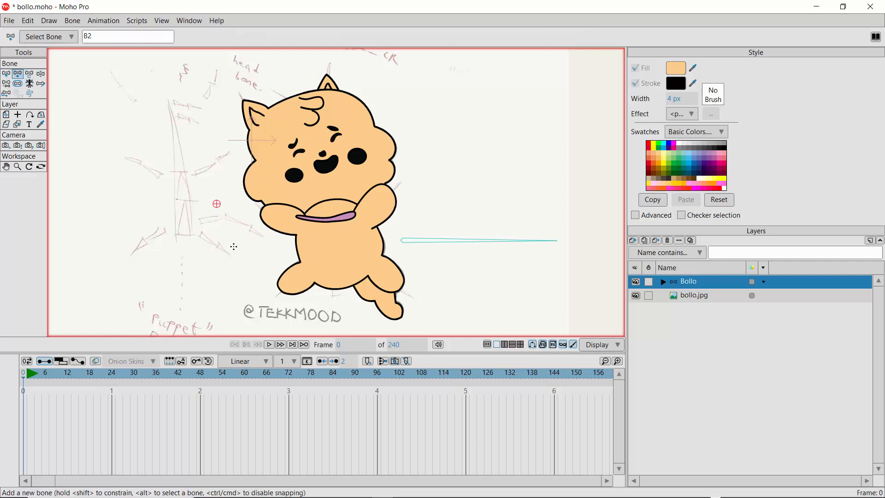
{"action": "left_click", "coordinate": [233, 245]}
{"action": "left_click", "coordinate": [229, 185]}
{"action": "left_click", "coordinate": [193, 179]}
{"action": "key", "text": "ctrl+z"}
{"action": "key", "text": "ctrl+z"}
{"action": "key", "text": "ctrl+z"}
{"action": "key", "text": "ctrl+z"}
Step: Rename the horizontal bone as main and turn on its label
{"action": "left_click", "coordinate": [10, 75]}
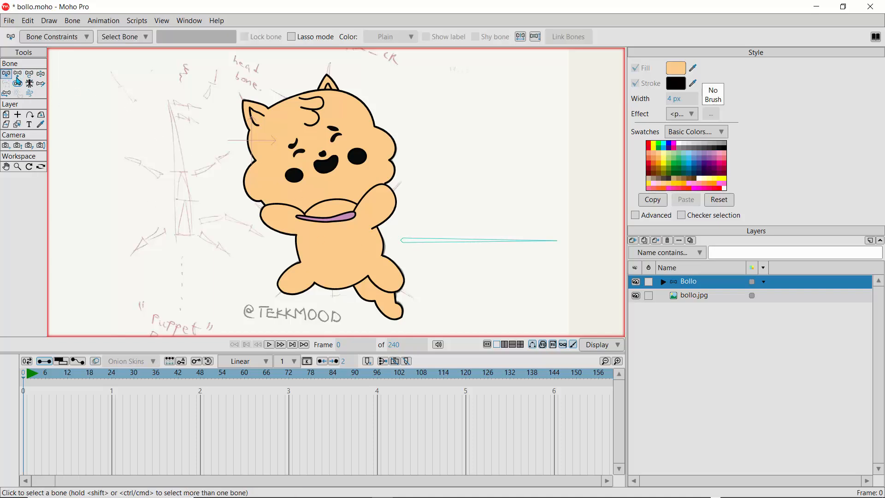
{"action": "left_click", "coordinate": [437, 243]}
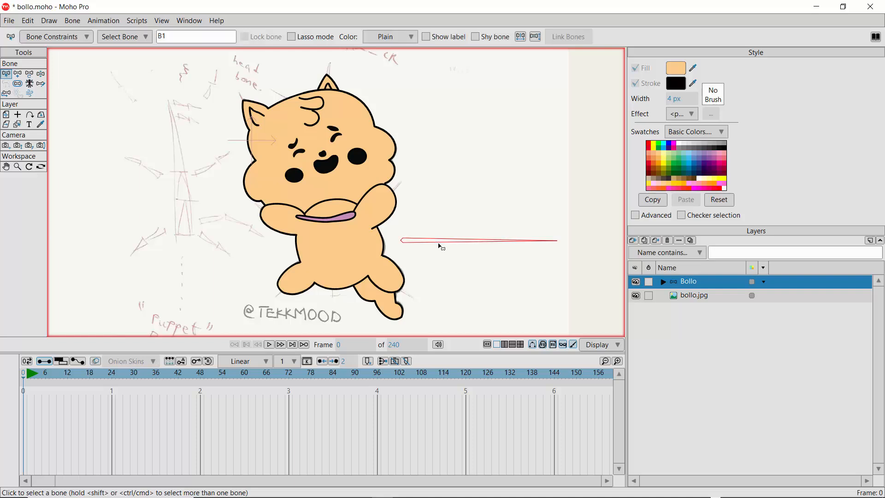
{"action": "double_click", "coordinate": [170, 42]}
{"action": "type", "text": "main"}
{"action": "key", "text": "Return"}
{"action": "left_click", "coordinate": [426, 39]}
Step: Test how the main bone moves the character using Manipulate Bones
{"action": "left_click", "coordinate": [41, 76]}
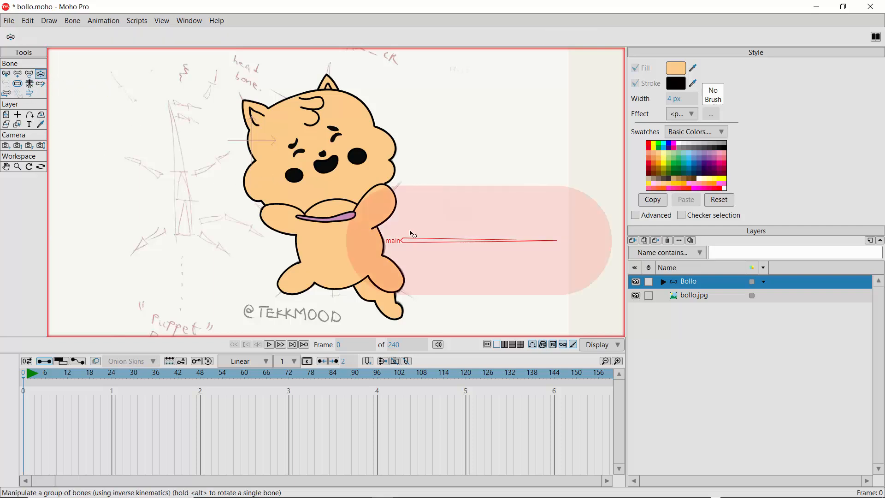
{"action": "mouse_move", "coordinate": [413, 243]}
{"action": "left_mouse_down"}
{"action": "mouse_move", "coordinate": [406, 174]}
{"action": "mouse_move", "coordinate": [413, 243]}
{"action": "mouse_move", "coordinate": [399, 239]}
{"action": "mouse_move", "coordinate": [411, 243]}
{"action": "left_mouse_up"}
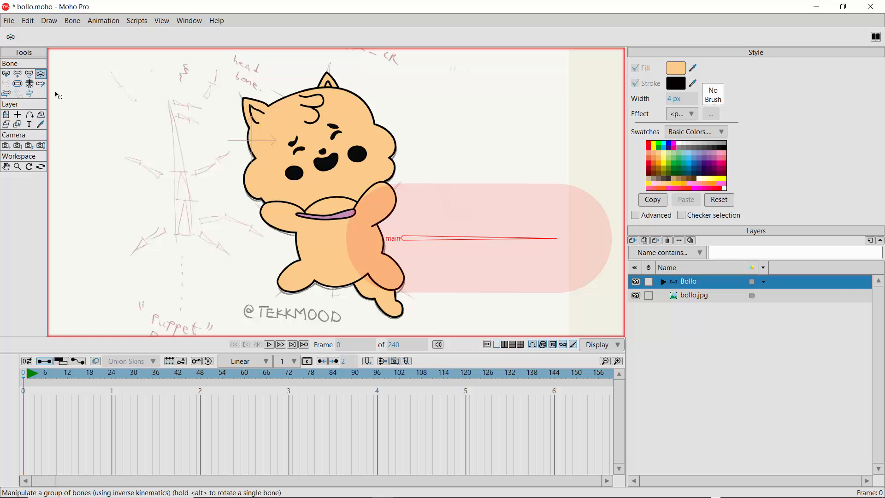
Step: Set the main bone's strength to 0
{"action": "left_click", "coordinate": [18, 84]}
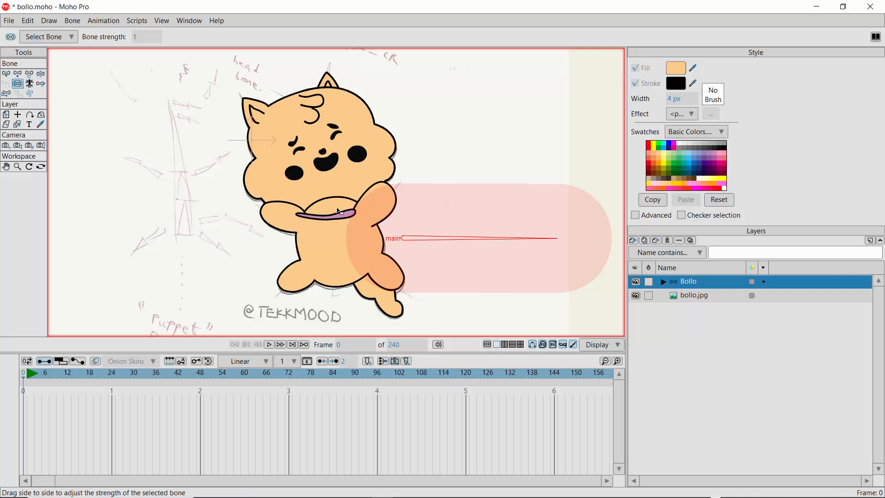
{"action": "left_click_drag", "start_coordinate": [412, 239], "coordinate": [402, 241]}
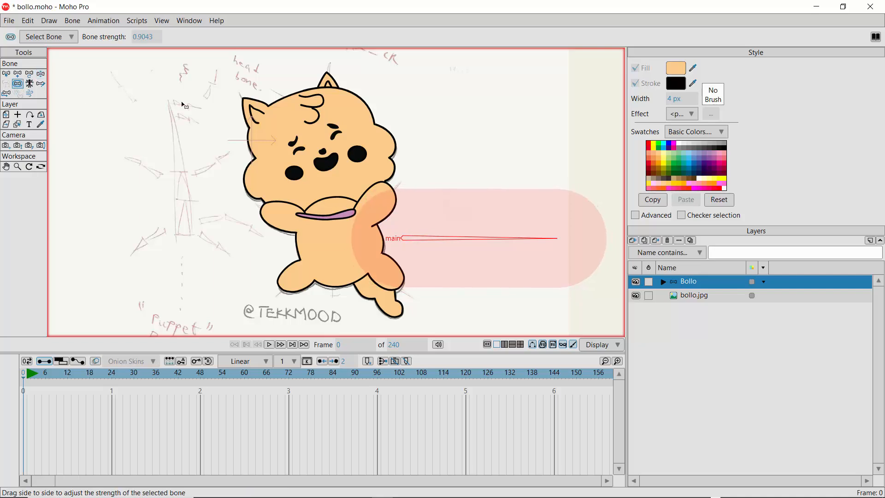
{"action": "left_click", "coordinate": [146, 38]}
{"action": "type", "text": "0"}
{"action": "key", "text": "Return"}
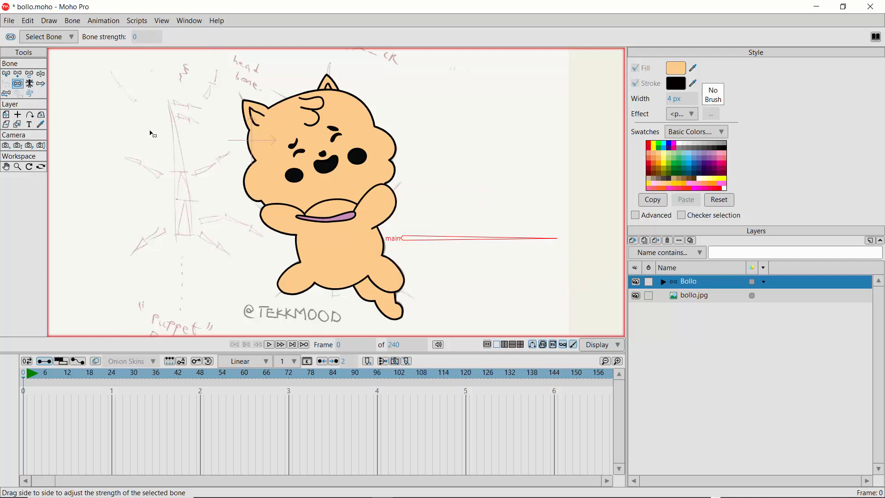
Step: Save the project under the new name bollo2.moho in the Pictures folder
{"action": "left_click", "coordinate": [12, 22]}
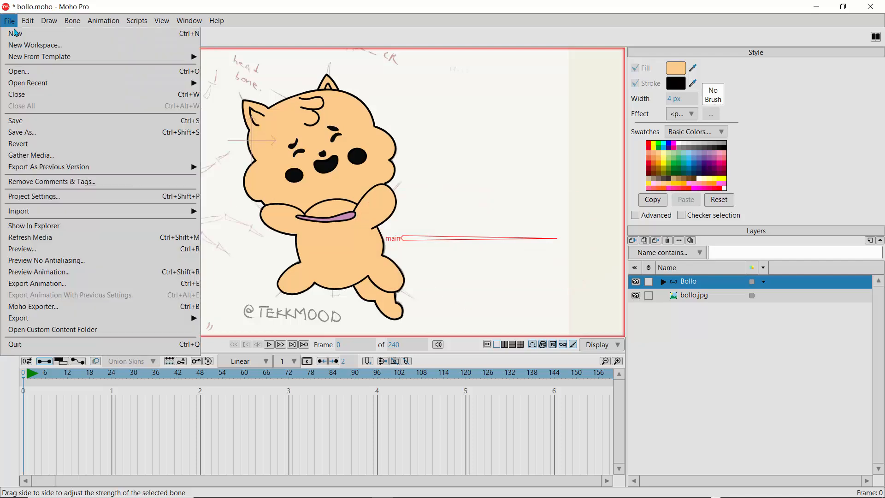
{"action": "left_click", "coordinate": [40, 135]}
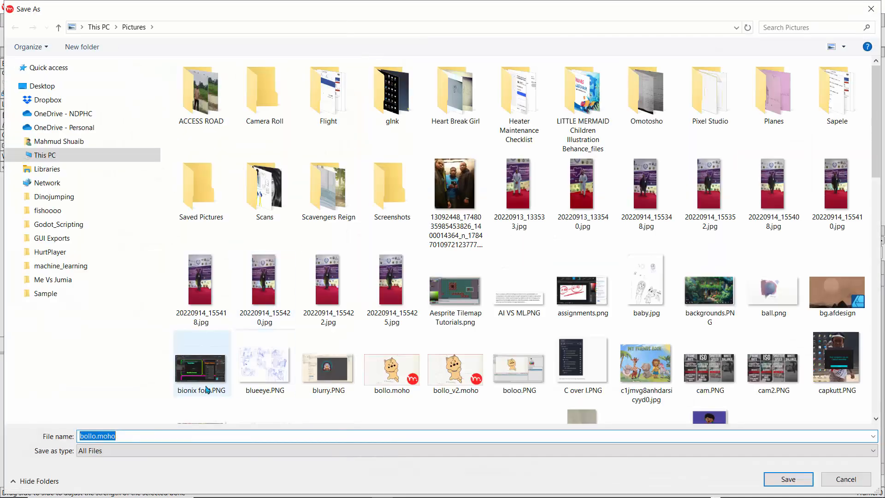
{"action": "left_click", "coordinate": [96, 435]}
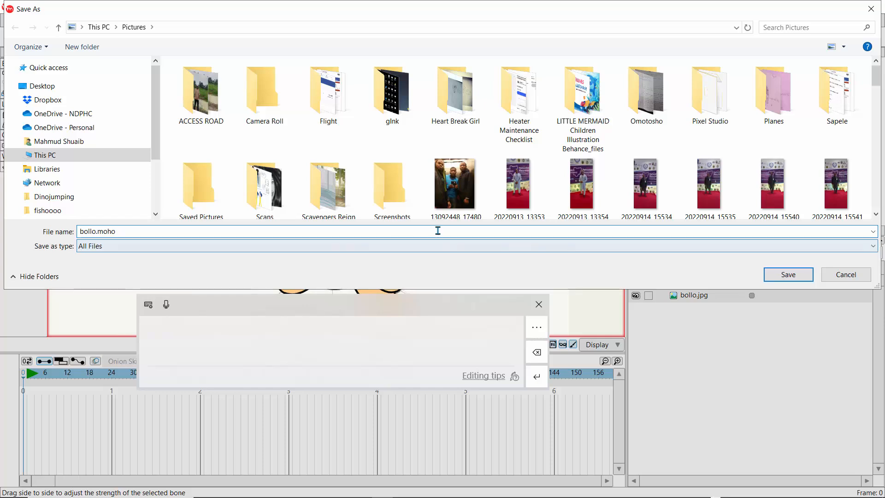
{"action": "left_click", "coordinate": [539, 304]}
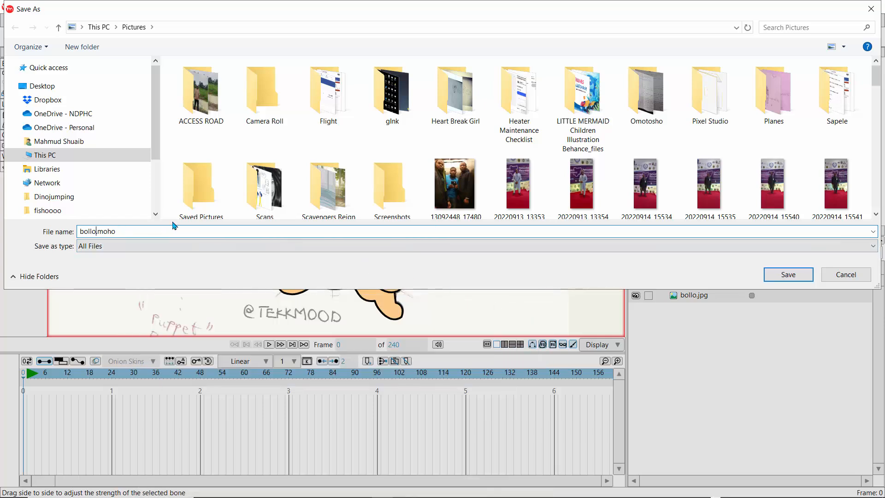
{"action": "type", "text": "2"}
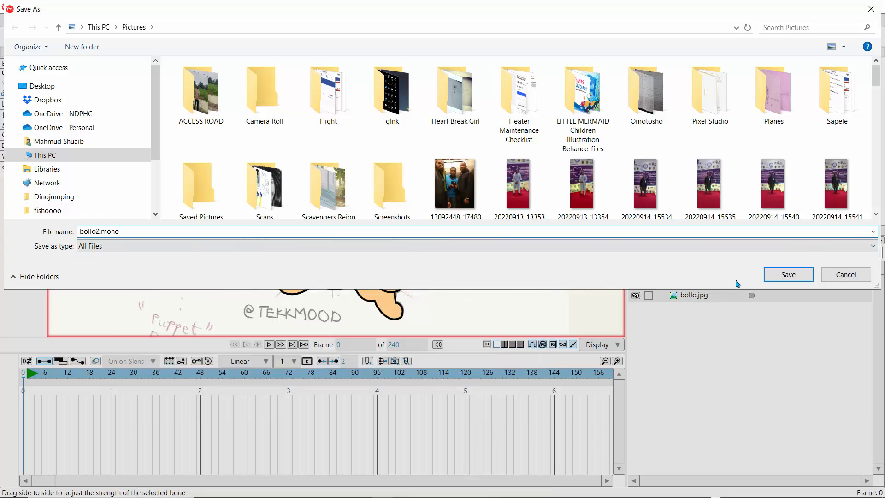
{"action": "left_click", "coordinate": [786, 275]}
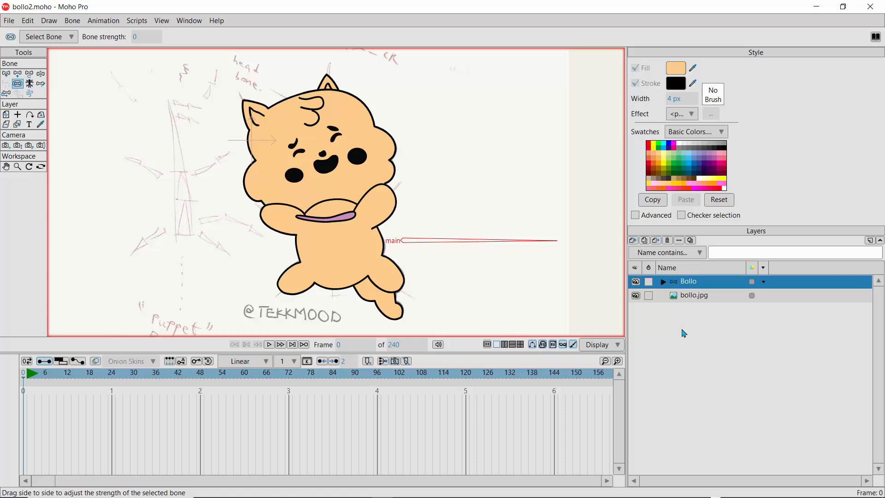
Step: Deselect the main bone and draw a three-bone spine chain from the hips through the chest to the top of the head
{"action": "left_click", "coordinate": [17, 74]}
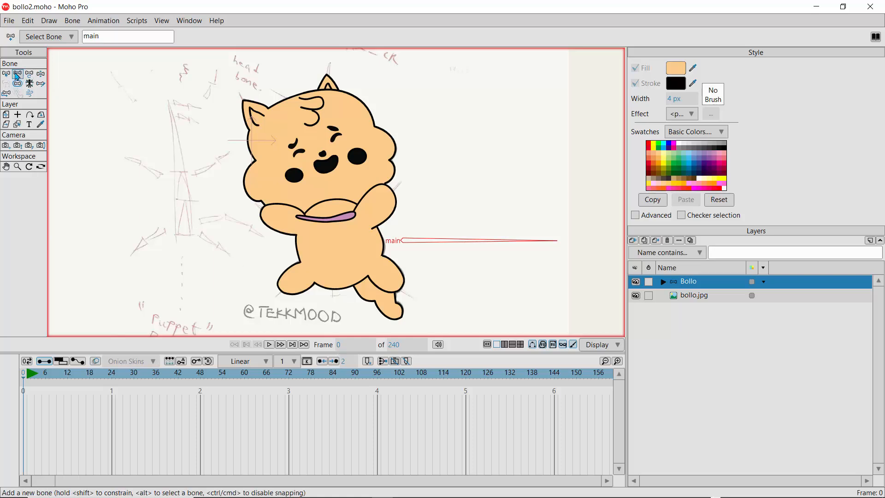
{"action": "left_click", "coordinate": [8, 76]}
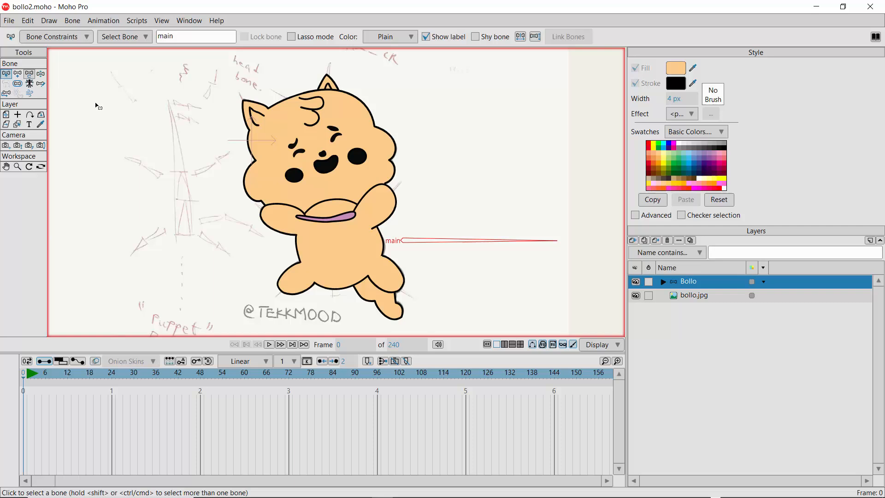
{"action": "left_click", "coordinate": [183, 133]}
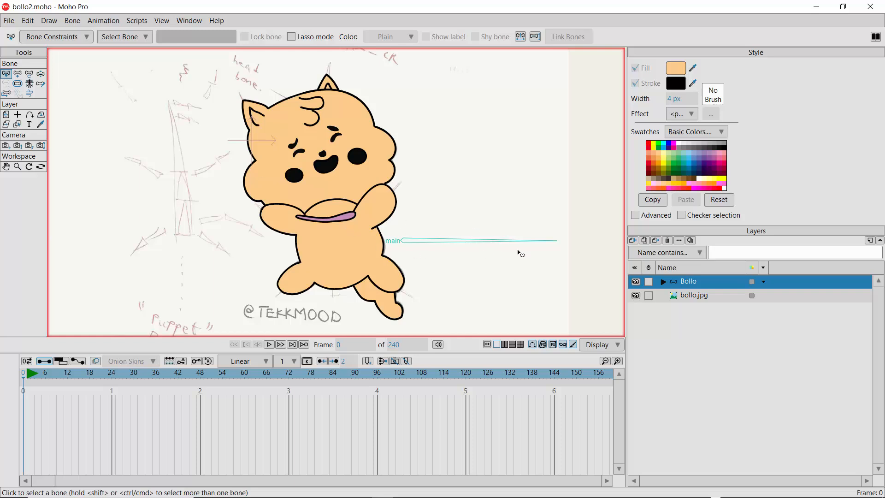
{"action": "left_click", "coordinate": [17, 74]}
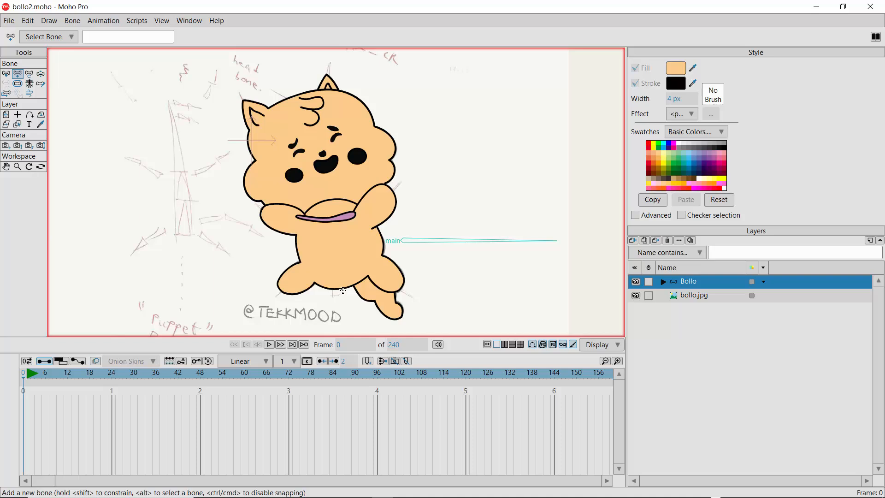
{"action": "left_click_drag", "start_coordinate": [343, 290], "coordinate": [309, 88]}
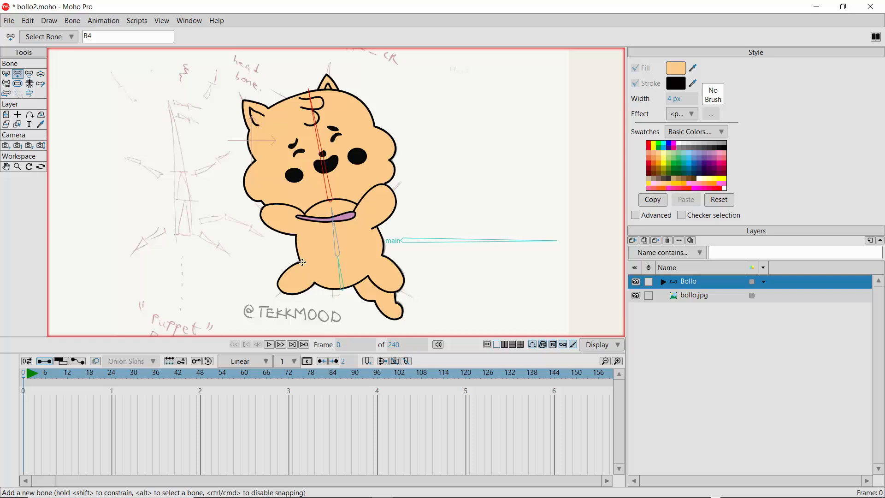
Step: Add two bones parented to the chest bone along the character's left-side arm in the drawing, from shoulder to hand
{"action": "left_click", "coordinate": [4, 76]}
{"action": "left_click", "coordinate": [335, 228]}
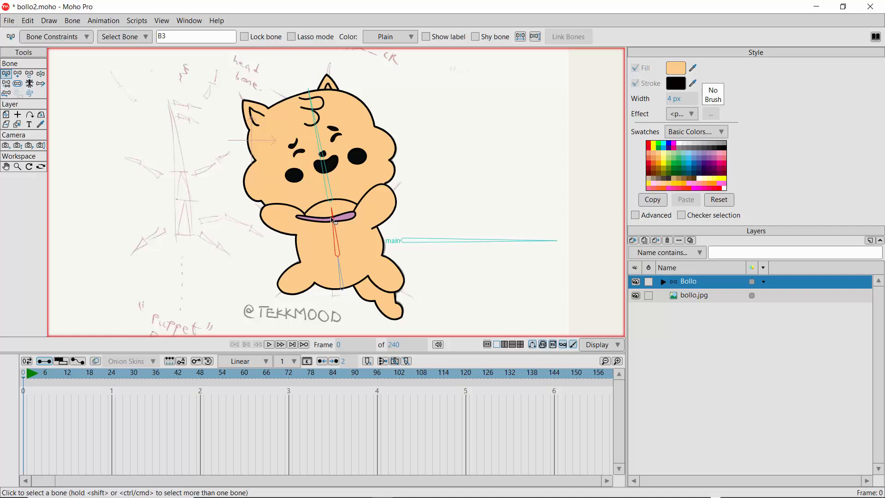
{"action": "left_click", "coordinate": [18, 74]}
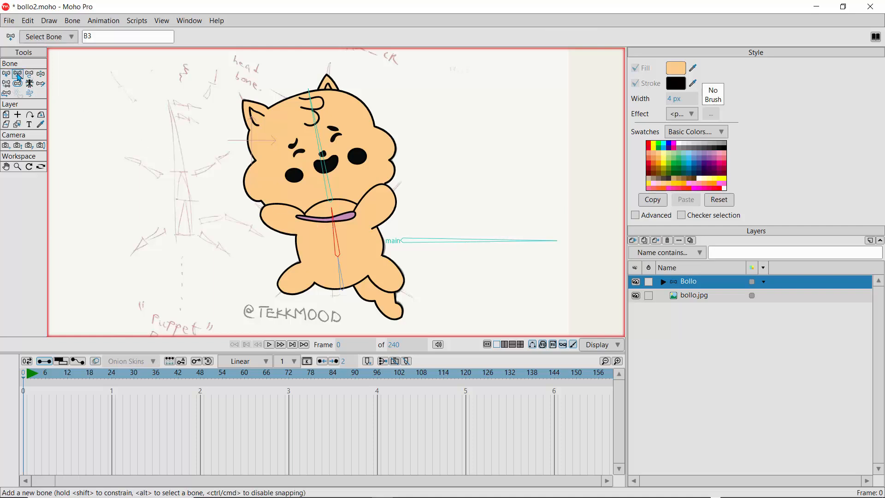
{"action": "left_click_drag", "start_coordinate": [323, 224], "coordinate": [276, 217]}
{"action": "key", "text": "z"}
Step: Add two bones parented to the chest bone along the raised arm on the character's right side in the drawing
{"action": "left_click", "coordinate": [338, 242]}
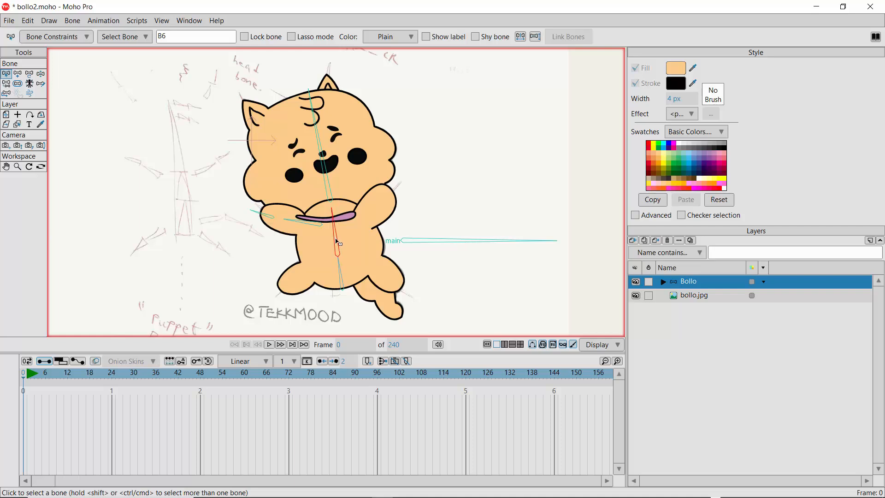
{"action": "left_click", "coordinate": [18, 74]}
{"action": "left_click_drag", "start_coordinate": [352, 225], "coordinate": [400, 178]}
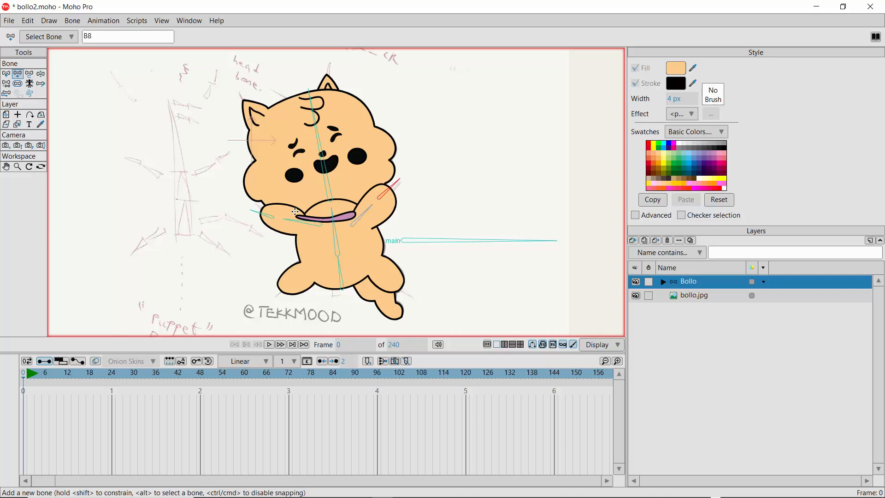
Step: Test how the spine and arm bones deform the character with Manipulate Bones
{"action": "left_click", "coordinate": [41, 75]}
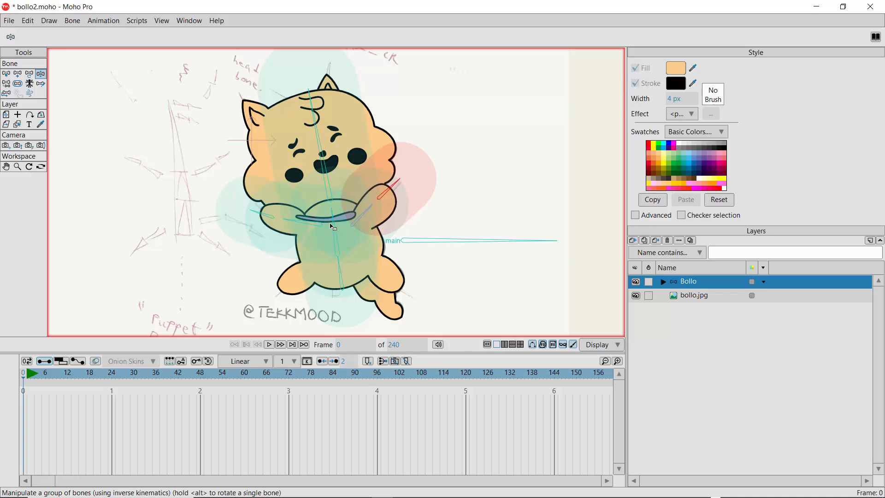
{"action": "left_click_drag", "start_coordinate": [335, 228], "coordinate": [348, 256]}
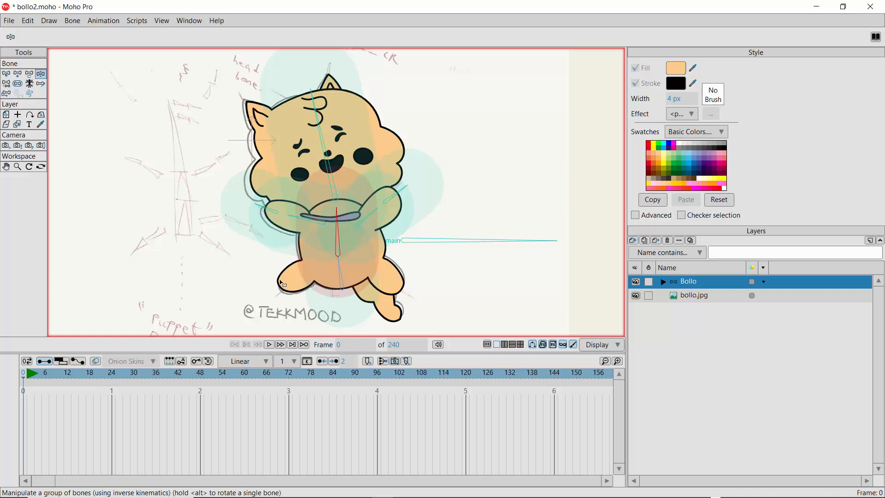
{"action": "left_click", "coordinate": [264, 272]}
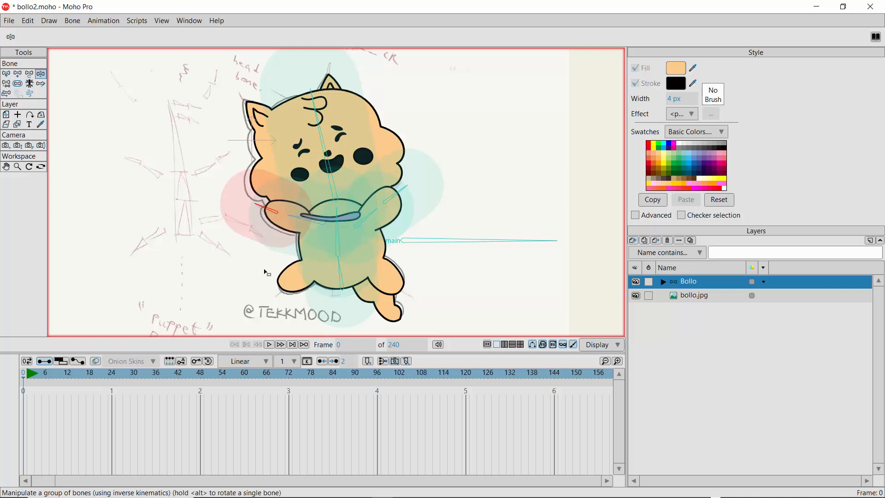
{"action": "left_click", "coordinate": [6, 74]}
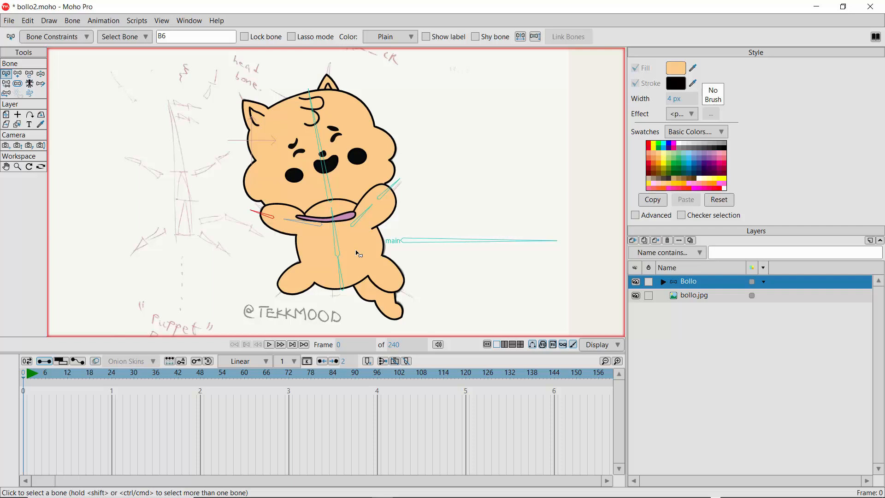
Step: Reduce the head bone's strength to 0.2105 and the hip bone's to 0.3062, and narrow the arm and chest bones' strengths to similar regions
{"action": "left_click", "coordinate": [18, 84]}
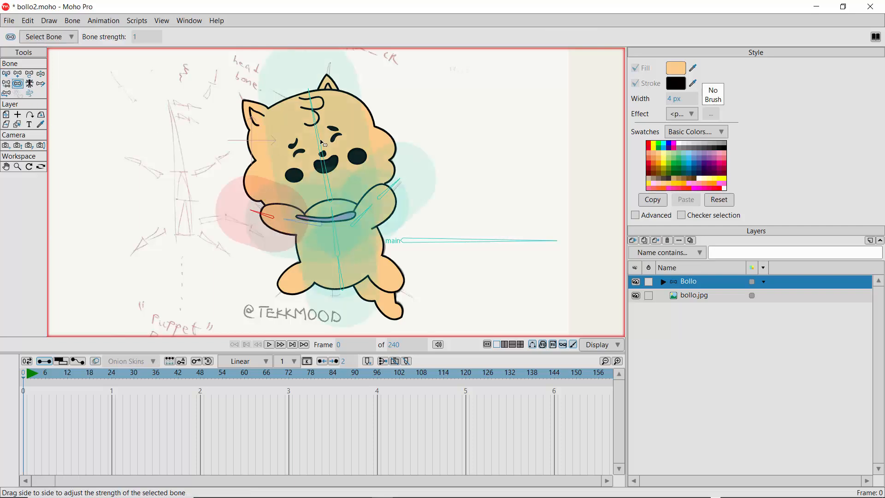
{"action": "left_click_drag", "start_coordinate": [320, 143], "coordinate": [274, 184]}
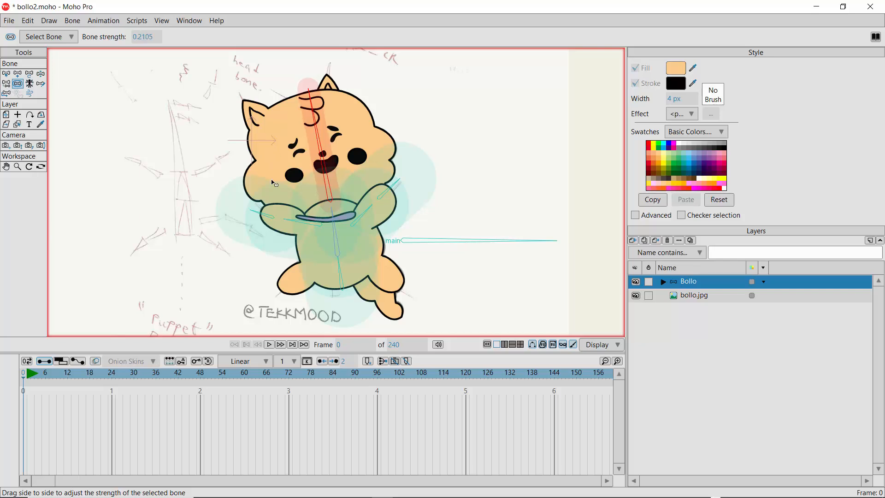
{"action": "left_click", "coordinate": [295, 226]}
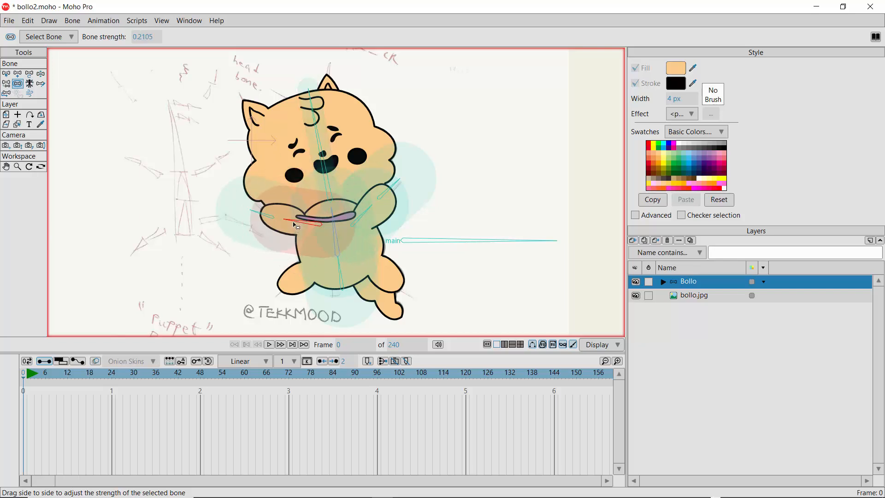
{"action": "left_click_drag", "start_coordinate": [261, 214], "coordinate": [231, 203]}
{"action": "left_click_drag", "start_coordinate": [367, 213], "coordinate": [389, 189]}
{"action": "left_click_drag", "start_coordinate": [327, 188], "coordinate": [325, 187]}
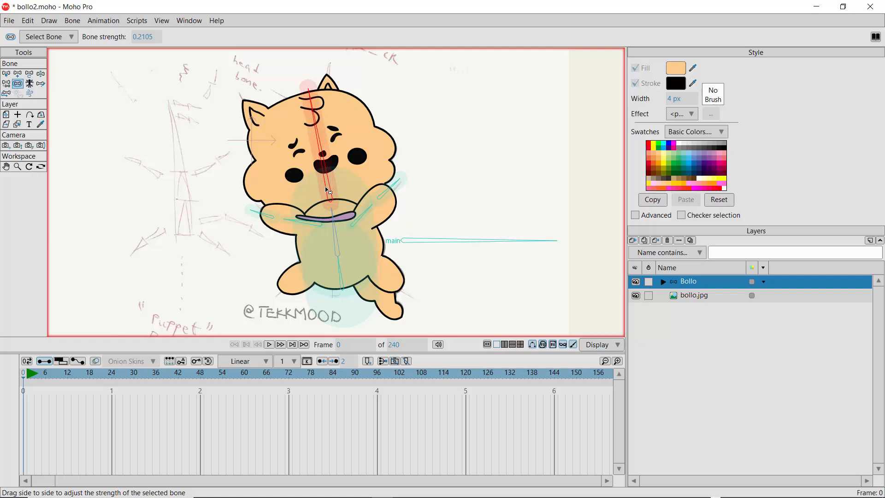
{"action": "left_click_drag", "start_coordinate": [338, 248], "coordinate": [338, 274]}
{"action": "left_click", "coordinate": [344, 275]}
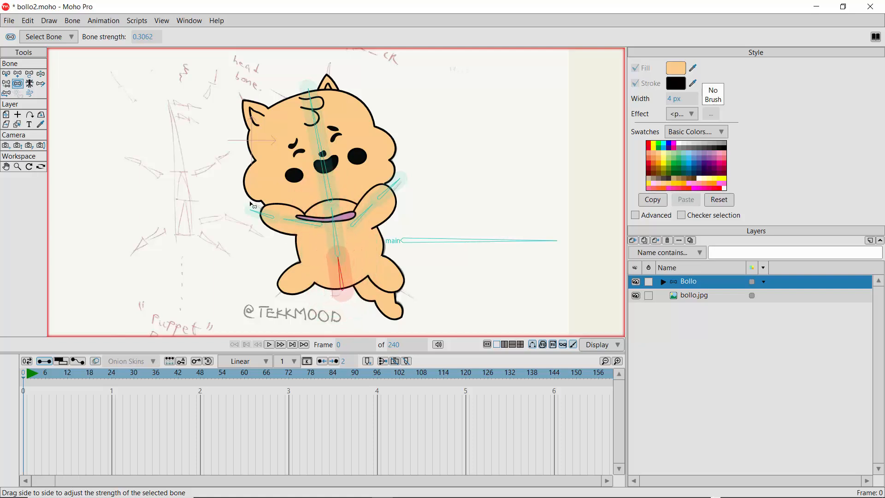
Step: Test the reduced strengths by moving the head, both arms, chest and hip bones with Manipulate Bones
{"action": "left_click", "coordinate": [41, 74]}
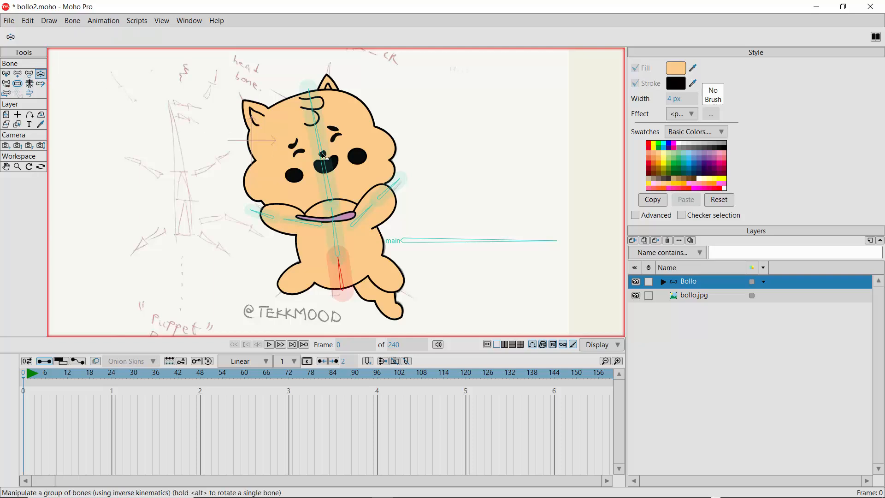
{"action": "mouse_move", "coordinate": [321, 141]}
{"action": "left_mouse_down"}
{"action": "mouse_move", "coordinate": [310, 139]}
{"action": "mouse_move", "coordinate": [321, 137]}
{"action": "left_mouse_up"}
{"action": "left_click_drag", "start_coordinate": [338, 227], "coordinate": [396, 190]}
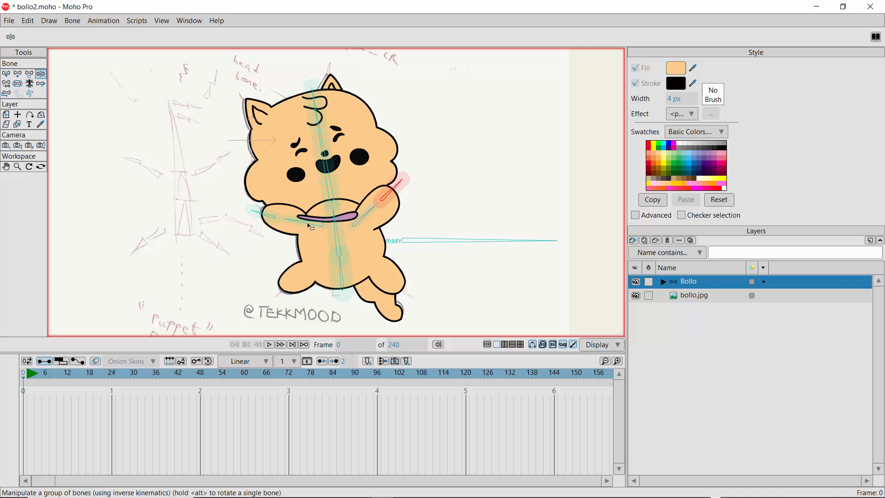
{"action": "left_click_drag", "start_coordinate": [308, 224], "coordinate": [265, 211]}
{"action": "left_click_drag", "start_coordinate": [340, 235], "coordinate": [340, 234]}
{"action": "left_click_drag", "start_coordinate": [343, 273], "coordinate": [338, 269]}
{"action": "left_click", "coordinate": [7, 75]}
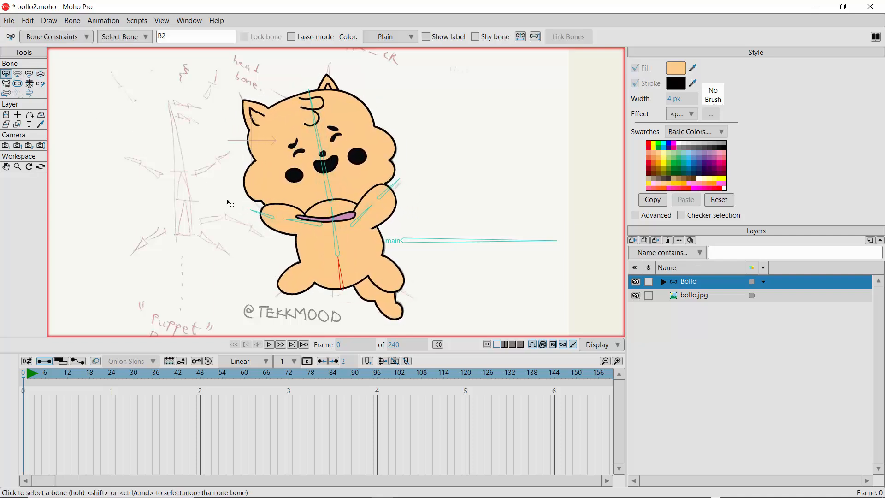
Step: Add a bone parented to the hip bone along the leg on the left side of the drawing
{"action": "left_click", "coordinate": [202, 219]}
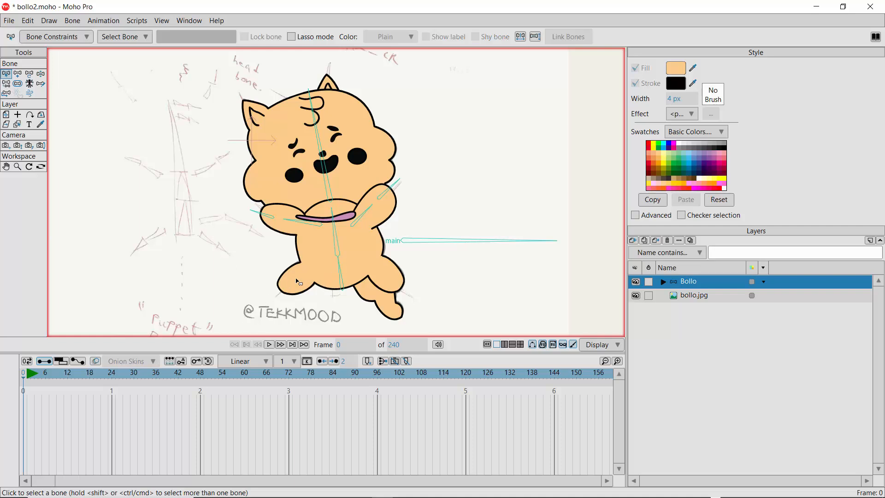
{"action": "left_click", "coordinate": [338, 238]}
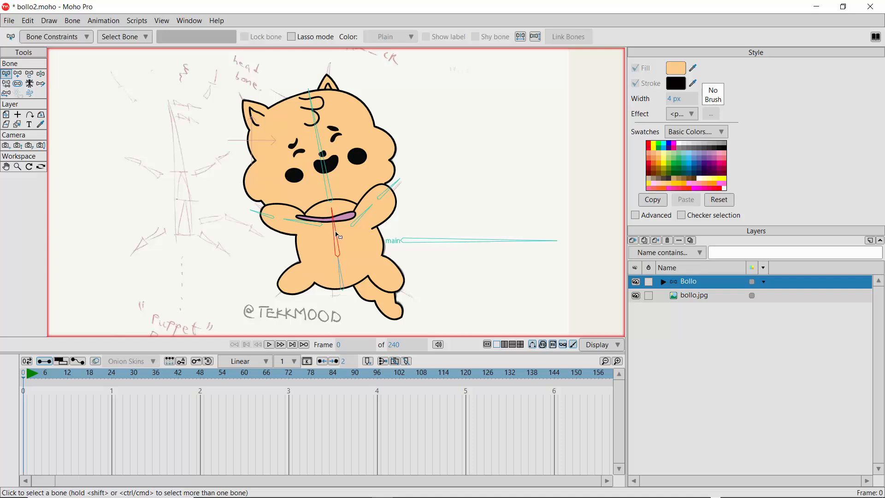
{"action": "left_click", "coordinate": [341, 281]}
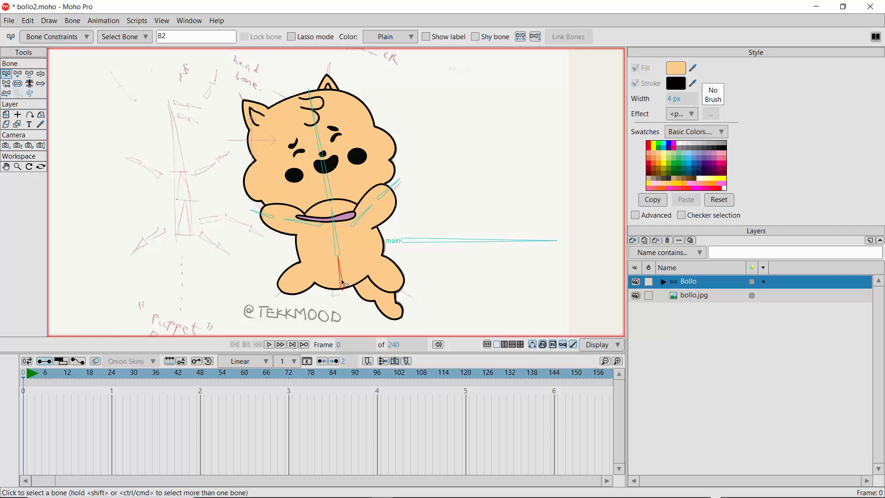
{"action": "left_click", "coordinate": [18, 73]}
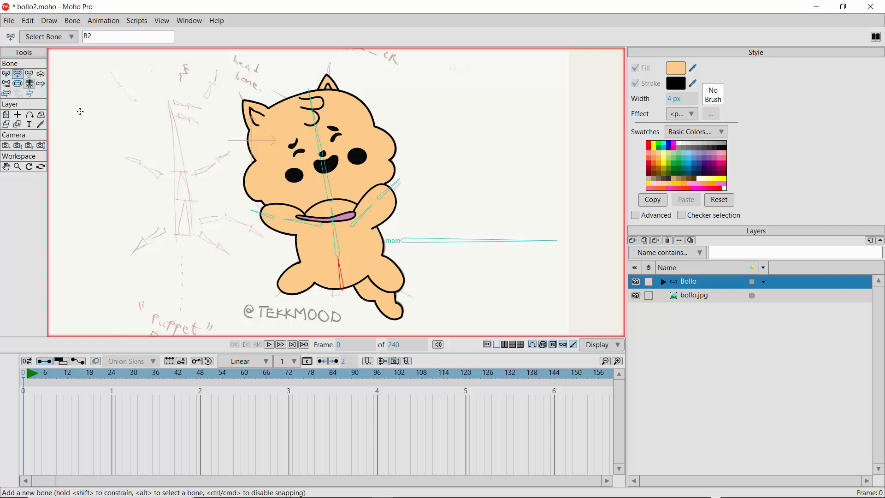
{"action": "left_click_drag", "start_coordinate": [310, 274], "coordinate": [280, 287]}
Step: Add a bone parented to the hip bone along the leg on the right side of the drawing
{"action": "left_click", "coordinate": [6, 74]}
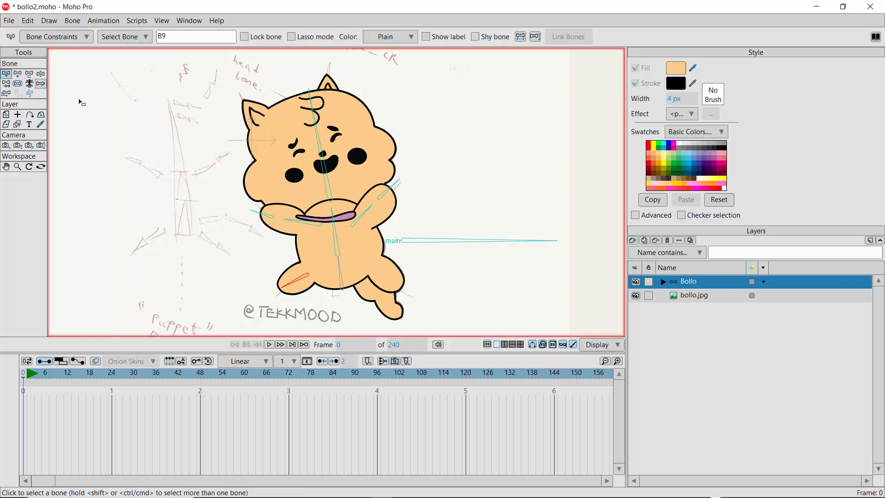
{"action": "left_click", "coordinate": [342, 278]}
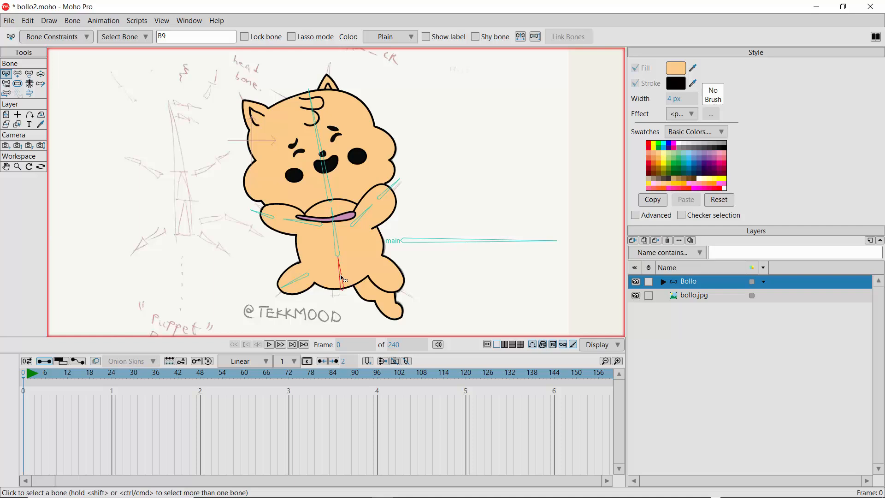
{"action": "left_click", "coordinate": [17, 74]}
{"action": "left_click_drag", "start_coordinate": [376, 270], "coordinate": [409, 292]}
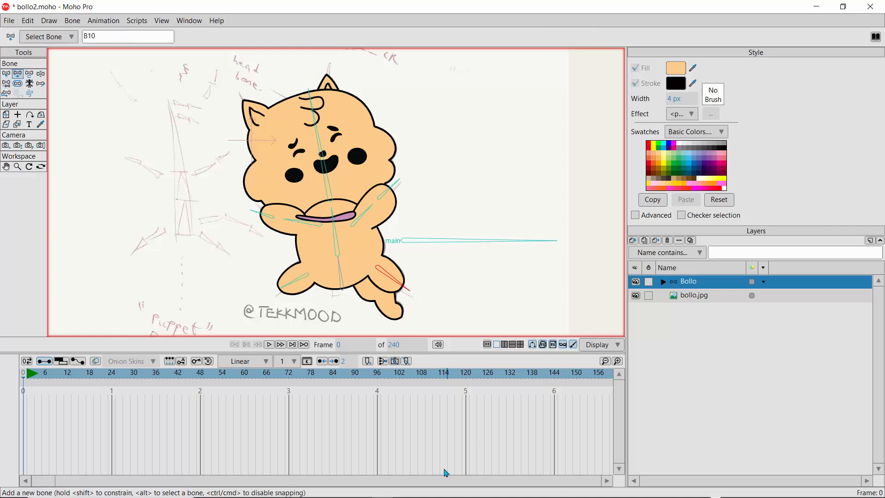
Step: Reduce both leg bones' strengths to narrow regions, with the leg on the right side of the drawing at 0.2504
{"action": "left_click", "coordinate": [40, 74]}
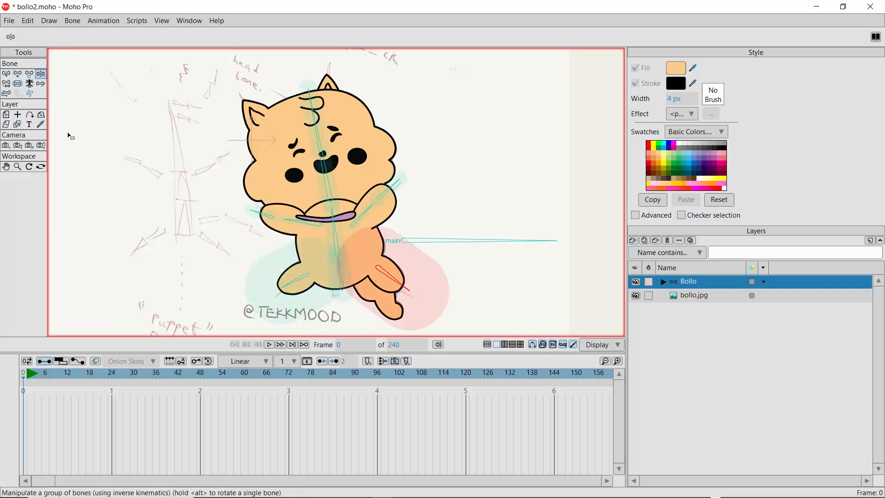
{"action": "left_click", "coordinate": [17, 83]}
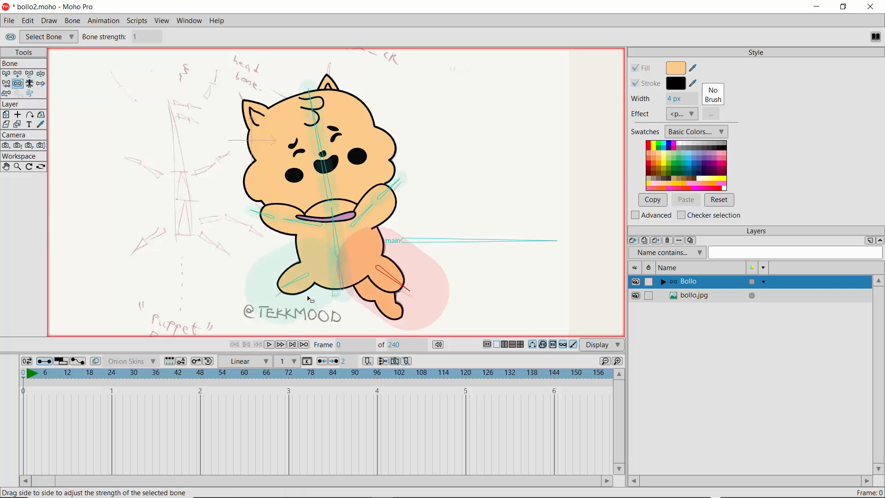
{"action": "left_click_drag", "start_coordinate": [305, 281], "coordinate": [380, 275]}
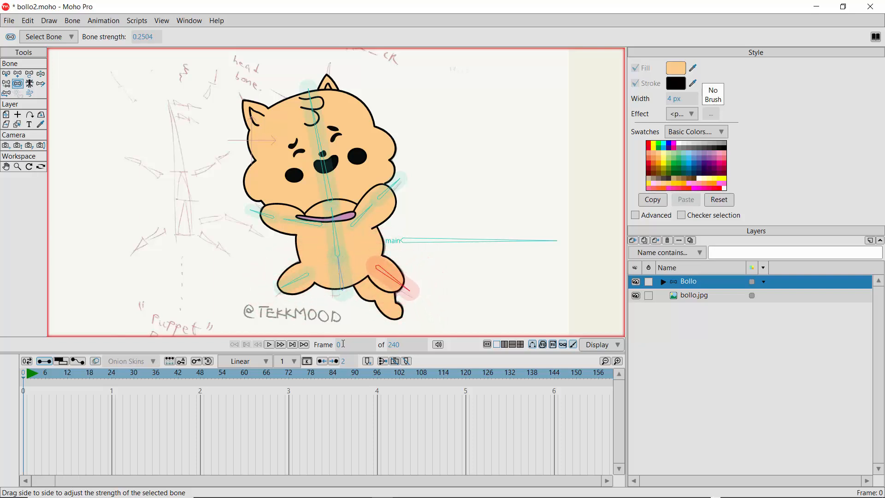
Step: Test how the hip and leg bones move the body and legs with Manipulate Bones
{"action": "left_click", "coordinate": [41, 76]}
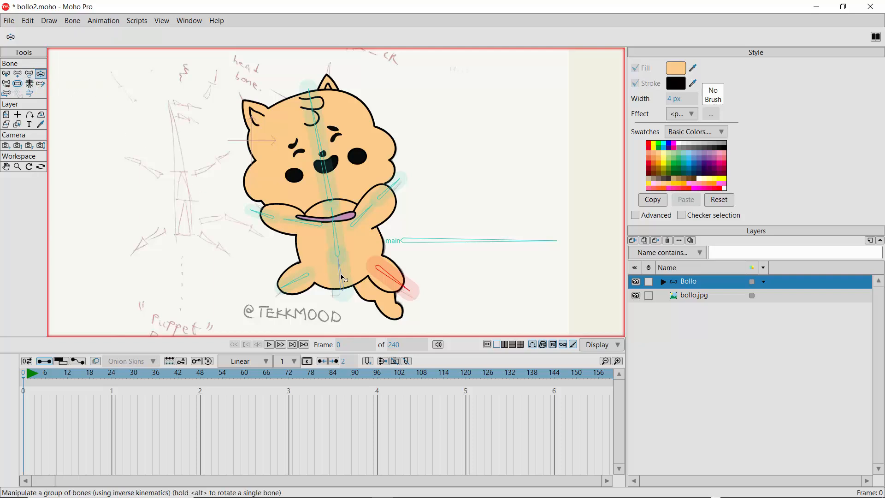
{"action": "left_click_drag", "start_coordinate": [342, 277], "coordinate": [293, 280]}
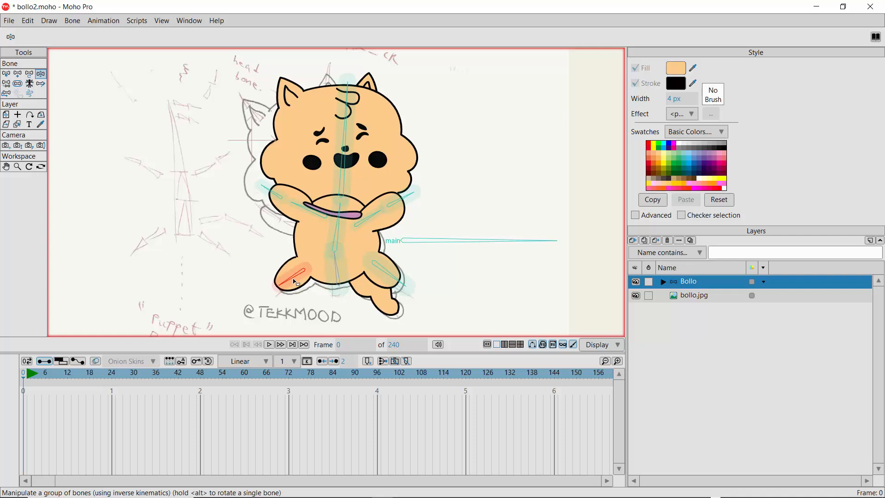
{"action": "left_click_drag", "start_coordinate": [381, 277], "coordinate": [340, 284]}
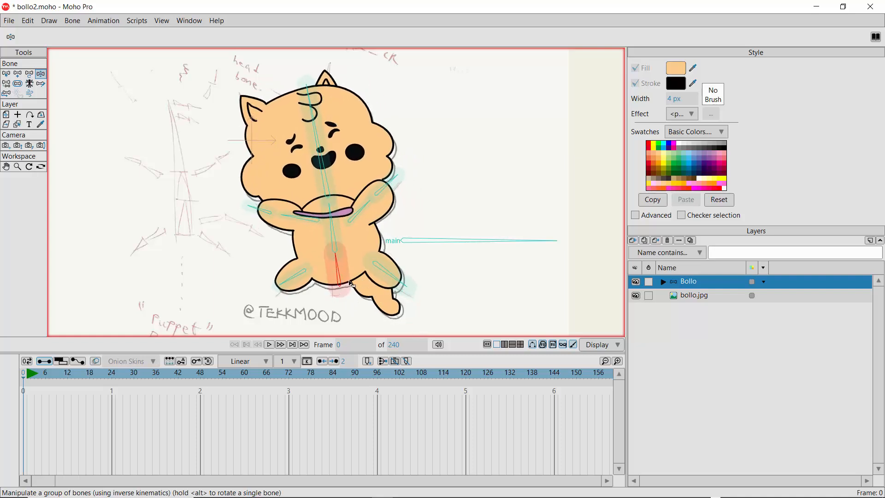
{"action": "left_click", "coordinate": [6, 73]}
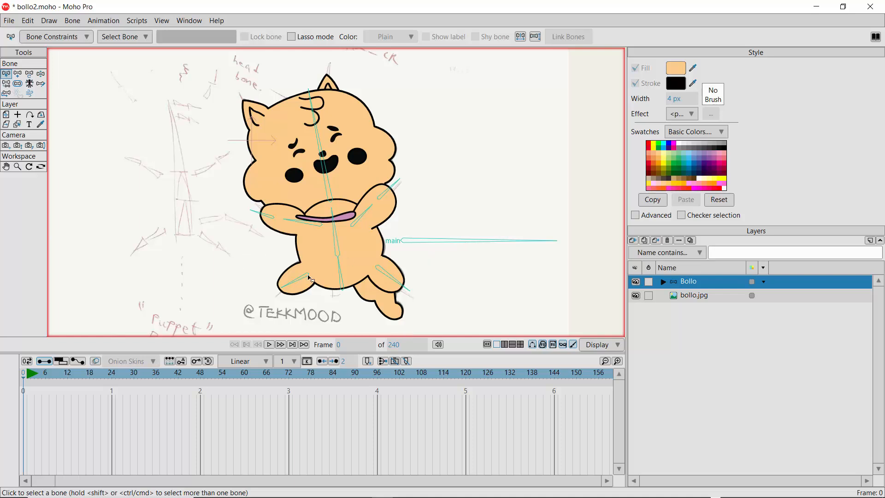
Step: Add a chain of two bones along the tail and reduce their strengths to narrow regions, with the tip bone at 0.1707
{"action": "left_click", "coordinate": [17, 73]}
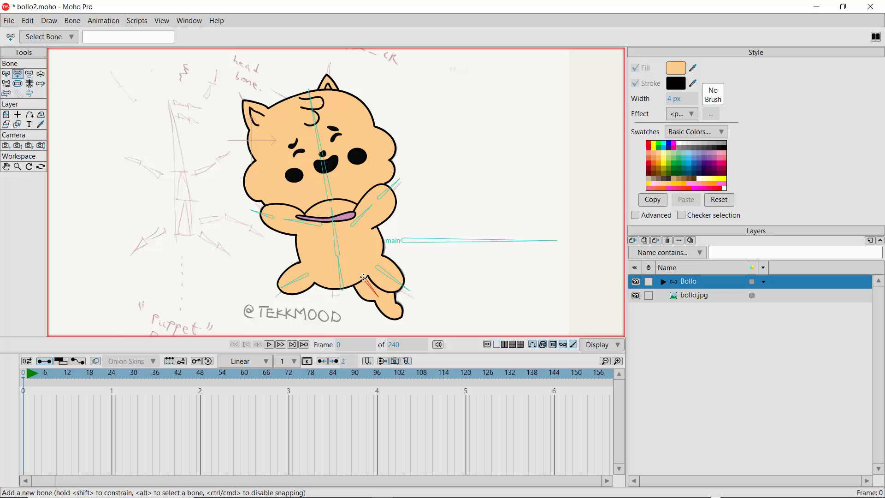
{"action": "left_click_drag", "start_coordinate": [363, 277], "coordinate": [413, 323]}
{"action": "left_click", "coordinate": [17, 83]}
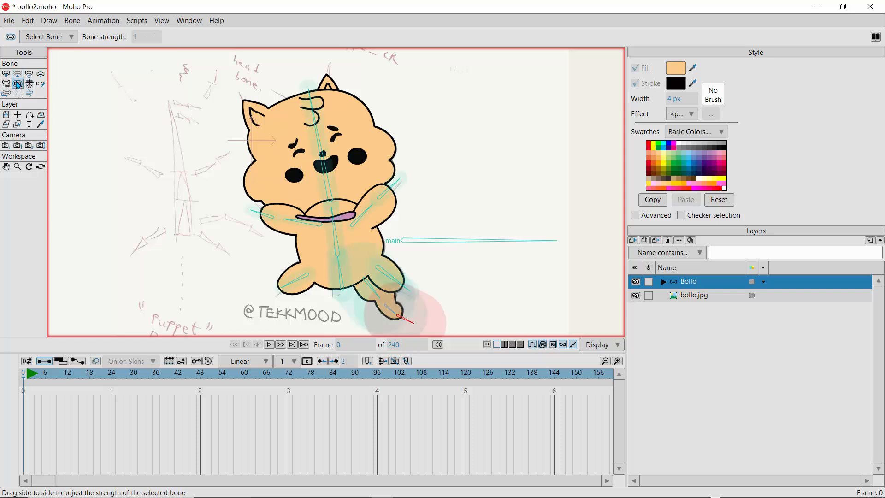
{"action": "left_click_drag", "start_coordinate": [374, 291], "coordinate": [406, 320]}
{"action": "left_click", "coordinate": [389, 308]}
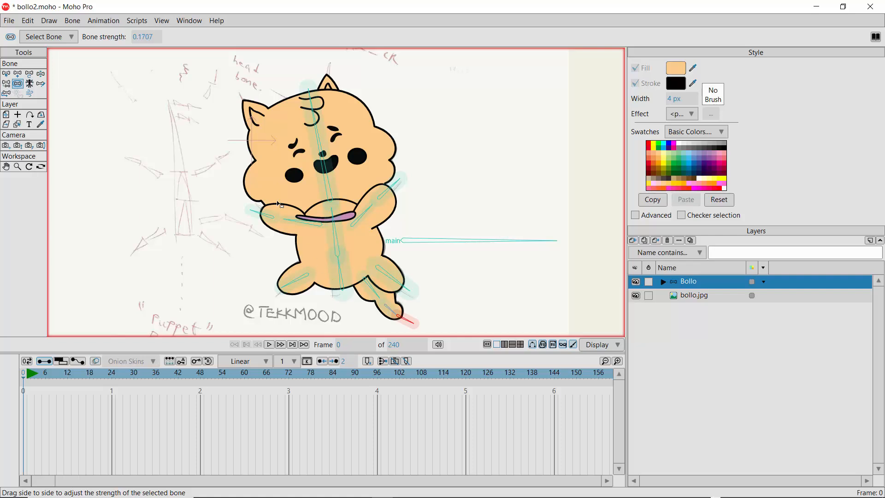
Step: Test how the head, arm and main bones move the character with Manipulate Bones
{"action": "left_click", "coordinate": [41, 74]}
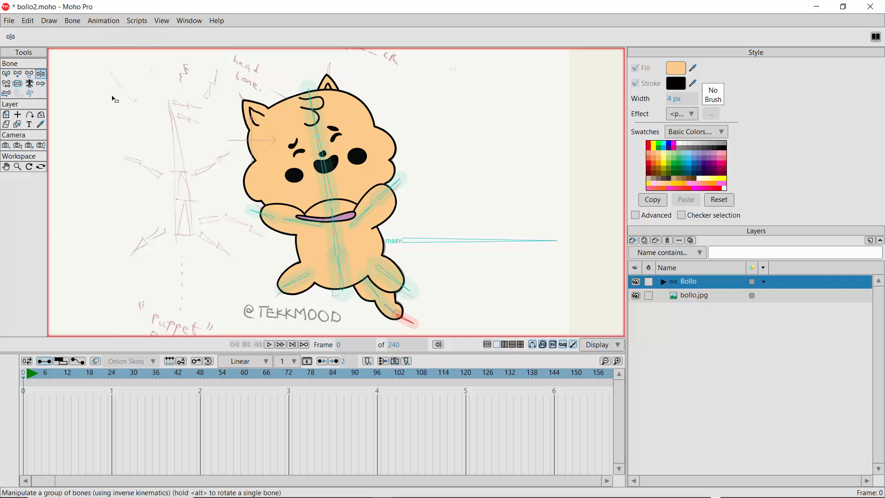
{"action": "mouse_move", "coordinate": [325, 150]}
{"action": "left_mouse_down"}
{"action": "mouse_move", "coordinate": [343, 150]}
{"action": "mouse_move", "coordinate": [329, 151]}
{"action": "left_mouse_up"}
{"action": "left_click_drag", "start_coordinate": [386, 189], "coordinate": [369, 222]}
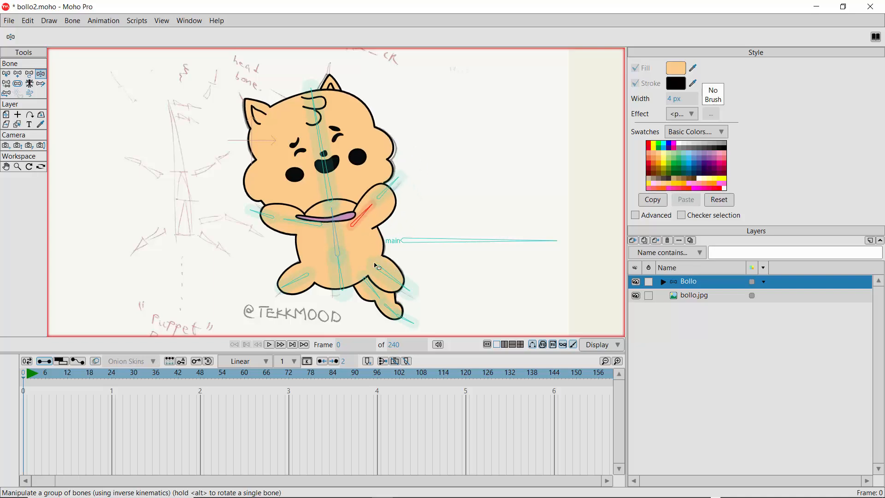
{"action": "left_click", "coordinate": [420, 243]}
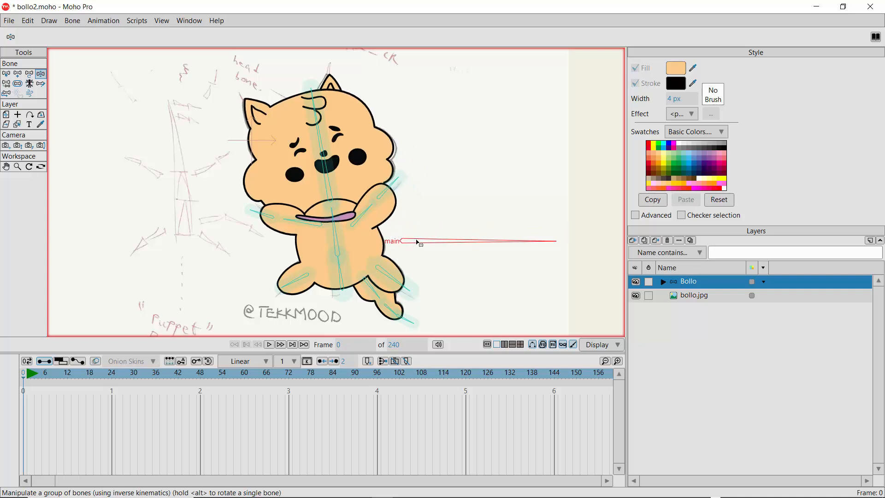
{"action": "left_click", "coordinate": [7, 74]}
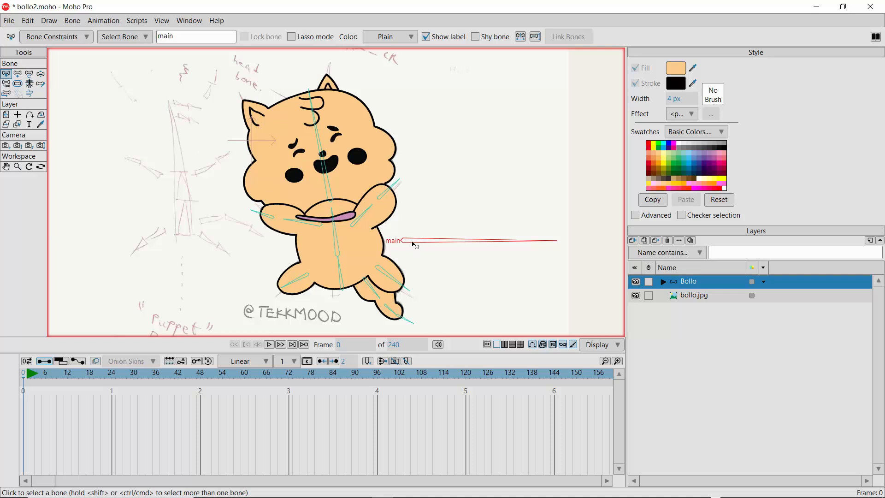
{"action": "left_click", "coordinate": [40, 74]}
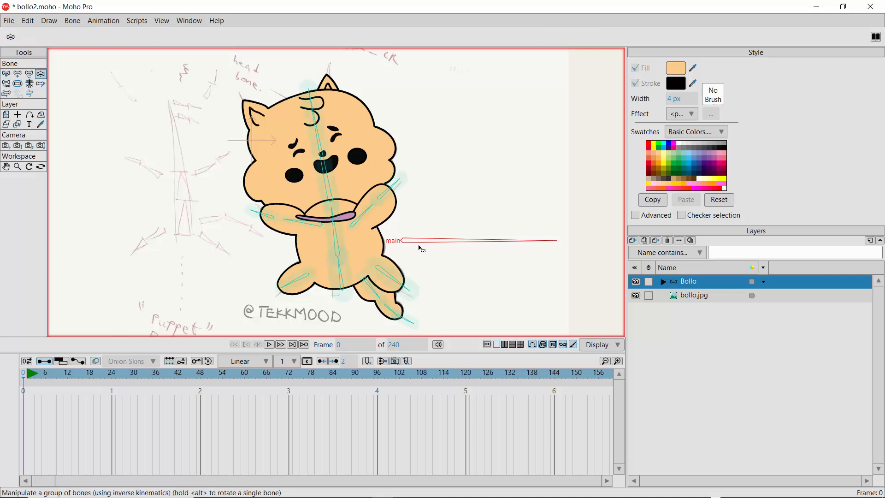
{"action": "left_click_drag", "start_coordinate": [415, 244], "coordinate": [418, 245]}
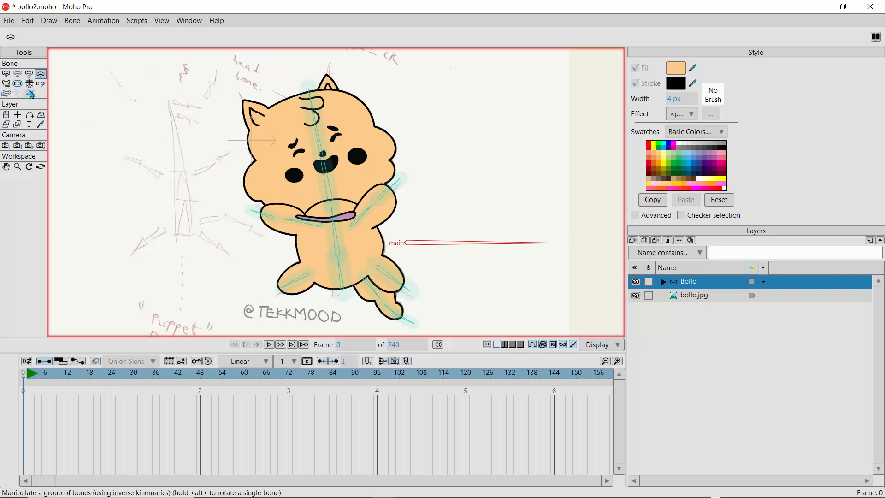
Step: Inspect the parent connections between all the character's bones with Reparent Bone
{"action": "left_click", "coordinate": [6, 76]}
{"action": "left_click", "coordinate": [191, 181]}
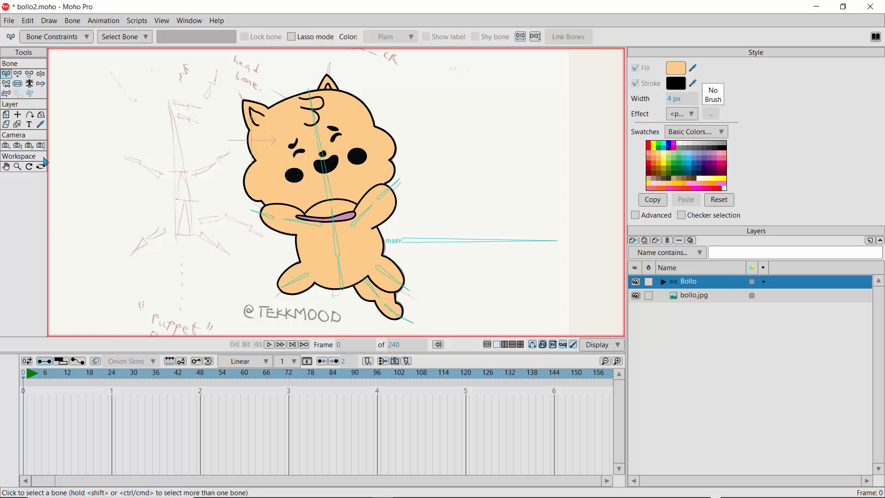
{"action": "left_click", "coordinate": [6, 84]}
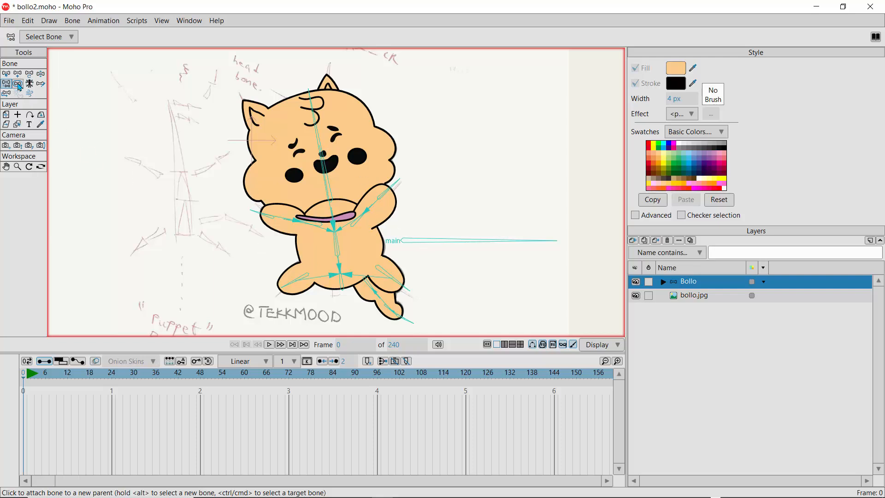
{"action": "left_click", "coordinate": [6, 74]}
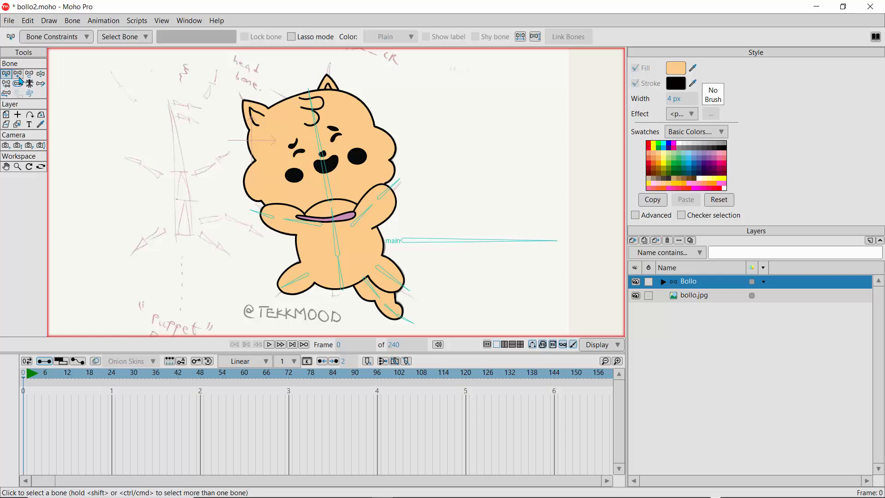
Step: Draw a horizontal test bone and several shorter bones around it over the skeleton sketch beside the character
{"action": "left_click", "coordinate": [17, 74]}
{"action": "left_click_drag", "start_coordinate": [131, 133], "coordinate": [190, 132]}
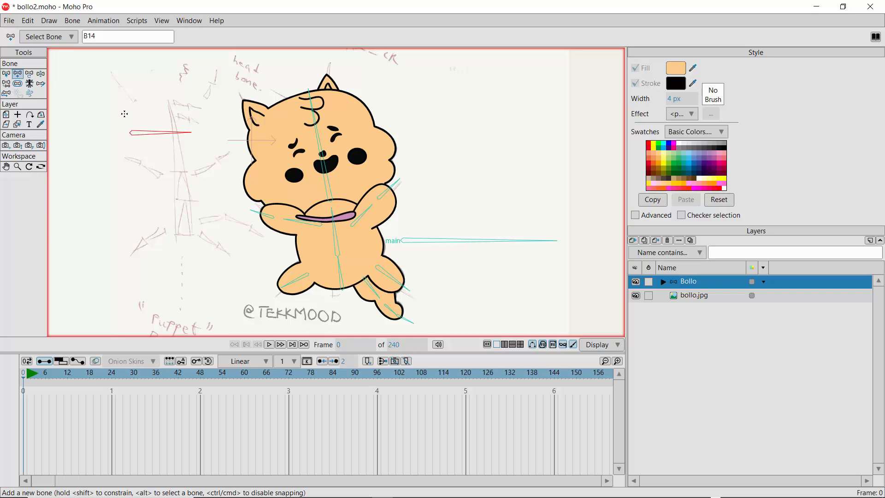
{"action": "left_click_drag", "start_coordinate": [127, 120], "coordinate": [126, 79]}
{"action": "left_click_drag", "start_coordinate": [119, 132], "coordinate": [75, 111]}
Step: Test the horizontal test bone with Manipulate Bones and remove its strength region
{"action": "left_click", "coordinate": [40, 74]}
{"action": "left_click_drag", "start_coordinate": [135, 135], "coordinate": [154, 135]}
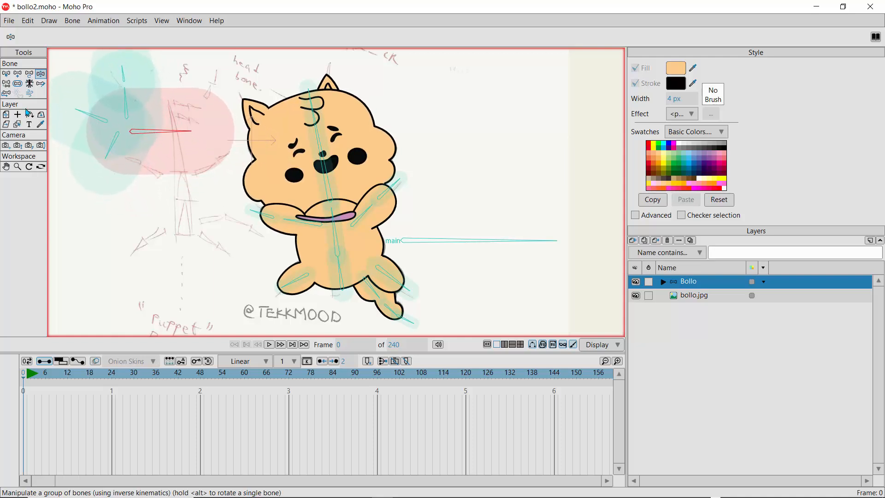
{"action": "left_click", "coordinate": [17, 84]}
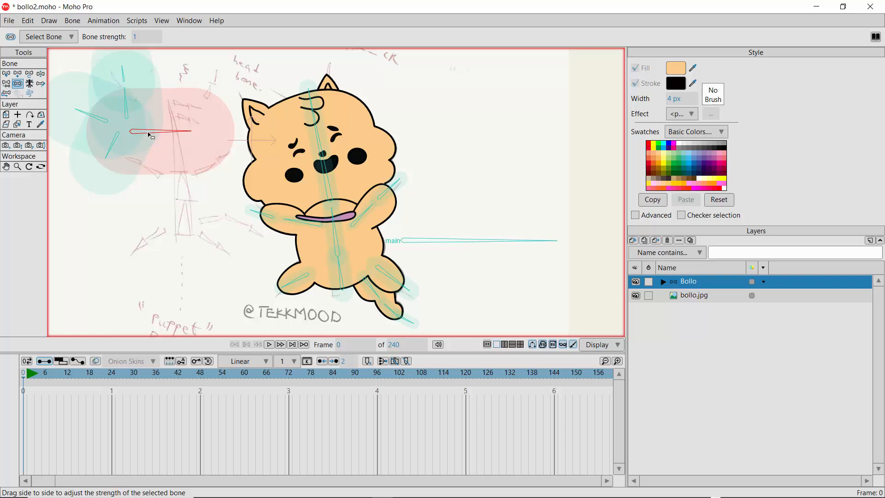
{"action": "mouse_move", "coordinate": [148, 132]}
{"action": "left_mouse_down"}
{"action": "mouse_move", "coordinate": [138, 133]}
{"action": "mouse_move", "coordinate": [148, 140]}
{"action": "left_mouse_up"}
{"action": "left_click", "coordinate": [41, 73]}
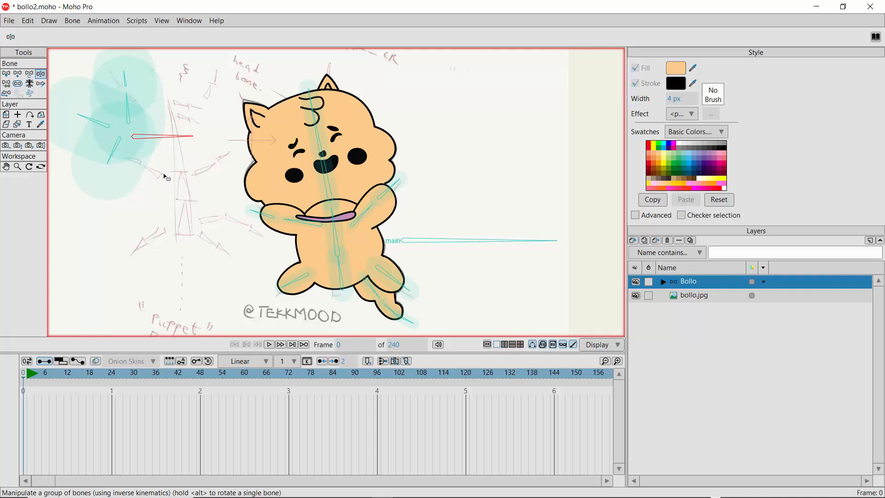
Step: Undo the strength change and all the test bones beside the character
{"action": "key", "text": "ctrl+z"}
{"action": "key", "text": "ctrl+z"}
{"action": "key", "text": "ctrl+z"}
{"action": "key", "text": "ctrl+z"}
{"action": "key", "text": "ctrl+z"}
{"action": "key", "text": "ctrl+z"}
{"action": "key", "text": "ctrl+z"}
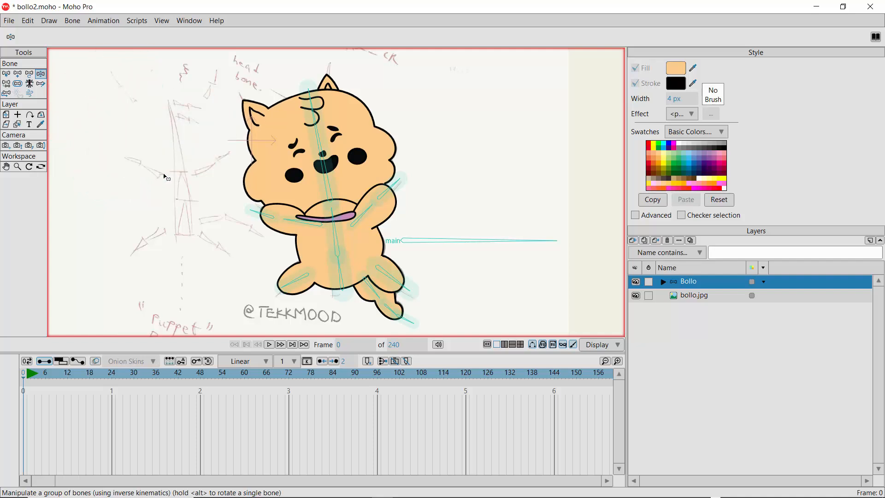
{"action": "left_click", "coordinate": [178, 257]}
Step: Expand the Bollo bone layer and link its leg layer to the leg bone B9 with Link Bones To Layer
{"action": "left_click", "coordinate": [6, 73]}
{"action": "left_click", "coordinate": [186, 197]}
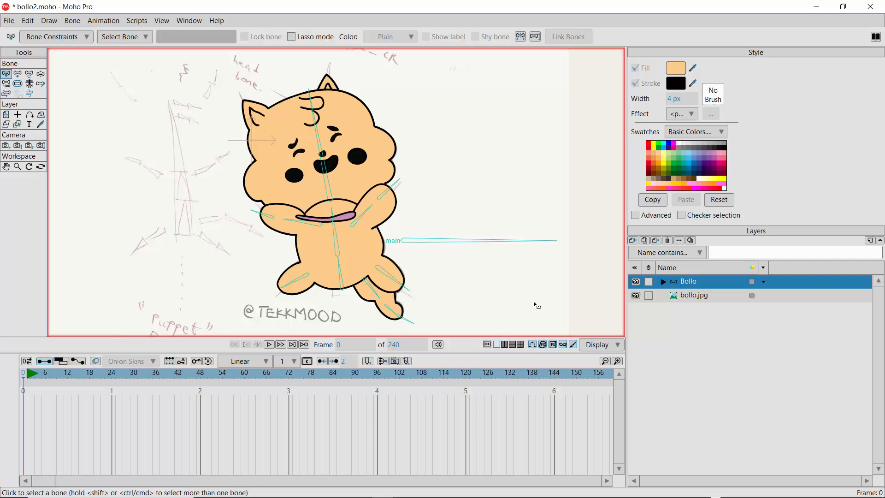
{"action": "left_click", "coordinate": [664, 282]}
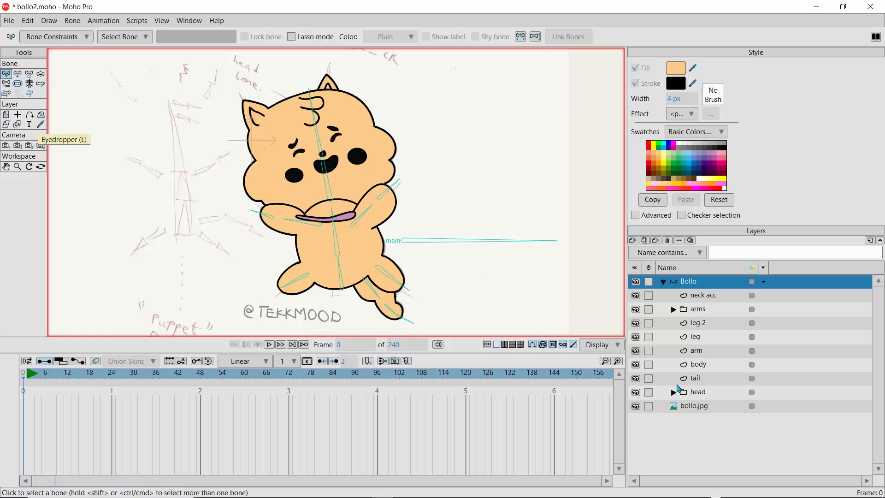
{"action": "left_click", "coordinate": [691, 340]}
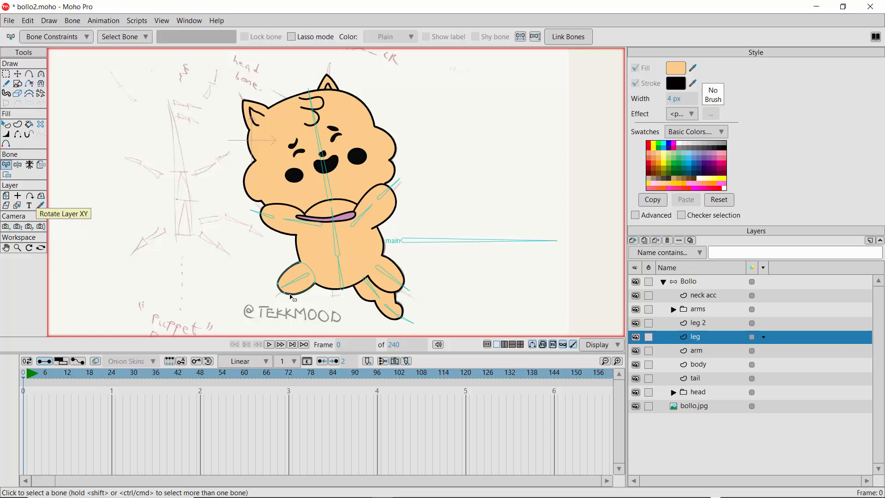
{"action": "left_click", "coordinate": [73, 20]}
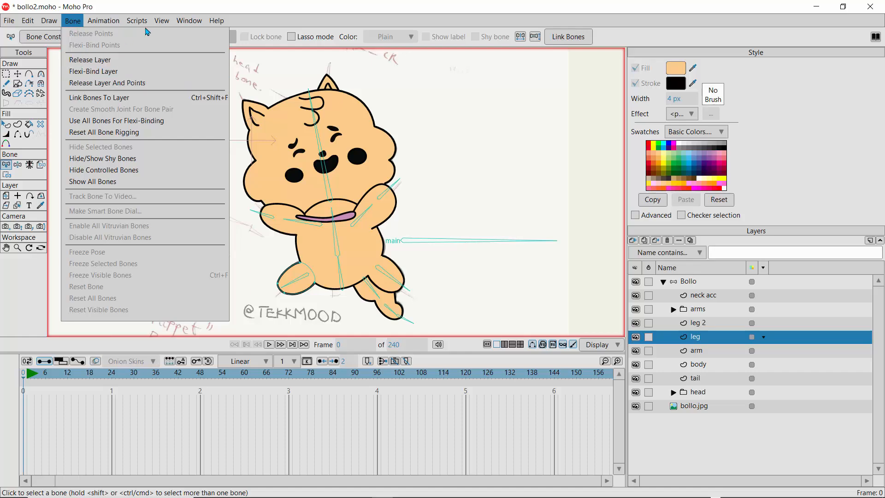
{"action": "mouse_move", "coordinate": [162, 21]}
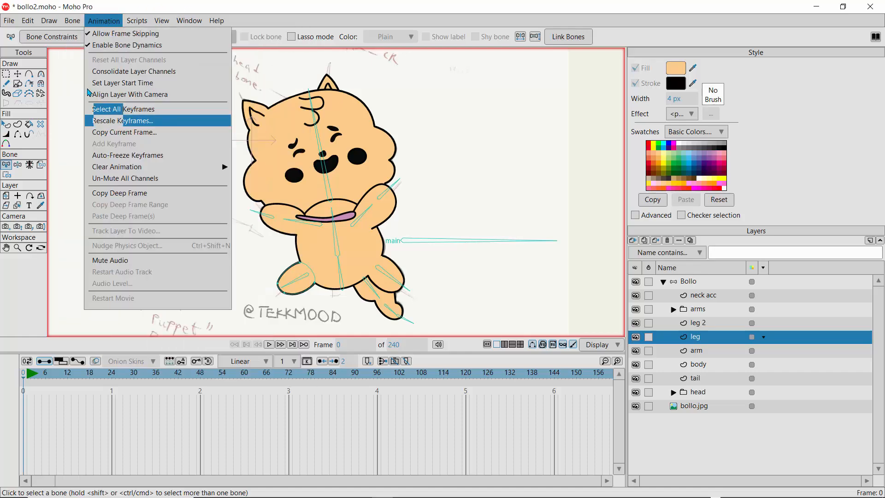
{"action": "left_click", "coordinate": [73, 23]}
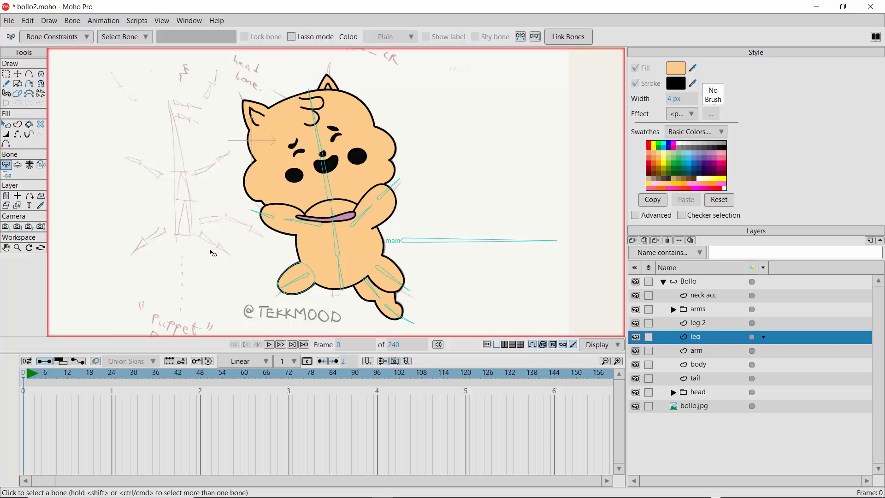
{"action": "left_click", "coordinate": [307, 281]}
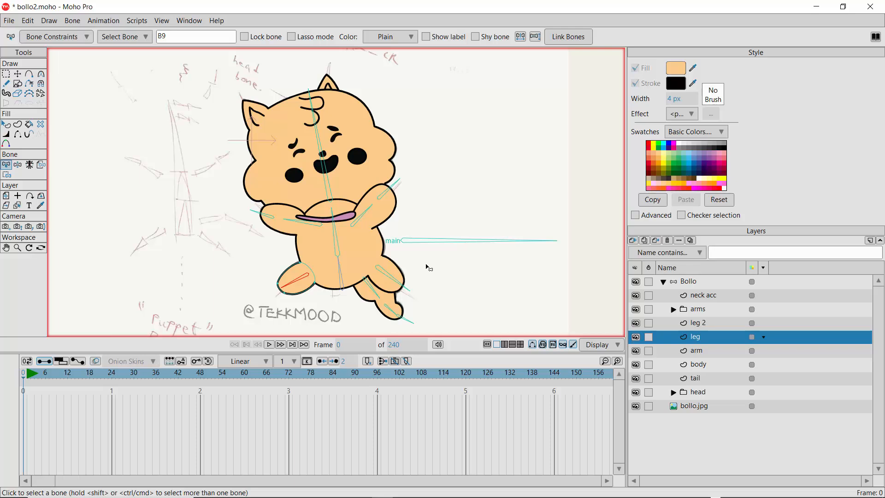
{"action": "key", "text": "ctrl+shift+f"}
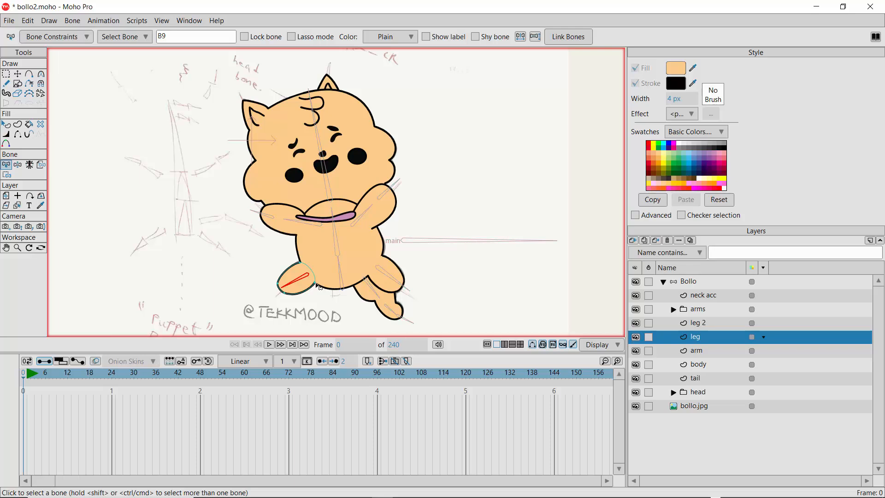
{"action": "left_click", "coordinate": [250, 267]}
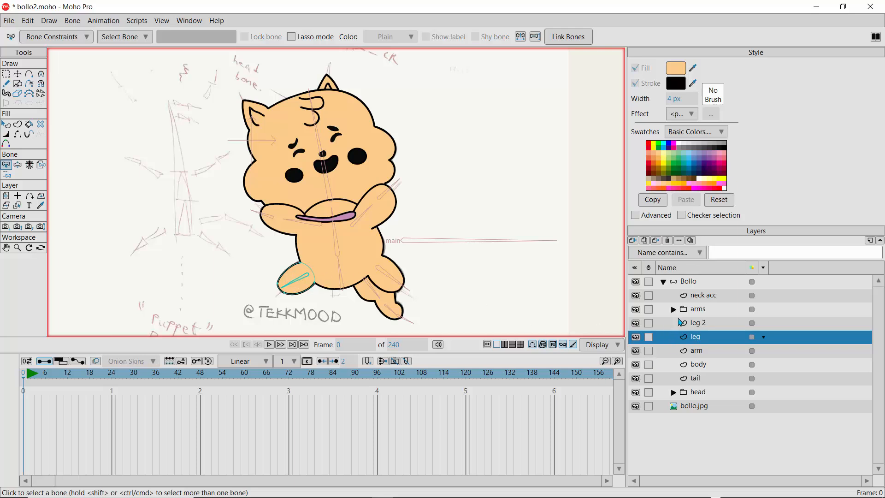
Step: Link the leg 2 layer to its leg bone B10
{"action": "left_click", "coordinate": [695, 323]}
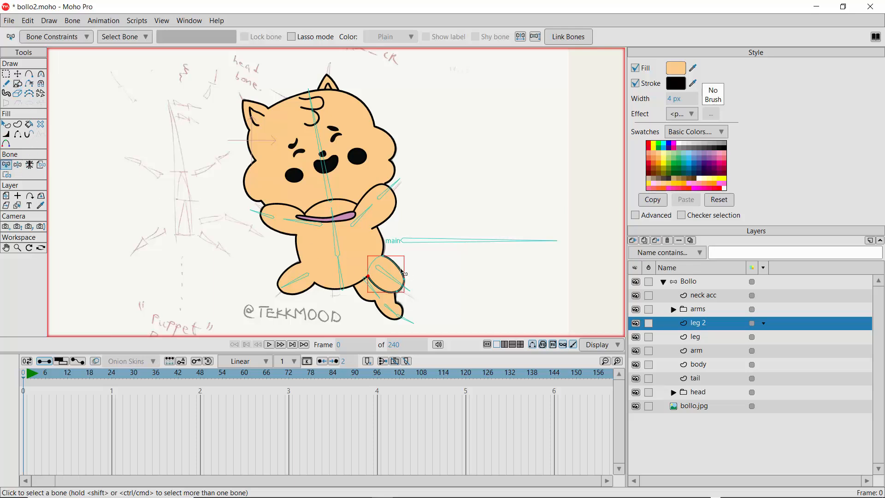
{"action": "left_click", "coordinate": [386, 276]}
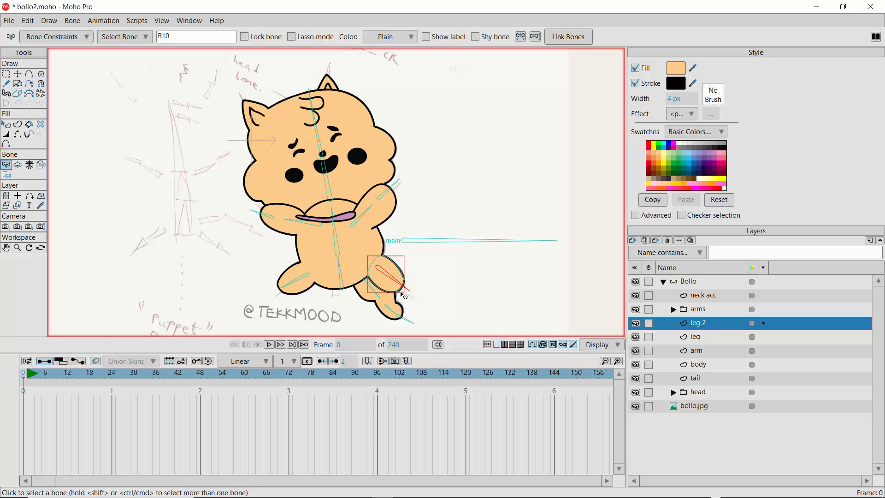
{"action": "key", "text": "ctrl+shift+f"}
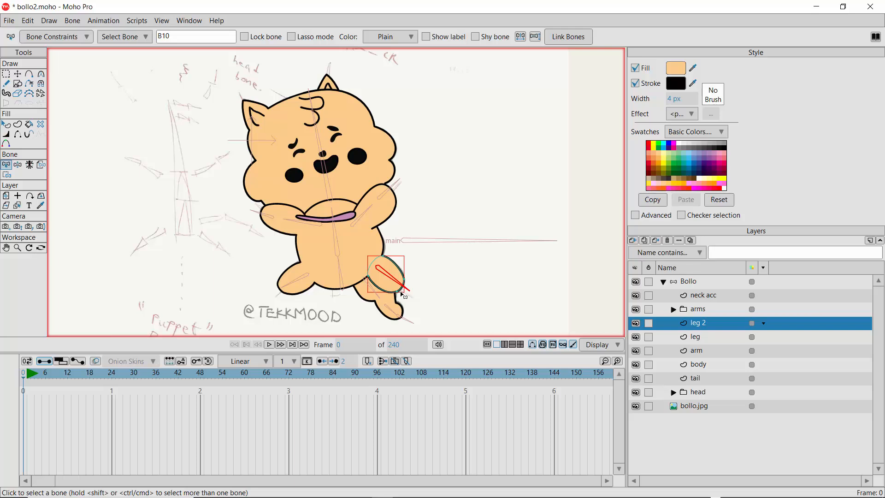
Step: Link the body layer to both the torso bone and the hip bone
{"action": "left_click", "coordinate": [693, 364]}
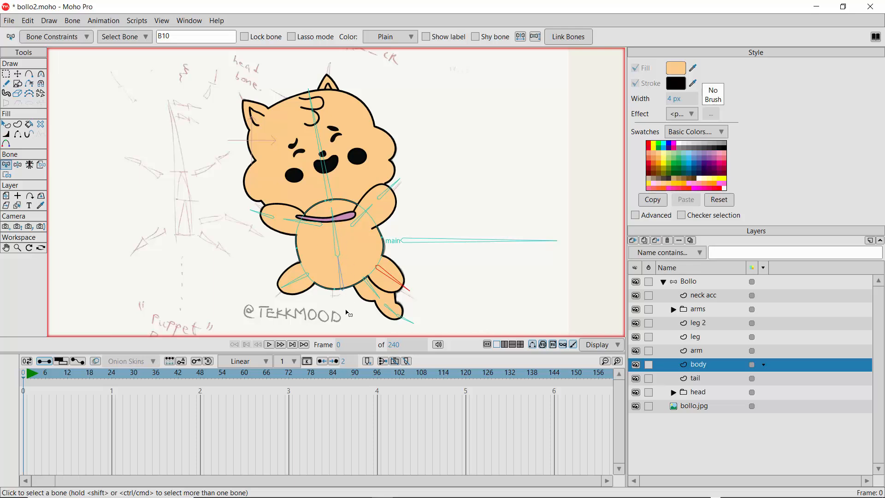
{"action": "left_click", "coordinate": [340, 249]}
{"action": "left_click", "coordinate": [343, 282]}
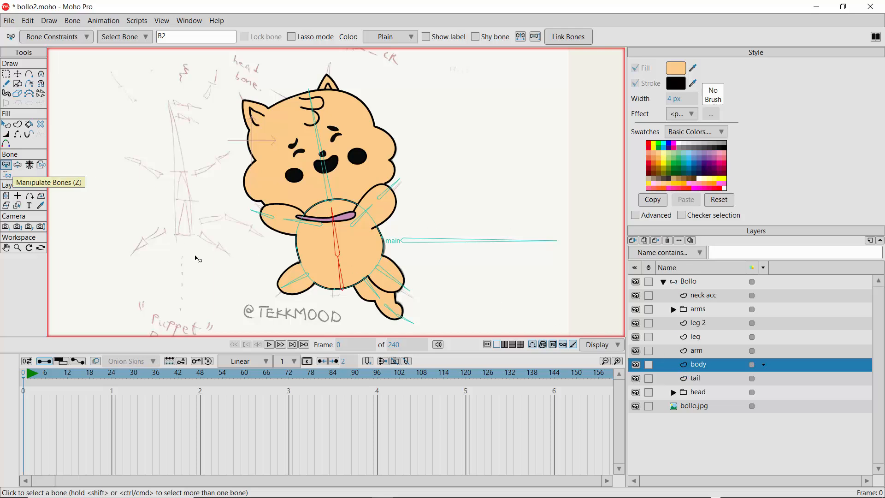
{"action": "key", "text": "ctrl+shift+f"}
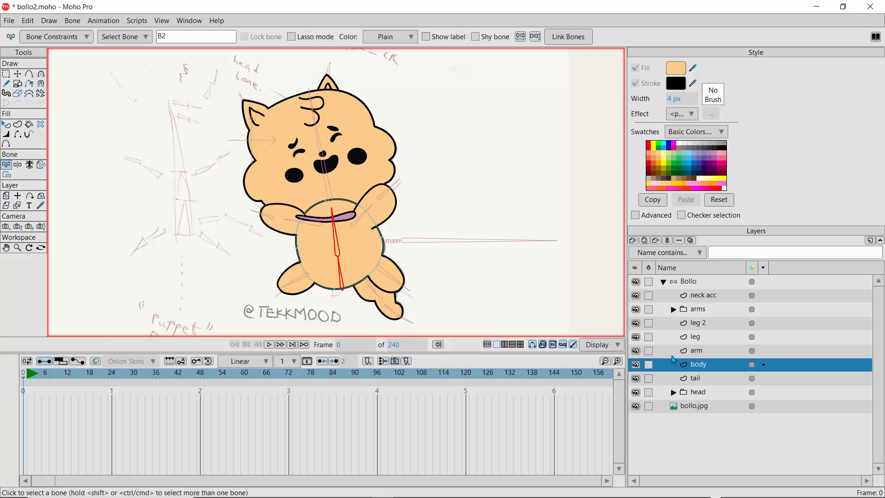
Step: Link the arm layer to the two bones of the arm on the left side of the drawing
{"action": "left_click", "coordinate": [690, 352]}
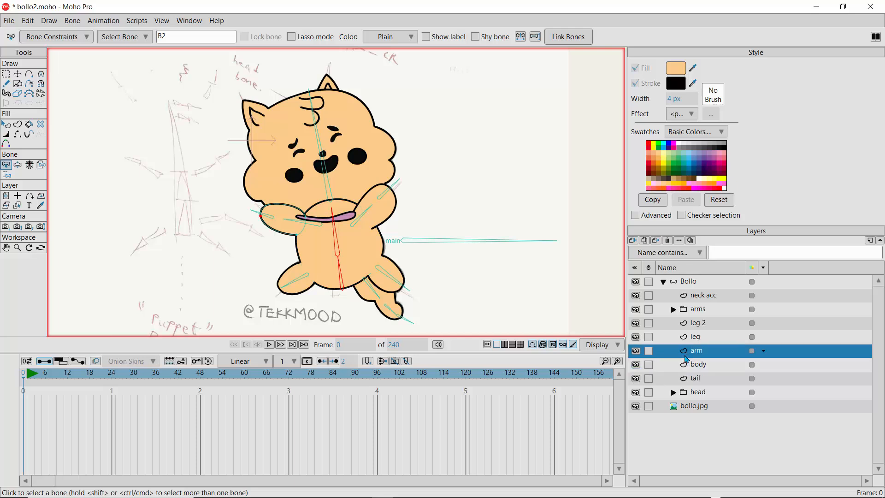
{"action": "left_click", "coordinate": [311, 228]}
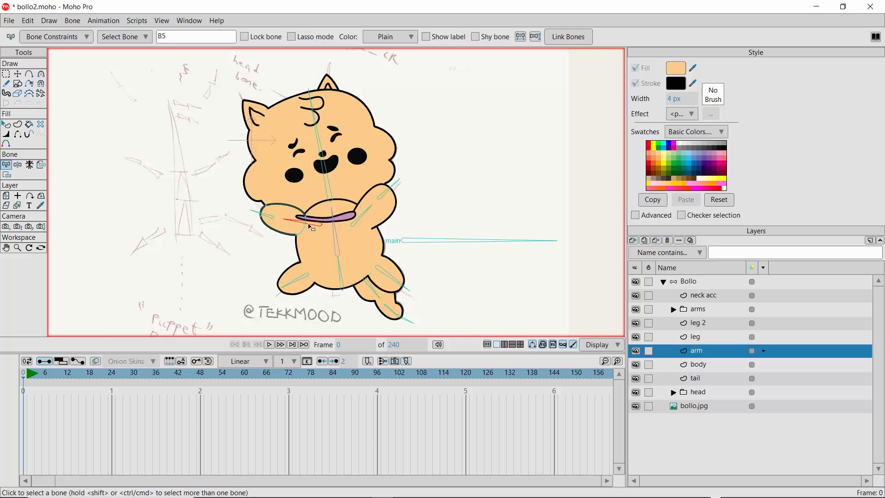
{"action": "left_click", "coordinate": [271, 216], "text": "shift"}
{"action": "key", "text": "ctrl+shift+f"}
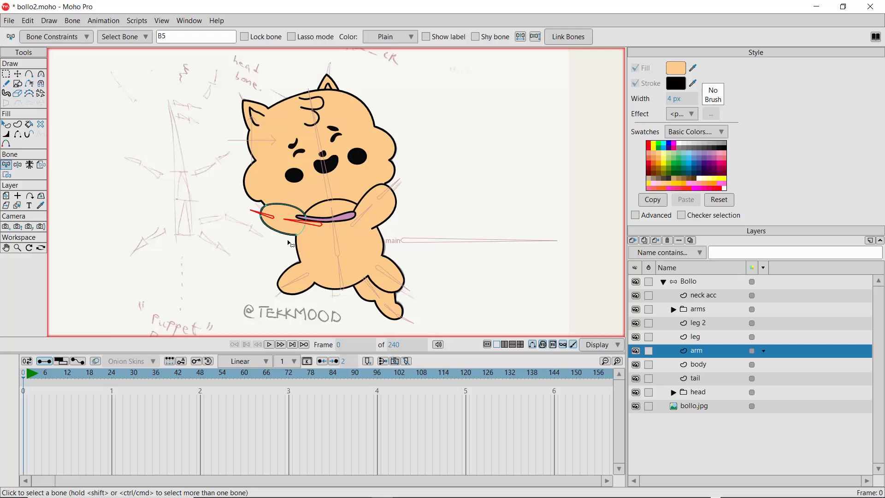
Step: Link the arm 2 layer inside the arms group to the two bones of that arm
{"action": "left_click", "coordinate": [674, 310]}
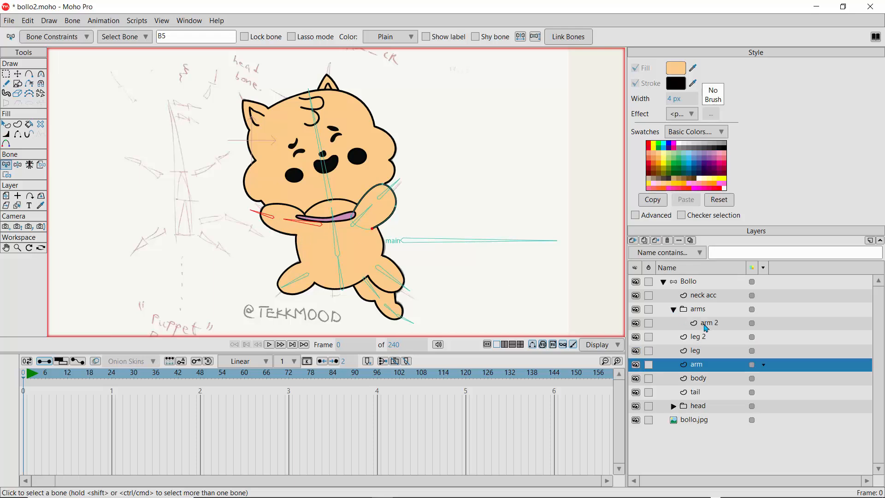
{"action": "left_click", "coordinate": [706, 327]}
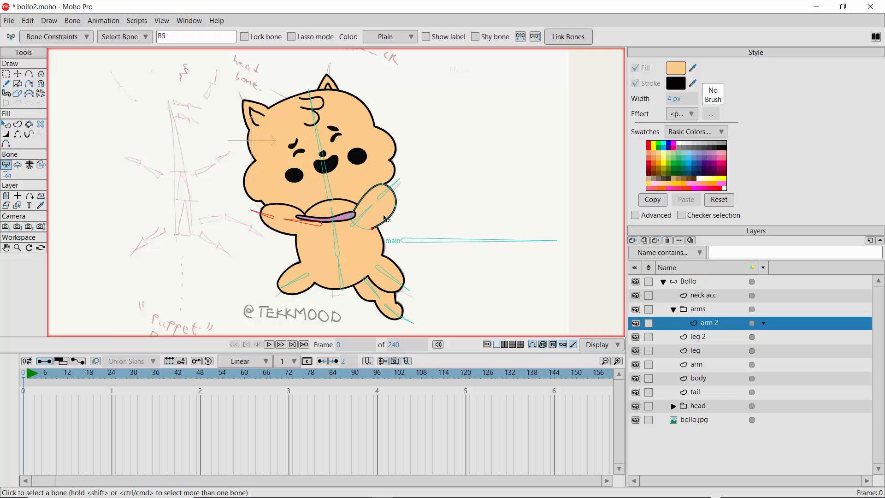
{"action": "left_click", "coordinate": [364, 214]}
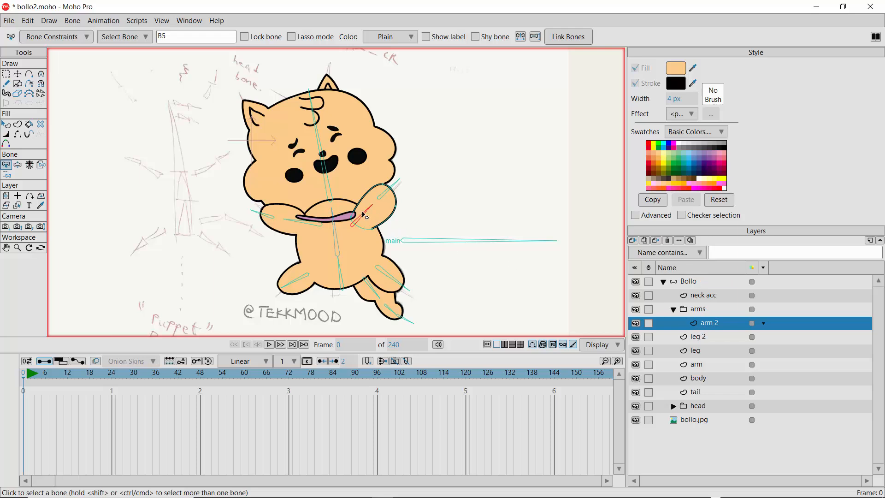
{"action": "left_click", "coordinate": [390, 191], "text": "shift"}
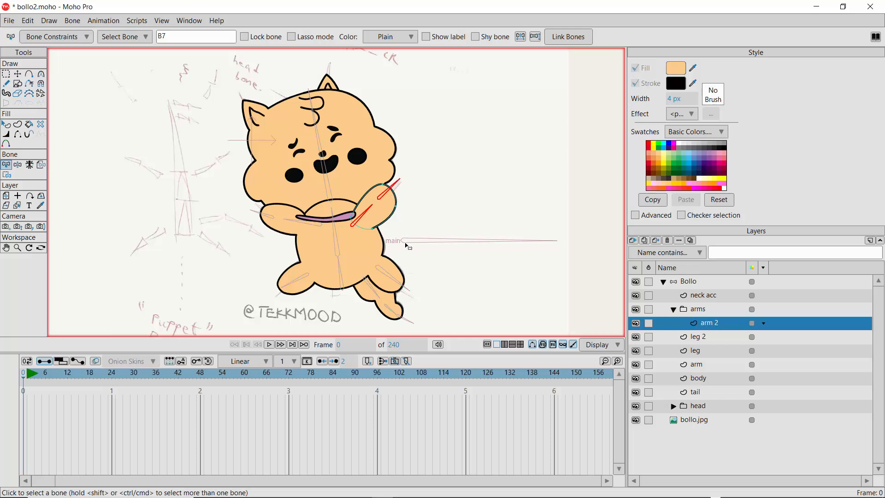
{"action": "left_click", "coordinate": [72, 20]}
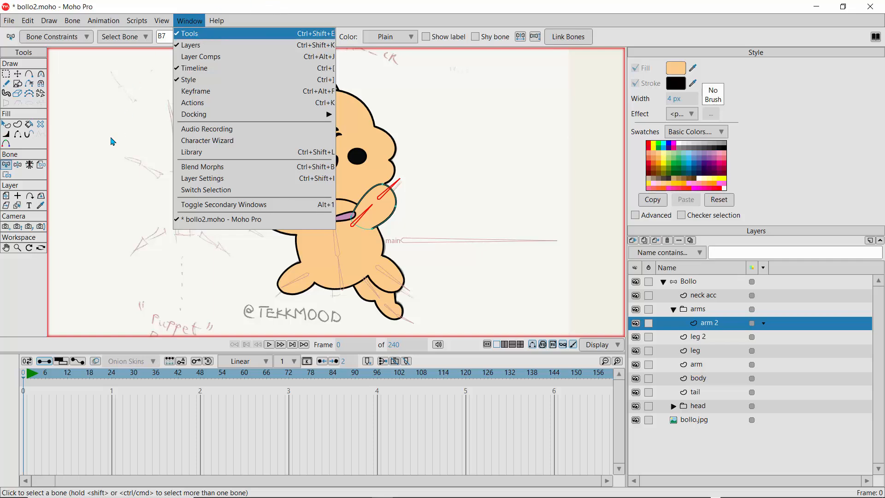
{"action": "left_click", "coordinate": [82, 170]}
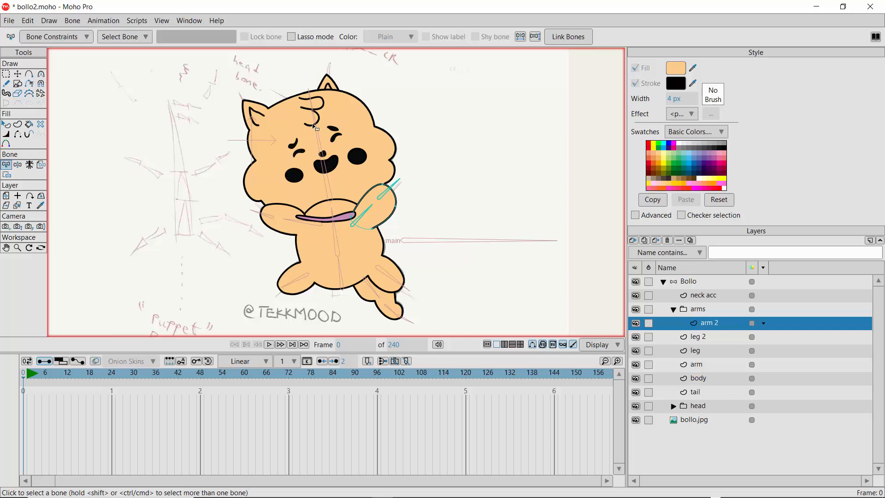
Step: Expand the head group and link all its layers from cheekusooo through face to the head bone B4
{"action": "left_click", "coordinate": [684, 407]}
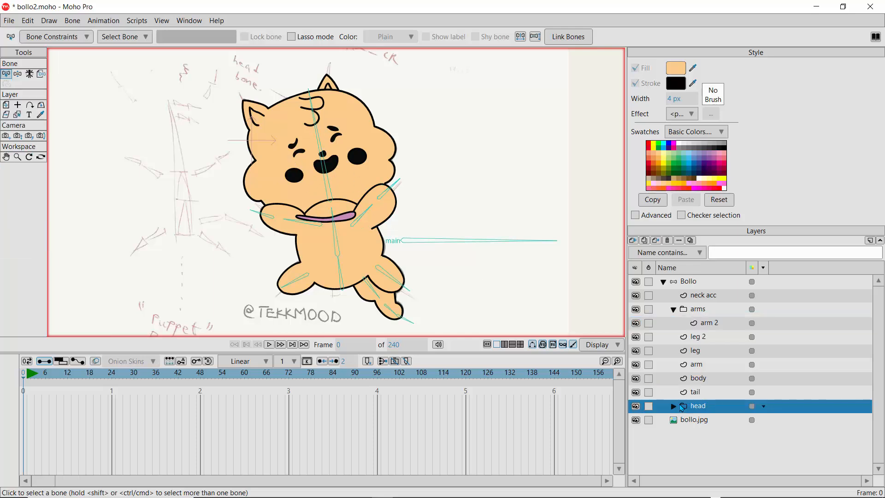
{"action": "left_click", "coordinate": [673, 407]}
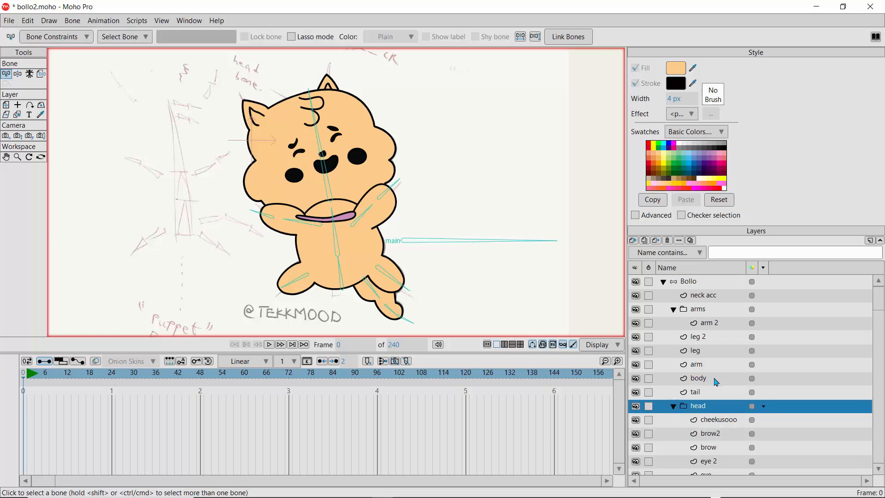
{"action": "left_click_drag", "start_coordinate": [880, 305], "coordinate": [883, 454]}
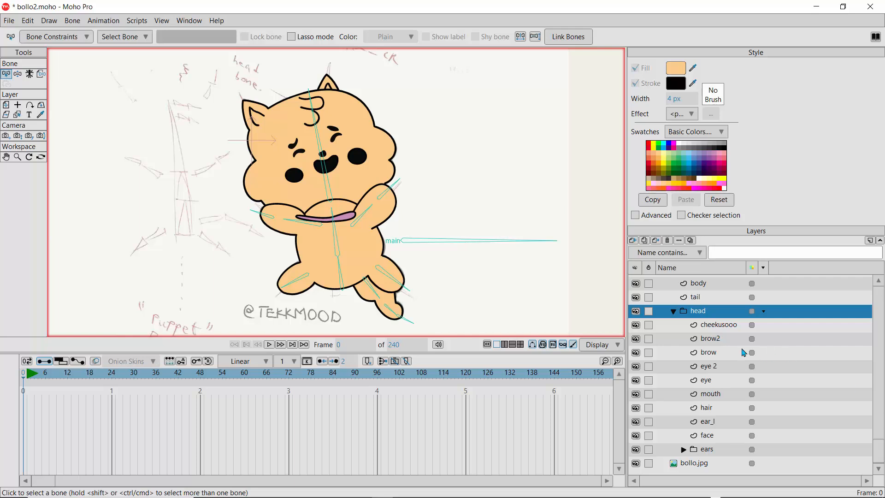
{"action": "left_click", "coordinate": [697, 328]}
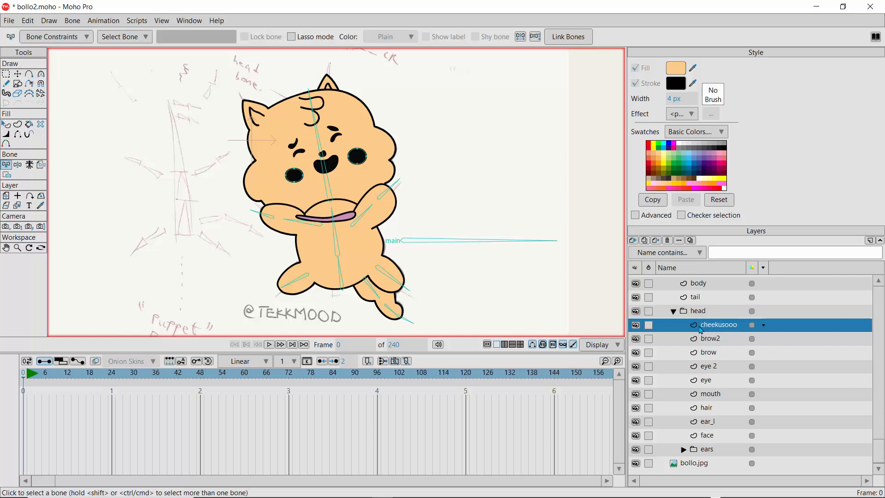
{"action": "left_click", "coordinate": [704, 437], "text": "shift"}
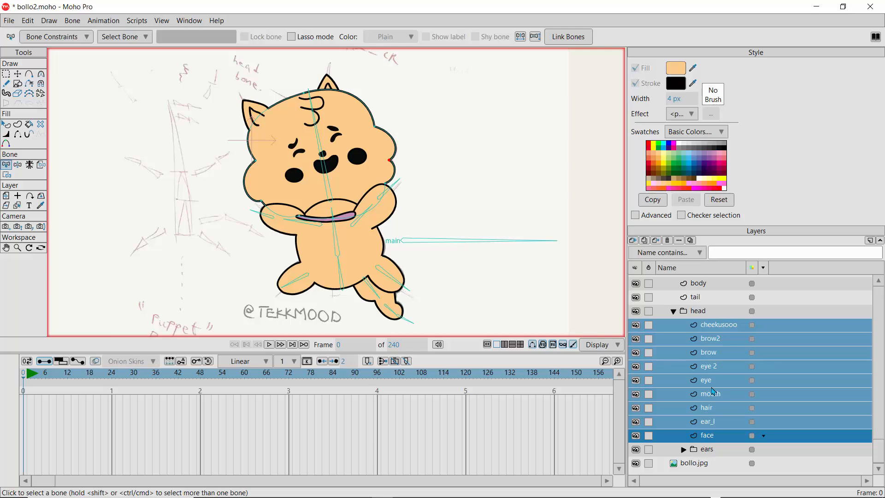
{"action": "left_click", "coordinate": [327, 176]}
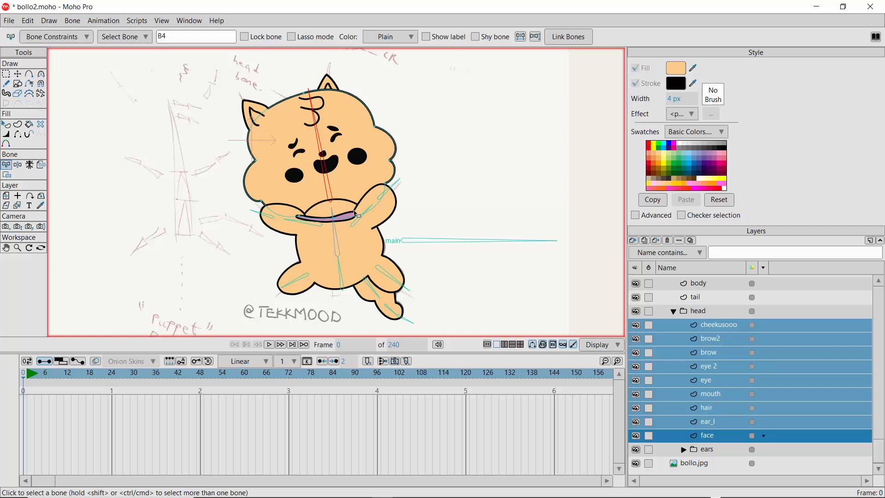
{"action": "key", "text": "ctrl+shift+f"}
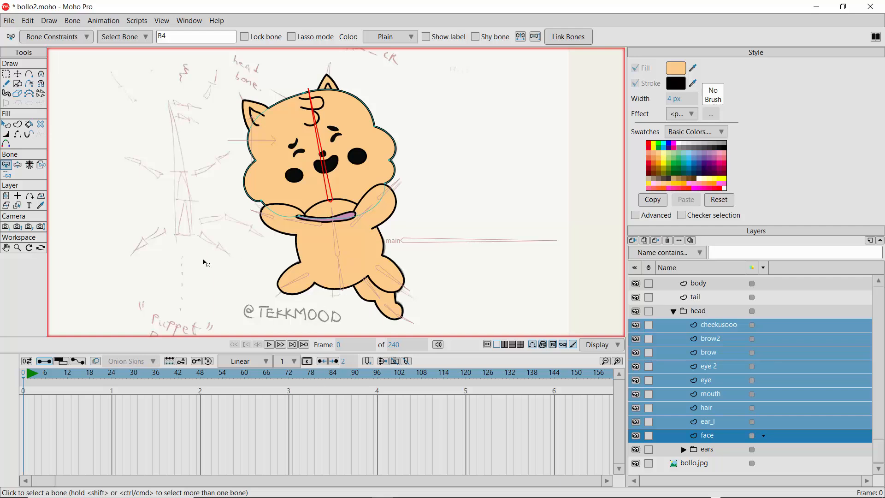
{"action": "left_click", "coordinate": [217, 274]}
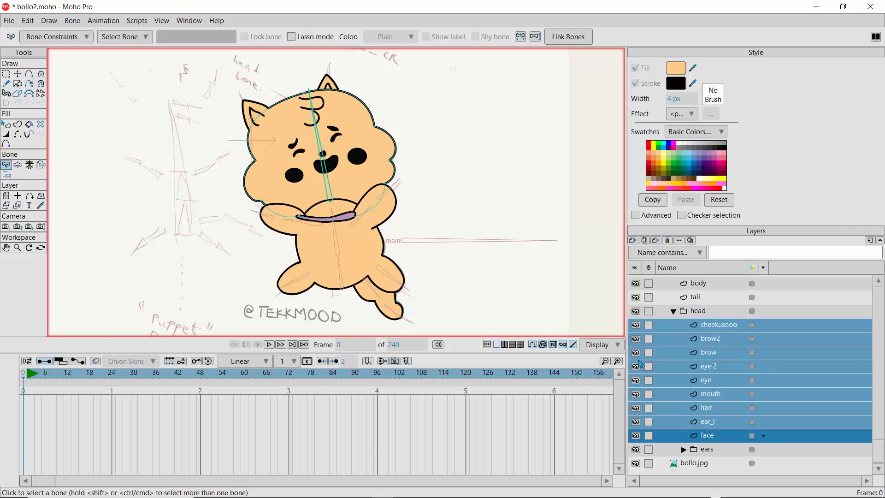
Step: Collapse the head and arms groups and link the tail layer to the whole chain of tail bones
{"action": "left_click", "coordinate": [674, 311]}
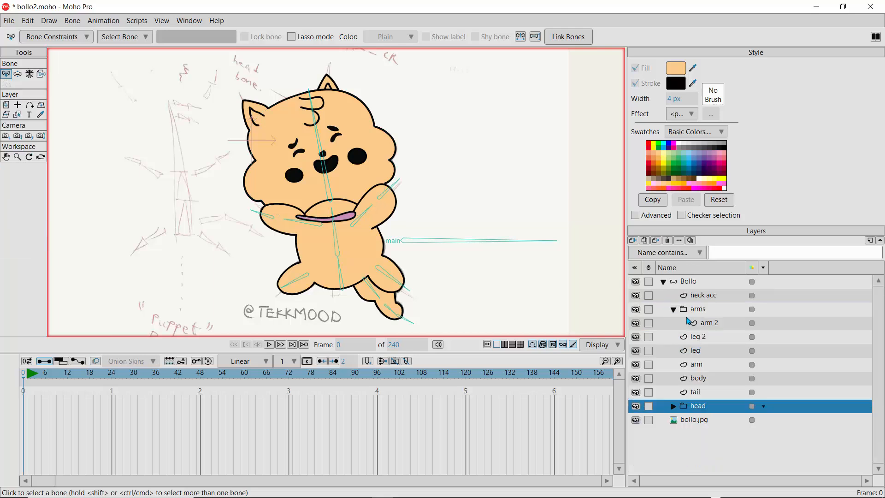
{"action": "left_click", "coordinate": [673, 309]}
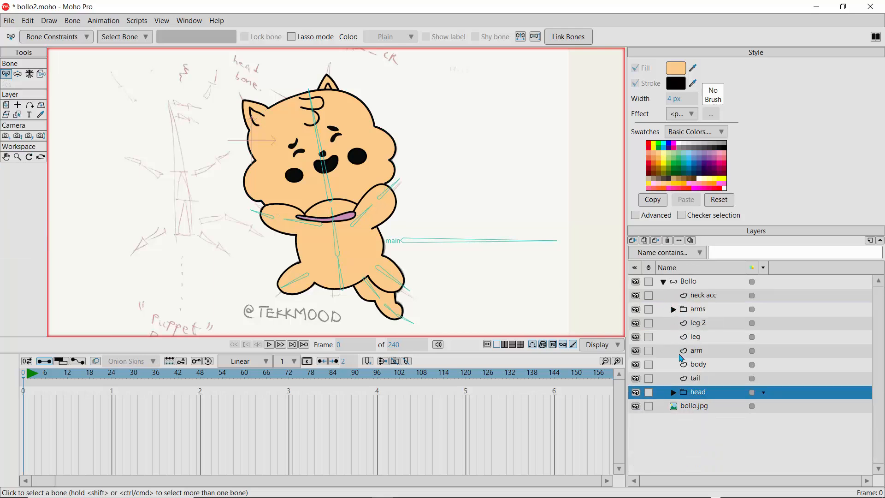
{"action": "left_click", "coordinate": [690, 380]}
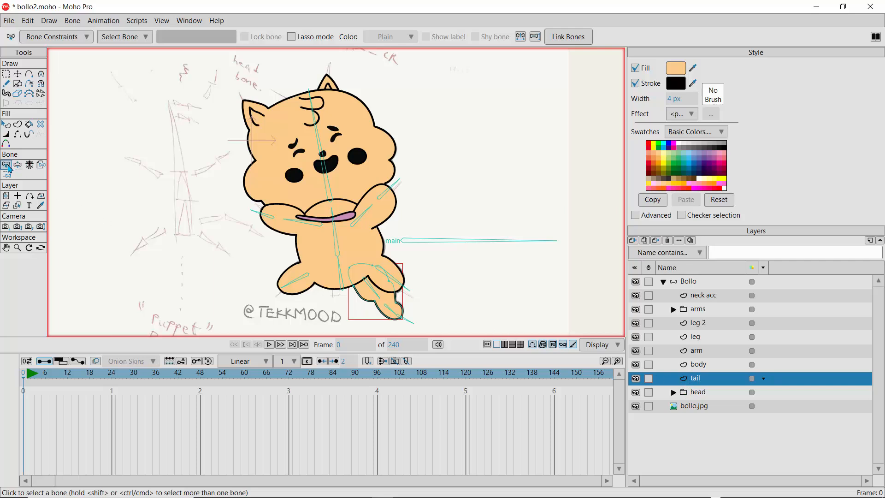
{"action": "left_click", "coordinate": [677, 284]}
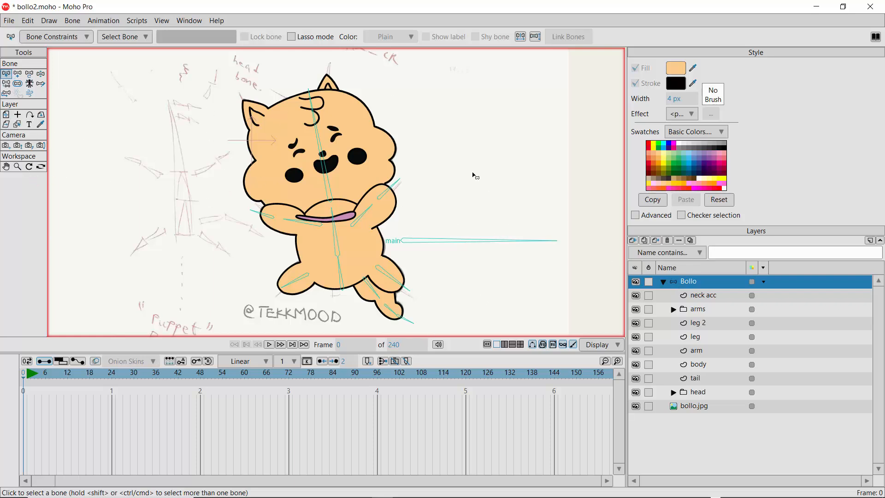
{"action": "left_click", "coordinate": [692, 382]}
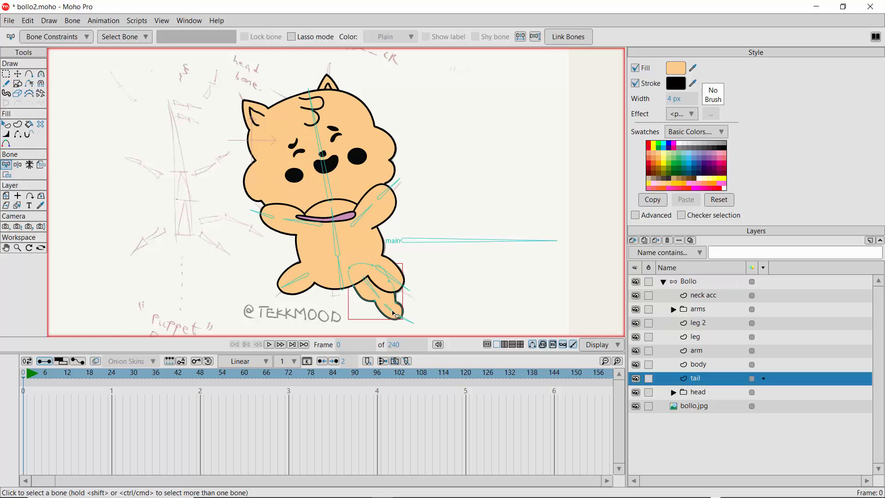
{"action": "left_click", "coordinate": [373, 289]}
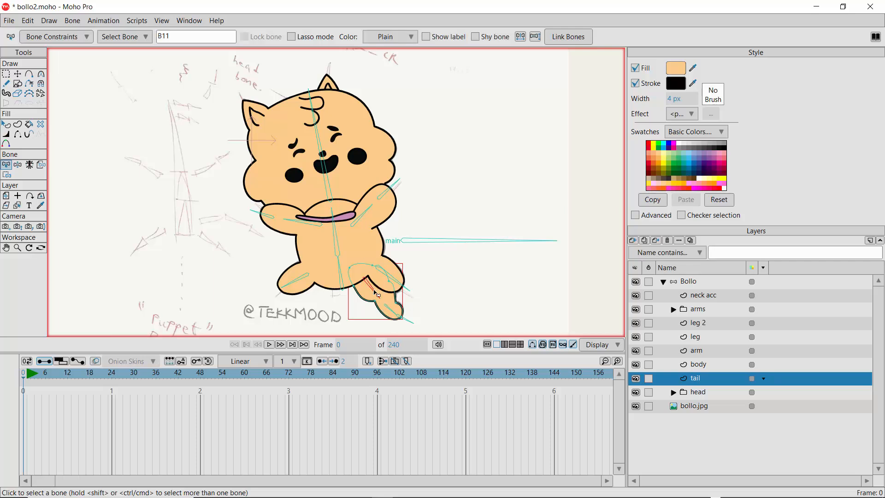
{"action": "left_click", "coordinate": [390, 309], "text": "shift"}
{"action": "left_click", "coordinate": [405, 320], "text": "shift"}
{"action": "key", "text": "ctrl+shift+f"}
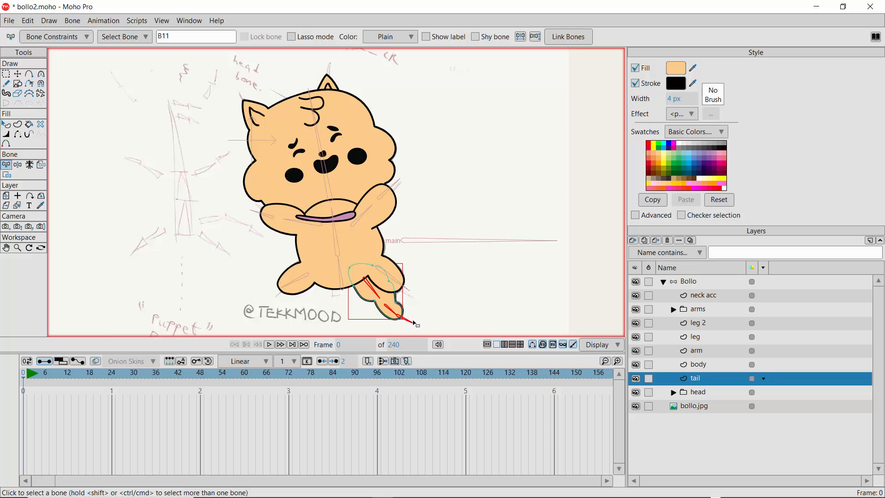
Step: Check which bones the leg, arm, body, neck acc, tail and head part layers are linked to
{"action": "left_click", "coordinate": [686, 367]}
{"action": "left_click", "coordinate": [686, 340]}
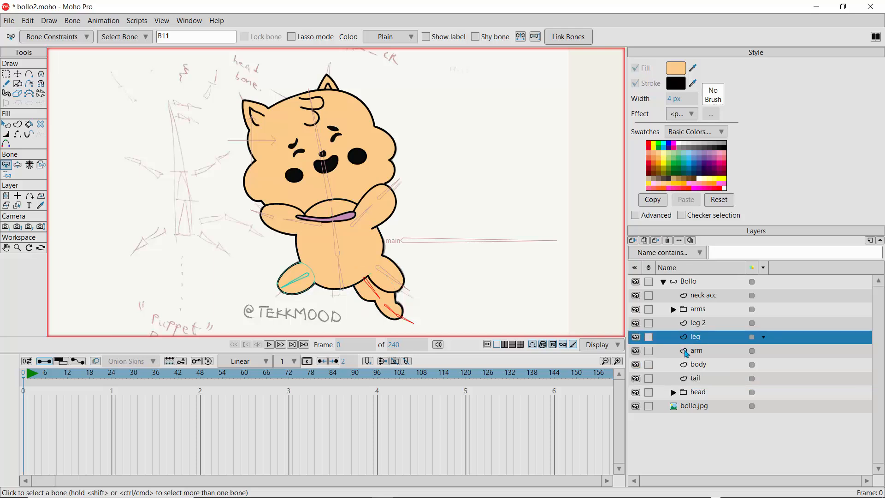
{"action": "left_click", "coordinate": [686, 352]}
{"action": "left_click", "coordinate": [689, 324]}
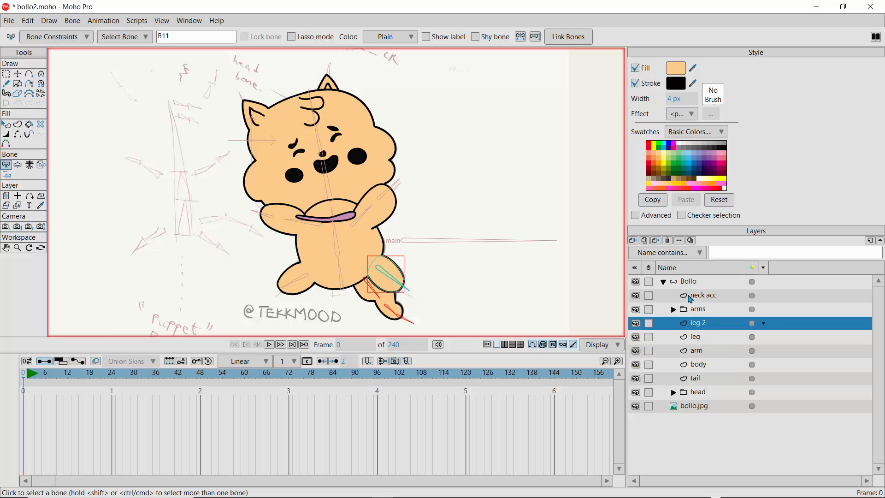
{"action": "left_click", "coordinate": [690, 301]}
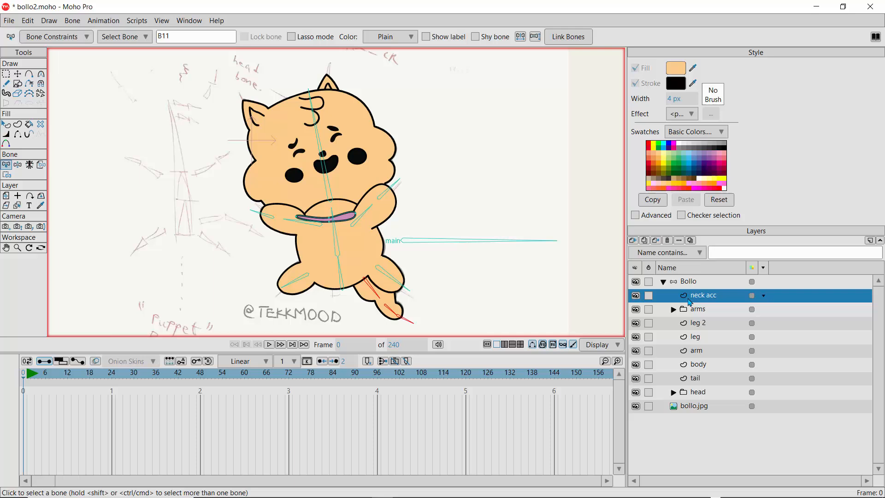
{"action": "left_click", "coordinate": [692, 382]}
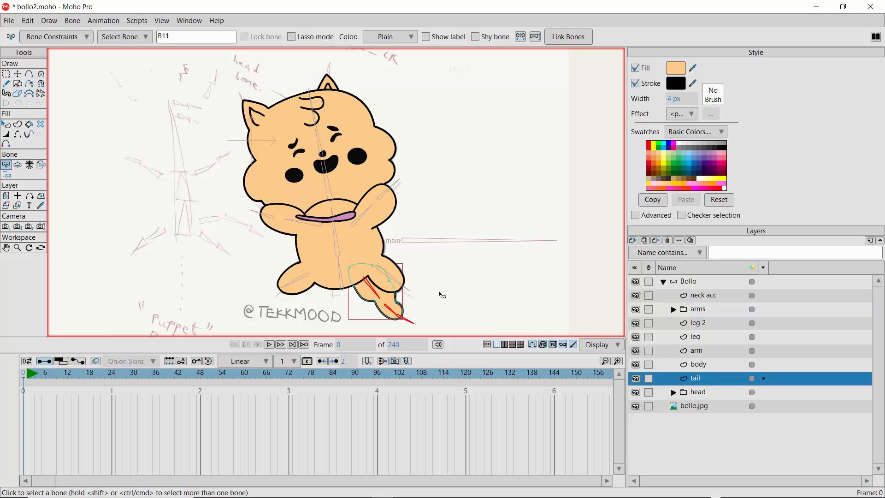
{"action": "left_click", "coordinate": [673, 392]}
{"action": "left_click", "coordinate": [700, 410]}
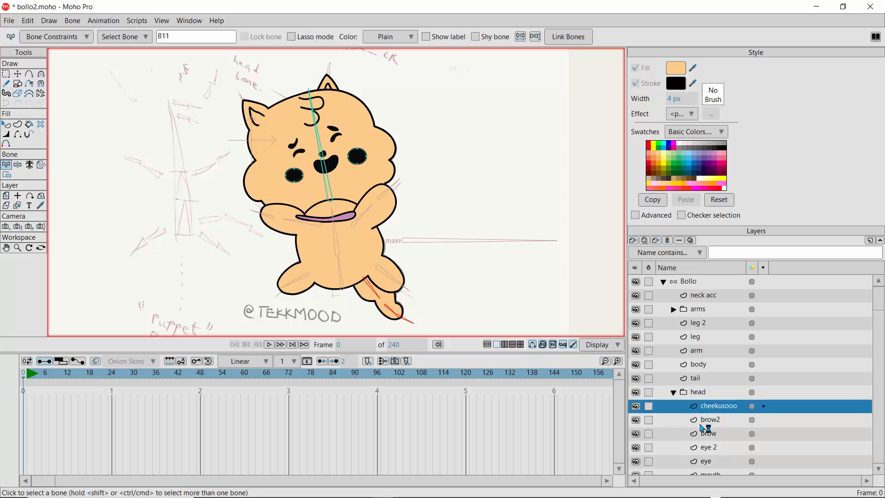
{"action": "left_click", "coordinate": [705, 421]}
{"action": "left_click", "coordinate": [707, 435]}
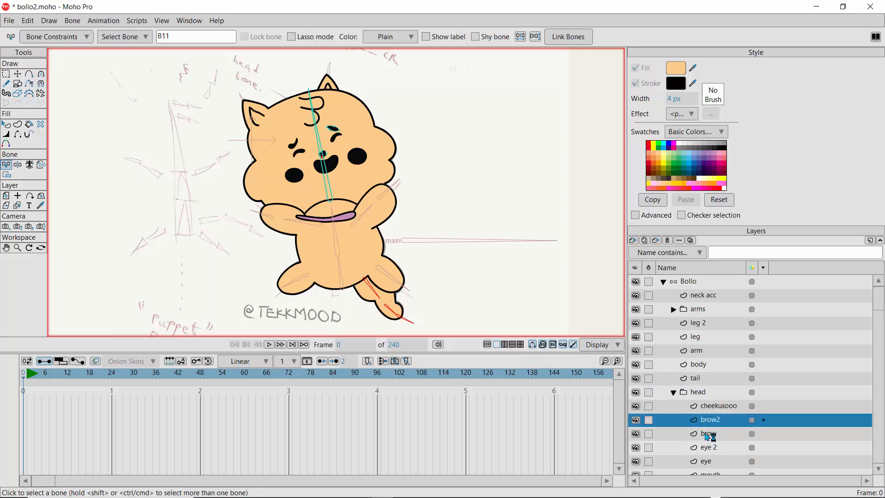
{"action": "left_click", "coordinate": [676, 396]}
{"action": "left_click", "coordinate": [674, 393]}
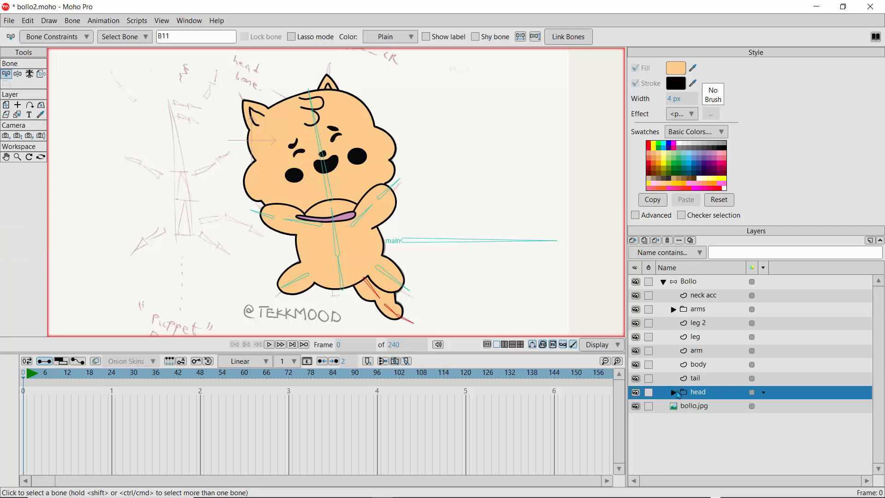
Step: Collapse the Bollo layer and test its head, arm, torso and hip bones with Manipulate Bones
{"action": "left_click", "coordinate": [676, 283]}
{"action": "left_click", "coordinate": [663, 282]}
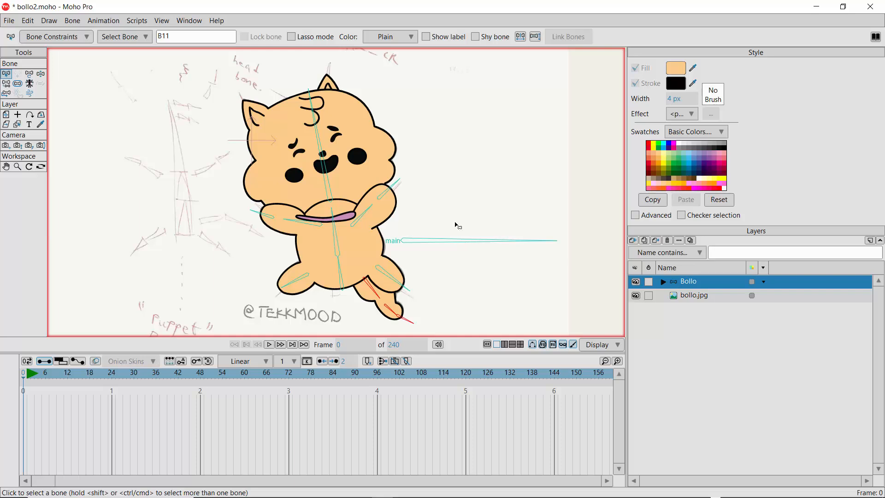
{"action": "left_click", "coordinate": [41, 75]}
{"action": "mouse_move", "coordinate": [319, 134]}
{"action": "left_mouse_down"}
{"action": "mouse_move", "coordinate": [333, 116]}
{"action": "mouse_move", "coordinate": [319, 120]}
{"action": "mouse_move", "coordinate": [320, 134]}
{"action": "mouse_move", "coordinate": [295, 141]}
{"action": "mouse_move", "coordinate": [308, 142]}
{"action": "left_mouse_up"}
{"action": "left_click_drag", "start_coordinate": [383, 195], "coordinate": [374, 214]}
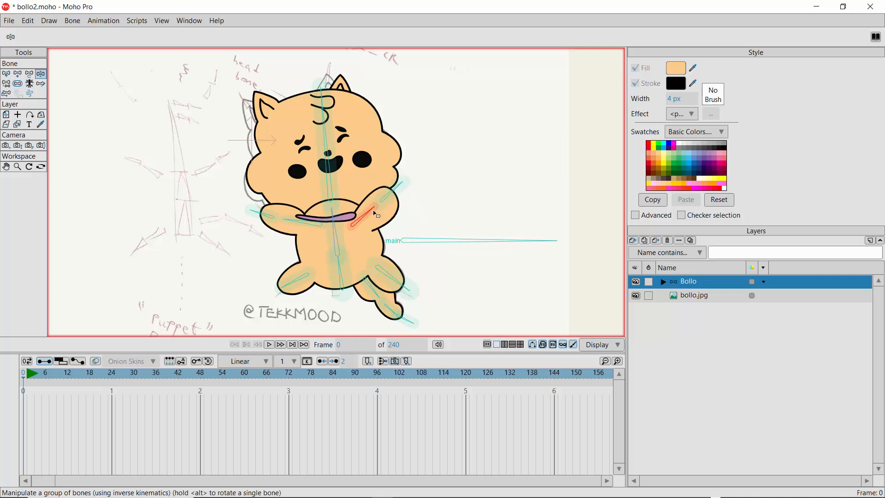
{"action": "left_click_drag", "start_coordinate": [293, 227], "coordinate": [331, 236]}
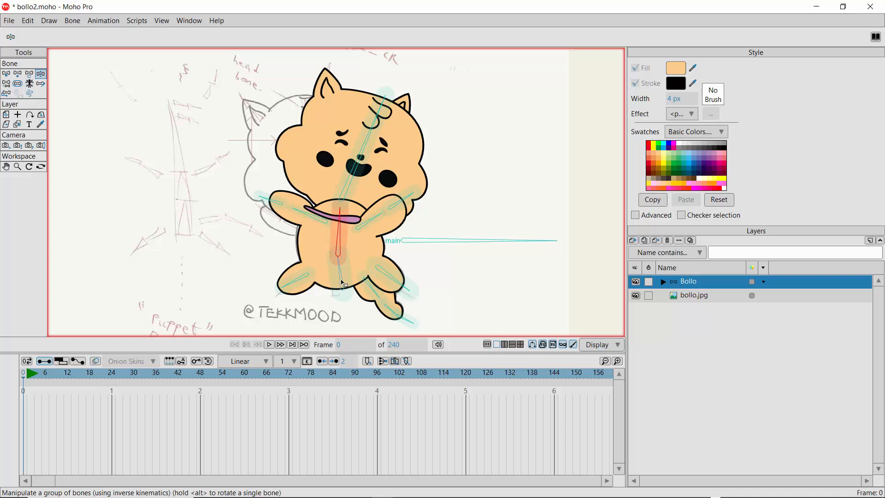
{"action": "left_click_drag", "start_coordinate": [345, 284], "coordinate": [328, 254]}
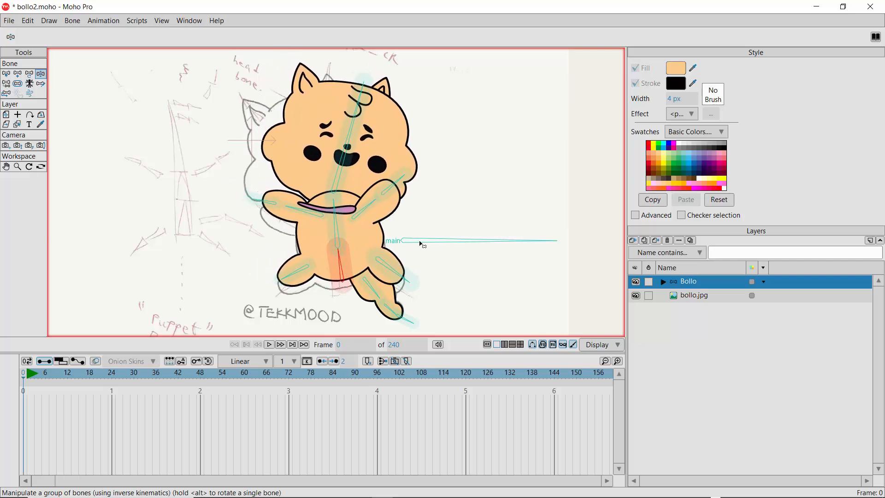
Step: Reparent the hip bone to the main bone and test the rig by moving the main bone
{"action": "left_click", "coordinate": [336, 262]}
{"action": "left_click", "coordinate": [6, 83]}
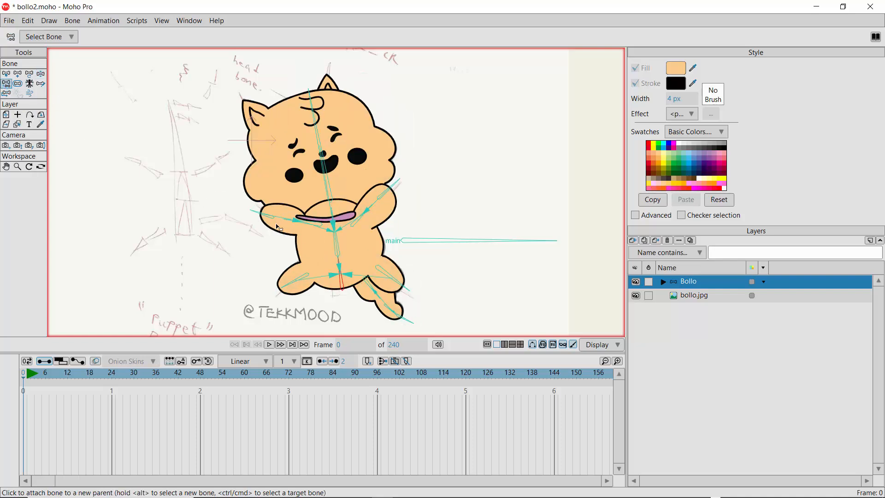
{"action": "left_click", "coordinate": [413, 242]}
{"action": "left_click", "coordinate": [41, 75]}
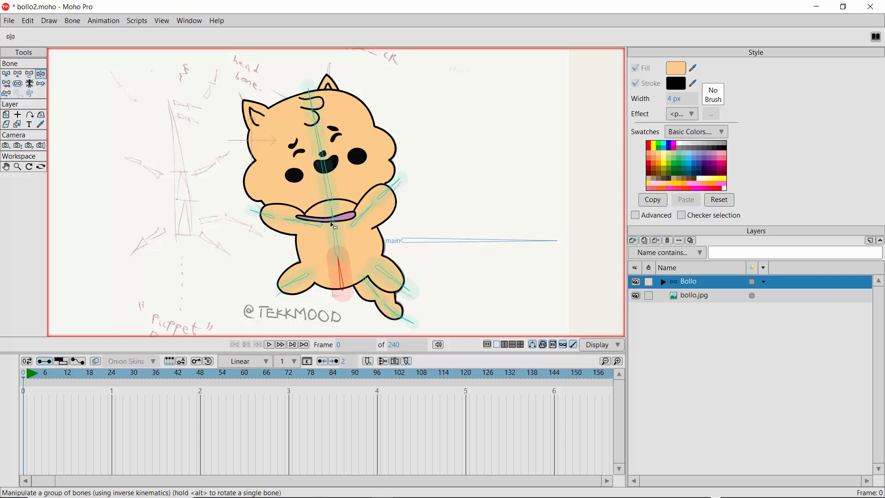
{"action": "mouse_move", "coordinate": [424, 242]}
{"action": "left_mouse_down"}
{"action": "mouse_move", "coordinate": [435, 224]}
{"action": "mouse_move", "coordinate": [475, 254]}
{"action": "mouse_move", "coordinate": [425, 227]}
{"action": "mouse_move", "coordinate": [335, 219]}
{"action": "mouse_move", "coordinate": [321, 198]}
{"action": "mouse_move", "coordinate": [400, 250]}
{"action": "mouse_move", "coordinate": [440, 240]}
{"action": "mouse_move", "coordinate": [425, 238]}
{"action": "left_mouse_up"}
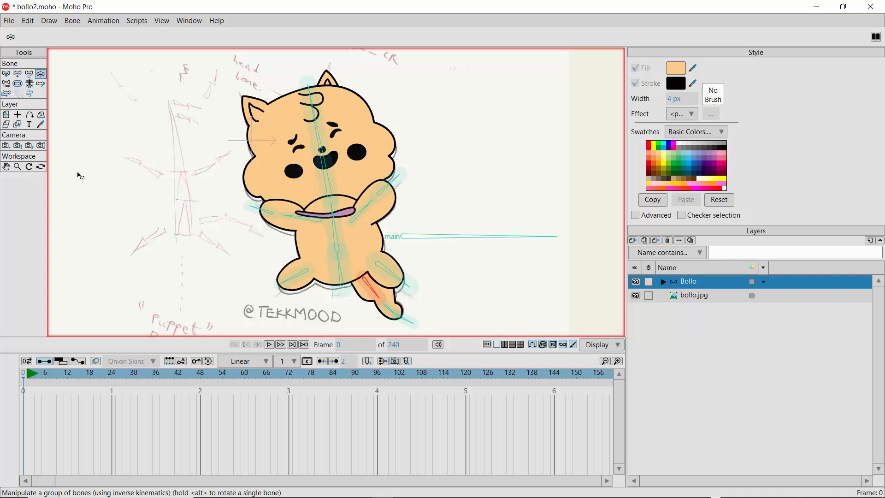
Step: Reparent the upper tail bone to the main bone and check the parent links of the two tail bones
{"action": "left_click", "coordinate": [6, 83]}
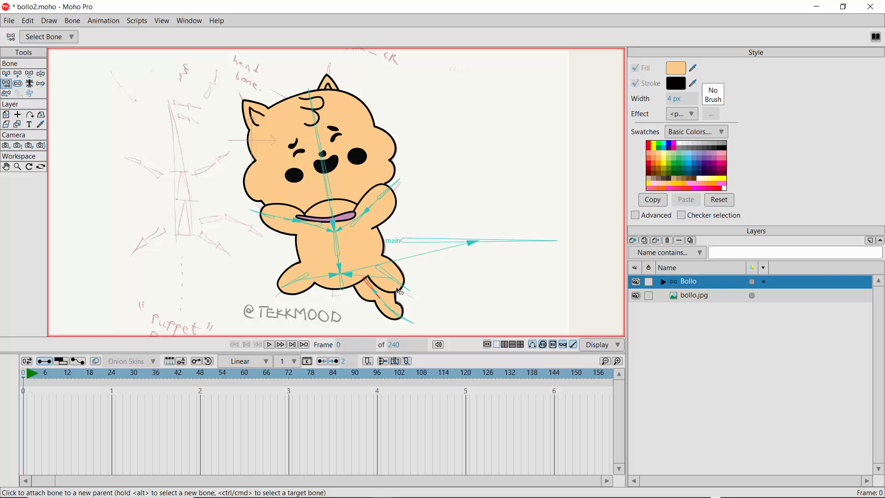
{"action": "left_click", "coordinate": [477, 244]}
{"action": "left_click", "coordinate": [6, 73]}
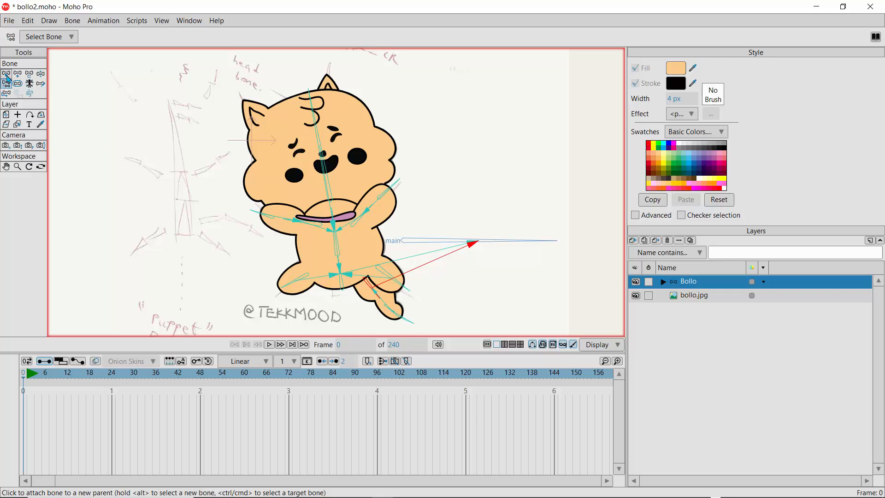
{"action": "left_click", "coordinate": [391, 312]}
{"action": "left_click", "coordinate": [375, 295]}
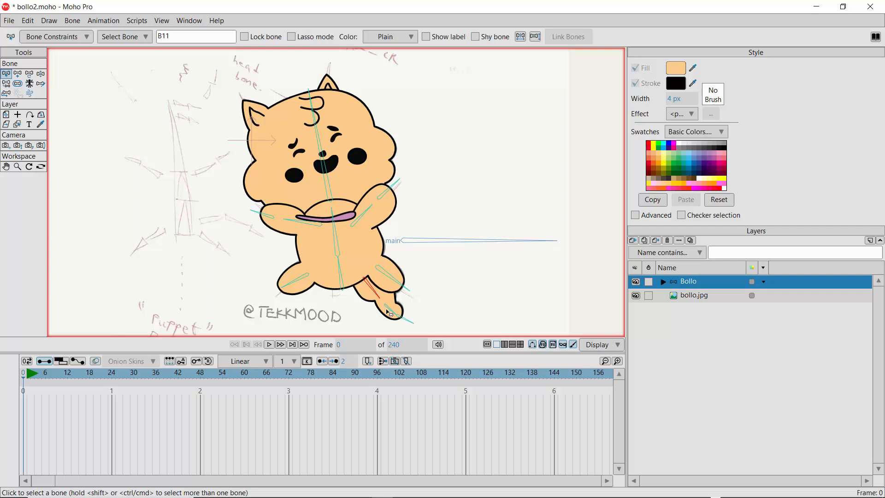
{"action": "left_click", "coordinate": [389, 312]}
{"action": "left_click", "coordinate": [381, 299]}
{"action": "left_click", "coordinate": [6, 84]}
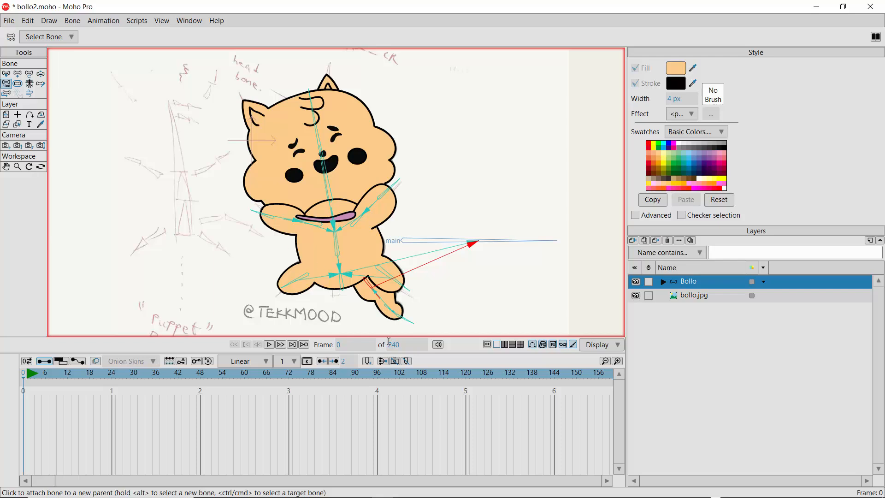
{"action": "left_click", "coordinate": [6, 73]}
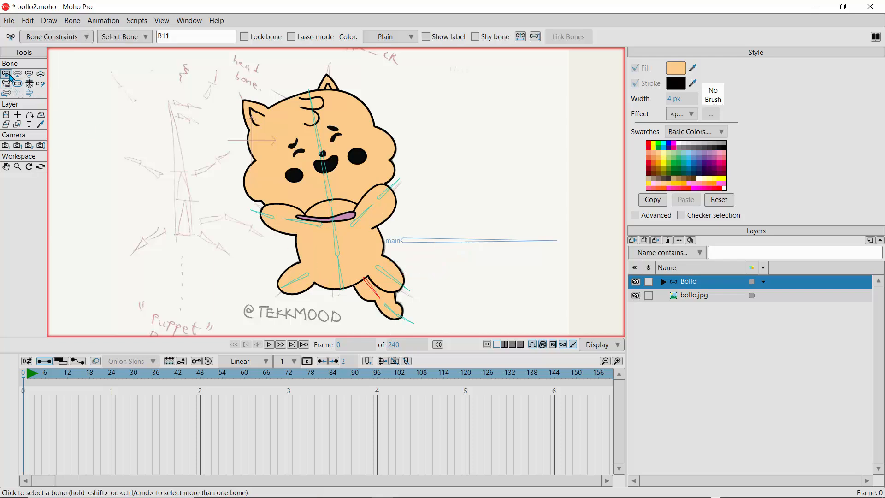
Step: Test the rig with Manipulate Bones by moving the main bone, the right-hand arm, the head and the torso
{"action": "left_click", "coordinate": [40, 75]}
{"action": "mouse_move", "coordinate": [400, 232]}
{"action": "left_mouse_down"}
{"action": "mouse_move", "coordinate": [406, 243]}
{"action": "mouse_move", "coordinate": [415, 221]}
{"action": "mouse_move", "coordinate": [442, 231]}
{"action": "mouse_move", "coordinate": [410, 244]}
{"action": "left_mouse_up"}
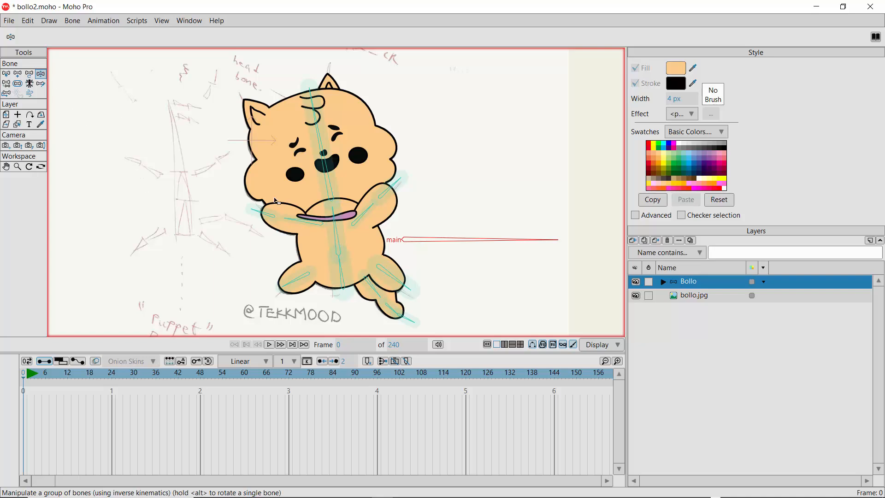
{"action": "mouse_move", "coordinate": [377, 202]}
{"action": "left_mouse_down"}
{"action": "mouse_move", "coordinate": [386, 195]}
{"action": "mouse_move", "coordinate": [374, 211]}
{"action": "left_mouse_up"}
{"action": "left_click_drag", "start_coordinate": [326, 164], "coordinate": [337, 165]}
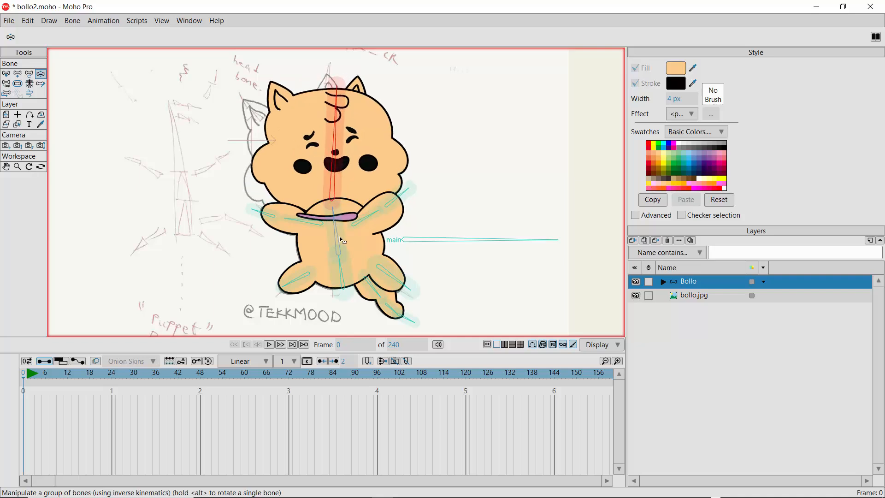
{"action": "left_click_drag", "start_coordinate": [341, 236], "coordinate": [338, 234]}
Step: Test the tail, leg, torso, both arm and head bones, and return the rig to its rest pose
{"action": "left_click_drag", "start_coordinate": [390, 275], "coordinate": [417, 287]}
{"action": "left_click_drag", "start_coordinate": [289, 279], "coordinate": [297, 285]}
{"action": "left_click_drag", "start_coordinate": [334, 239], "coordinate": [337, 238]}
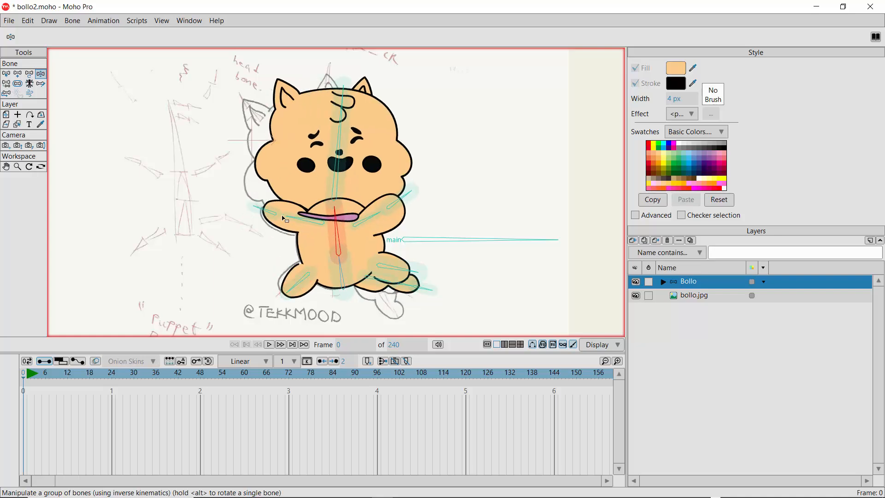
{"action": "left_click_drag", "start_coordinate": [273, 212], "coordinate": [304, 223]}
{"action": "left_click_drag", "start_coordinate": [302, 221], "coordinate": [309, 215]}
{"action": "left_click_drag", "start_coordinate": [372, 219], "coordinate": [363, 202]}
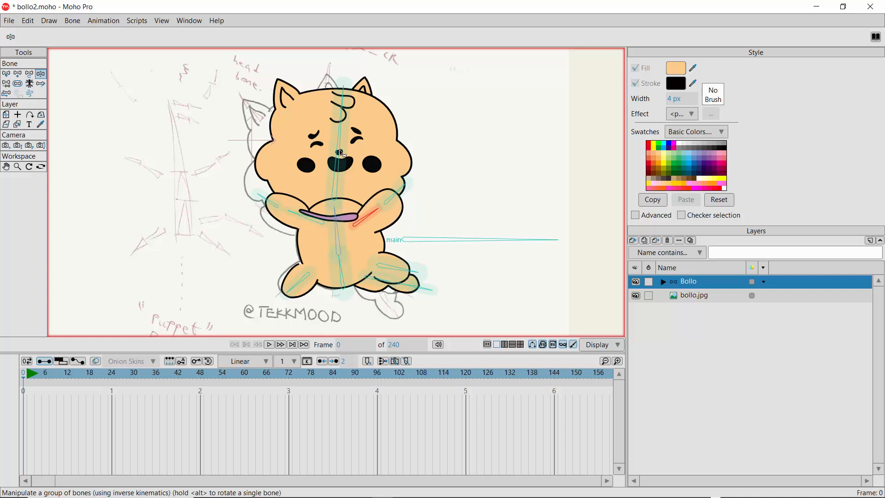
{"action": "left_click_drag", "start_coordinate": [340, 154], "coordinate": [342, 153]}
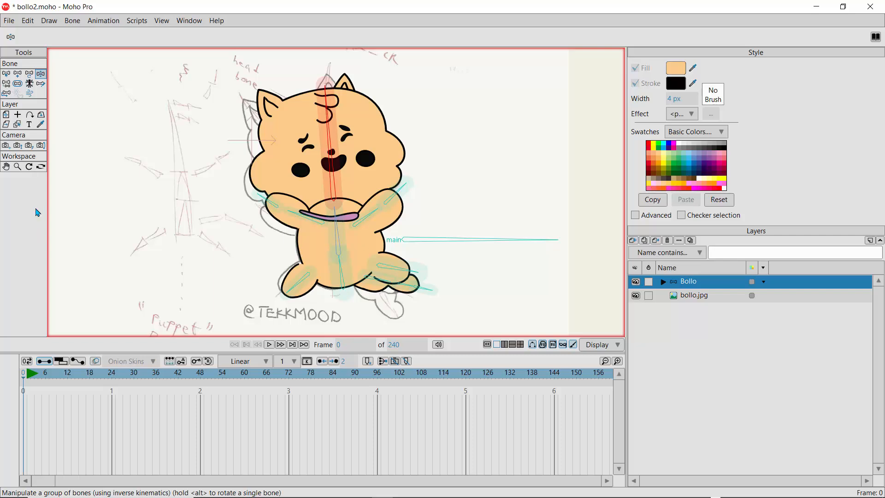
{"action": "mouse_move", "coordinate": [24, 377]}
{"action": "left_mouse_down"}
{"action": "mouse_move", "coordinate": [469, 376]}
{"action": "mouse_move", "coordinate": [23, 376]}
{"action": "left_mouse_up"}
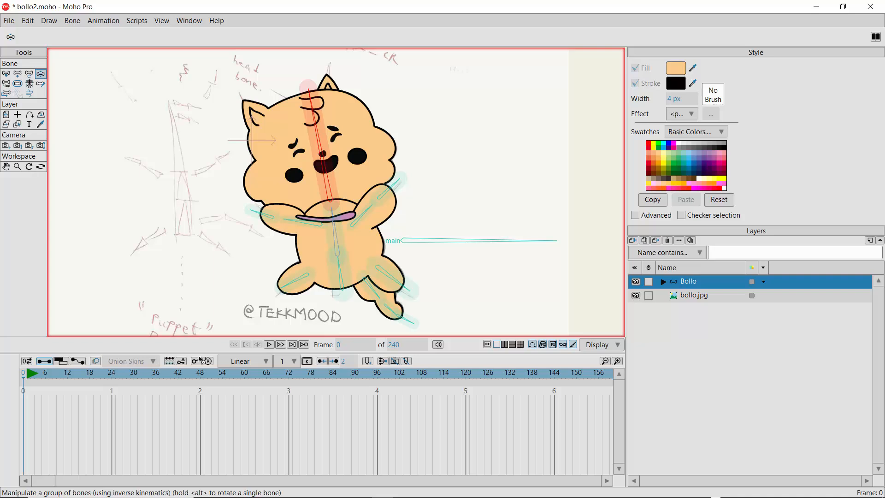
Step: Set the animation's end frame to 24 and adjust the timeline zoom so the frames are spaced wider
{"action": "left_click", "coordinate": [407, 345]}
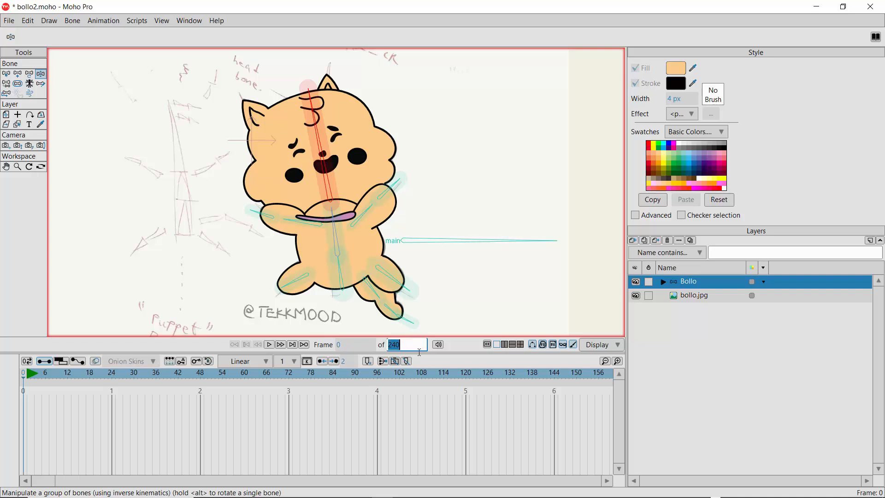
{"action": "type", "text": "24"}
{"action": "key", "text": "Return"}
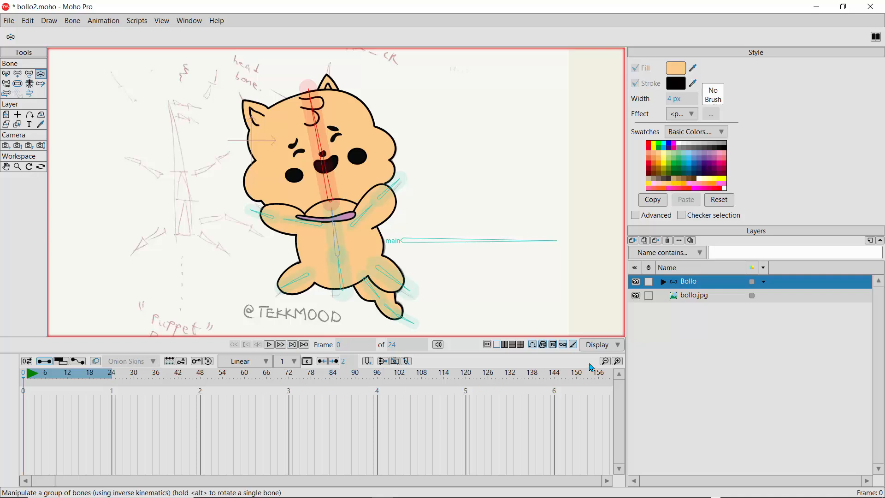
{"action": "left_click", "coordinate": [617, 363]}
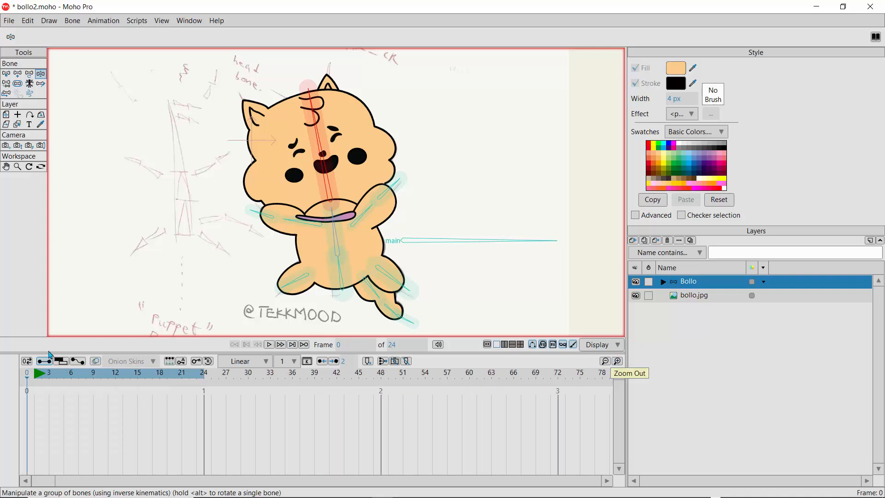
Step: Move to frame 4, select the left-hand upper arm bone and key a slightly lowered arm pose
{"action": "key", "text": "Right"}
{"action": "key", "text": "Right"}
{"action": "key", "text": "Right"}
{"action": "key", "text": "Right"}
{"action": "key", "text": "Right"}
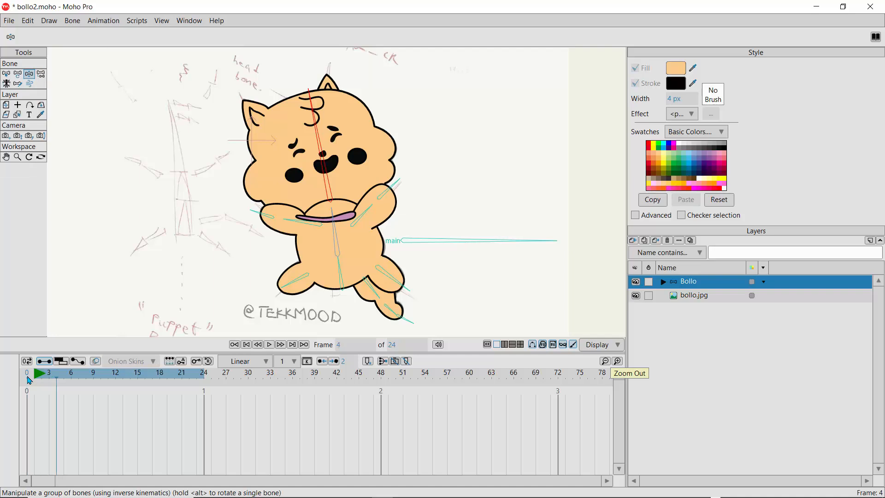
{"action": "key", "text": "Left"}
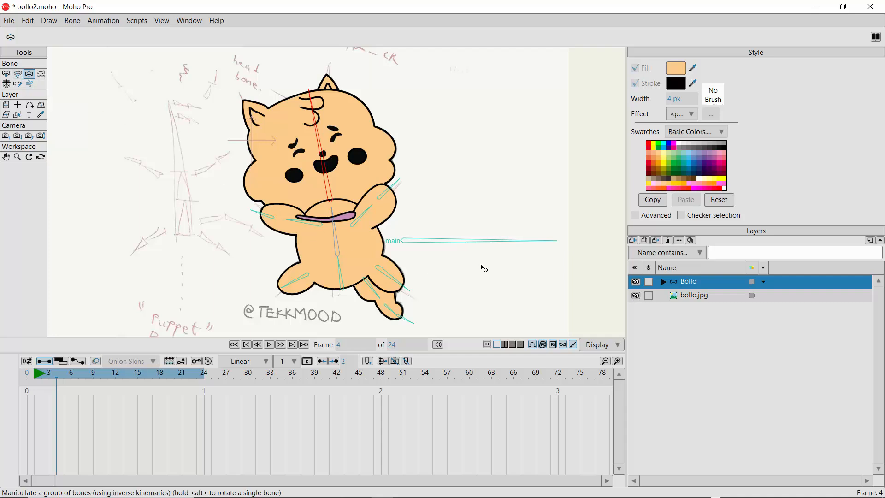
{"action": "left_click", "coordinate": [7, 74]}
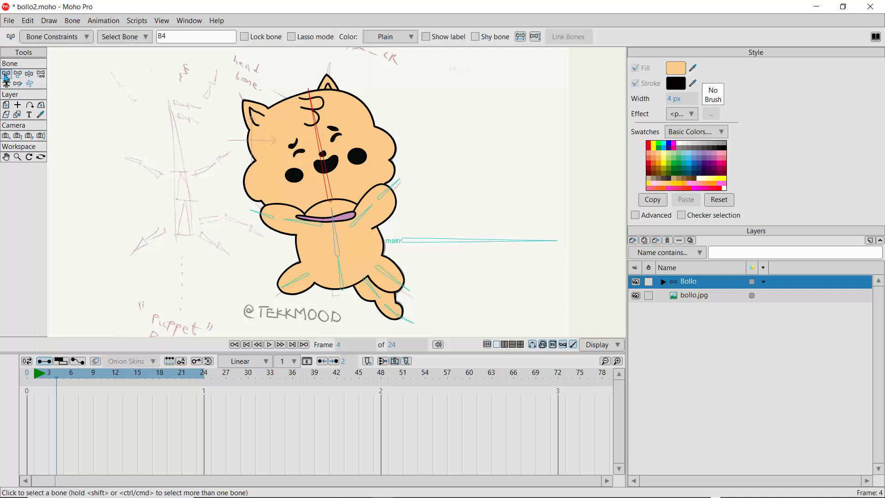
{"action": "left_click", "coordinate": [307, 226]}
{"action": "left_click", "coordinate": [29, 75]}
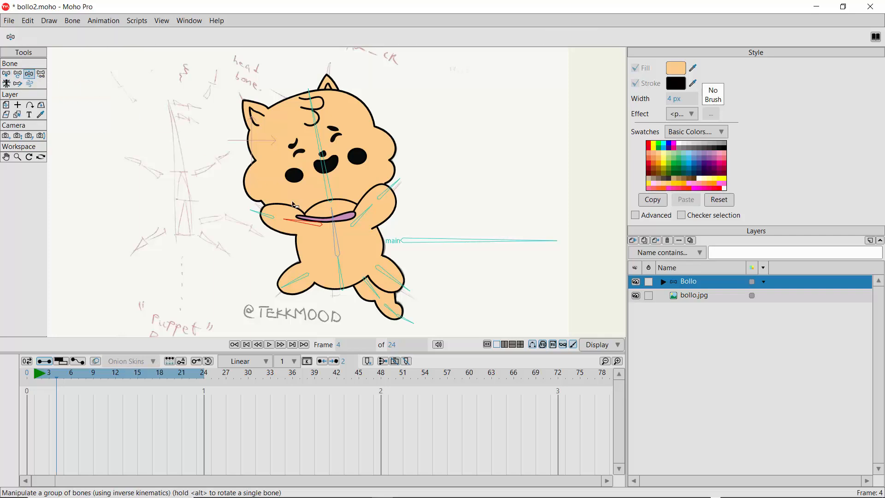
{"action": "left_click_drag", "start_coordinate": [292, 223], "coordinate": [300, 229]}
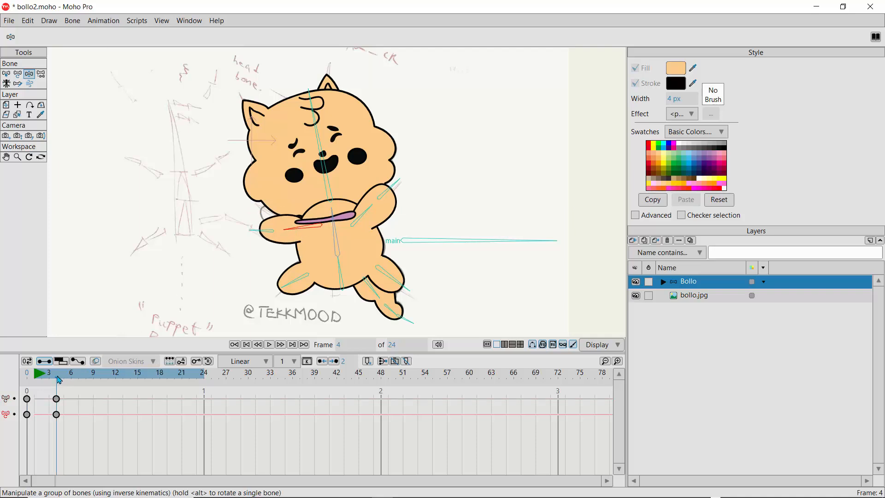
Step: Key a lowered pose for the right-hand arm at frame 4 with Manipulate Bones
{"action": "key", "text": "ctrl+Right"}
{"action": "key", "text": "ctrl+Right"}
{"action": "key", "text": "ctrl+Left"}
{"action": "key", "text": "ctrl+Left"}
{"action": "mouse_move", "coordinate": [370, 208]}
{"action": "left_mouse_down"}
{"action": "mouse_move", "coordinate": [376, 219]}
{"action": "mouse_move", "coordinate": [371, 208]}
{"action": "left_mouse_up"}
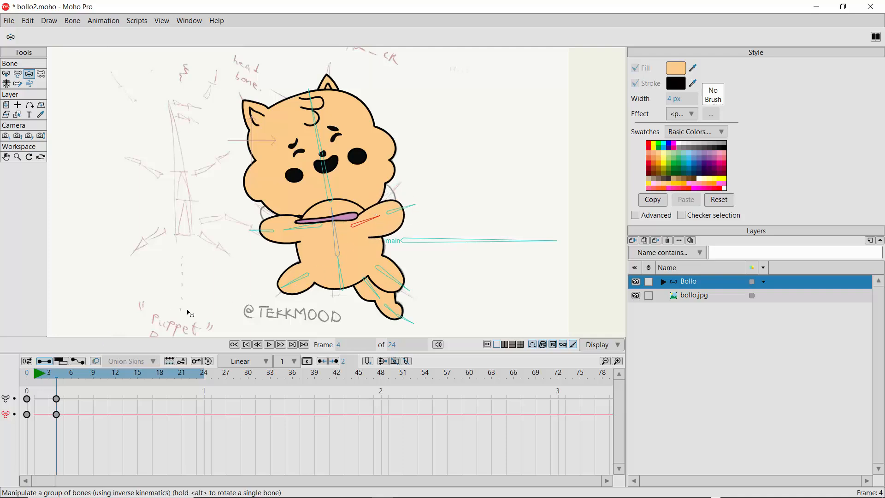
Step: Move to frame 7 and key both arms rotated back up
{"action": "key", "text": "ctrl+Right"}
{"action": "key", "text": "ctrl+Right"}
{"action": "key", "text": "ctrl+Right"}
{"action": "left_click_drag", "start_coordinate": [295, 228], "coordinate": [364, 208]}
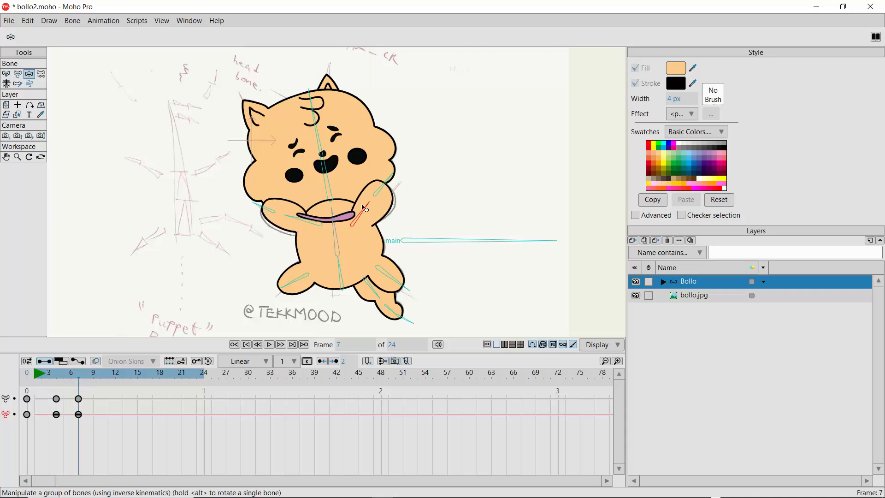
Step: Scrub back and forth through the first frames to examine the arm movement
{"action": "scroll", "coordinate": [75, 373], "scroll_direction": "up", "scroll_amount": 3}
{"action": "scroll", "coordinate": [75, 373], "scroll_direction": "down", "scroll_amount": 3}
{"action": "scroll", "coordinate": [75, 374], "scroll_direction": "up", "scroll_amount": 4}
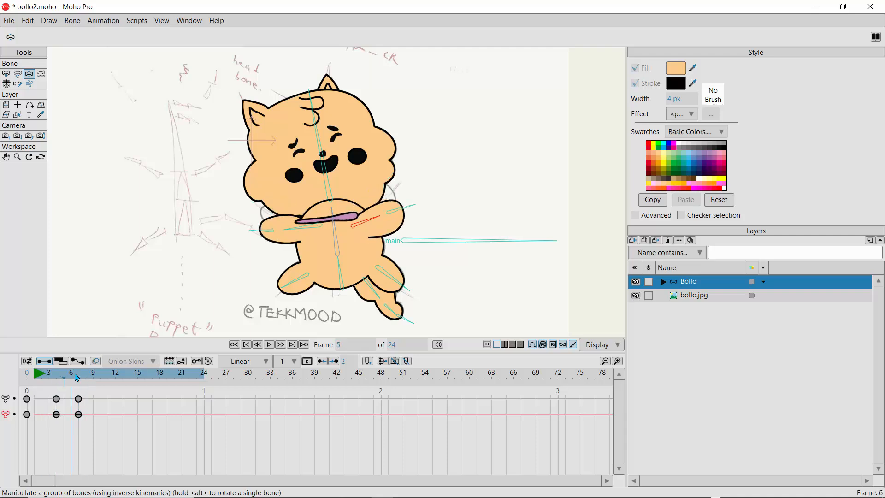
{"action": "scroll", "coordinate": [75, 374], "scroll_direction": "down", "scroll_amount": 5}
{"action": "scroll", "coordinate": [75, 377], "scroll_direction": "up", "scroll_amount": 5}
{"action": "scroll", "coordinate": [75, 377], "scroll_direction": "down", "scroll_amount": 4}
{"action": "scroll", "coordinate": [75, 377], "scroll_direction": "up", "scroll_amount": 4}
{"action": "scroll", "coordinate": [75, 377], "scroll_direction": "down", "scroll_amount": 4}
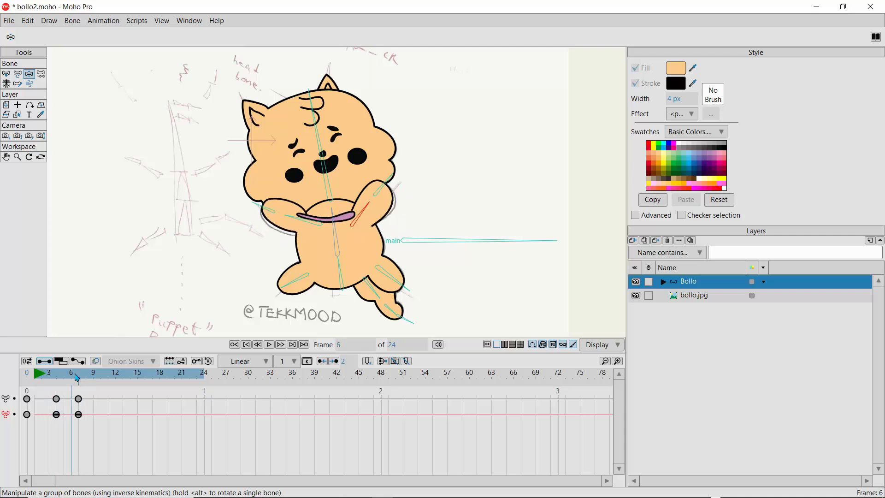
{"action": "scroll", "coordinate": [75, 377], "scroll_direction": "up", "scroll_amount": 3}
{"action": "scroll", "coordinate": [77, 378], "scroll_direction": "up", "scroll_amount": 2}
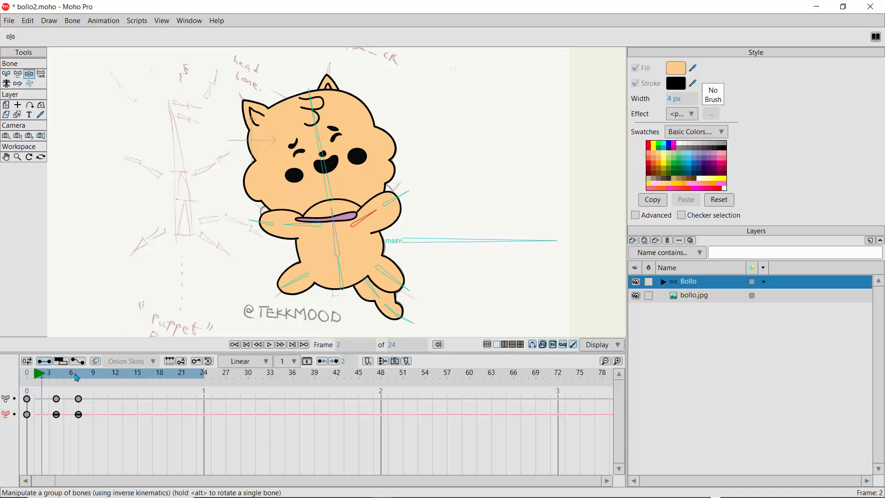
{"action": "scroll", "coordinate": [77, 378], "scroll_direction": "down", "scroll_amount": 4}
{"action": "scroll", "coordinate": [77, 378], "scroll_direction": "up", "scroll_amount": 1}
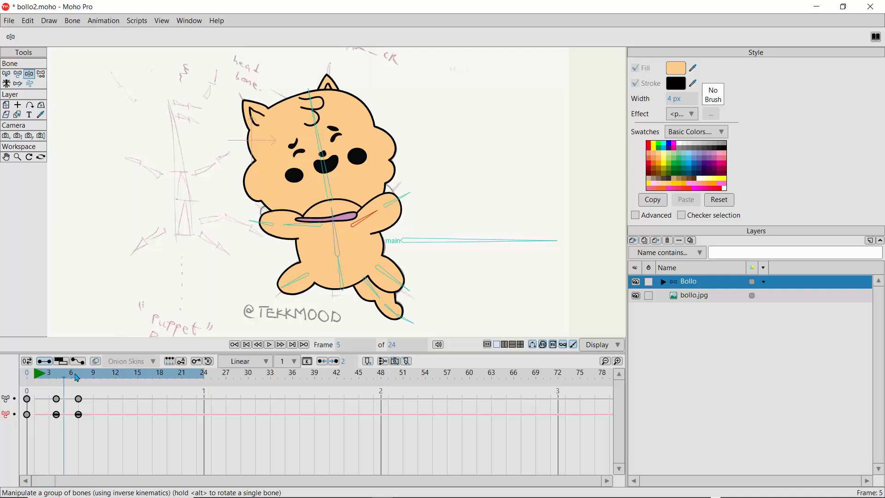
{"action": "scroll", "coordinate": [76, 378], "scroll_direction": "down", "scroll_amount": 1}
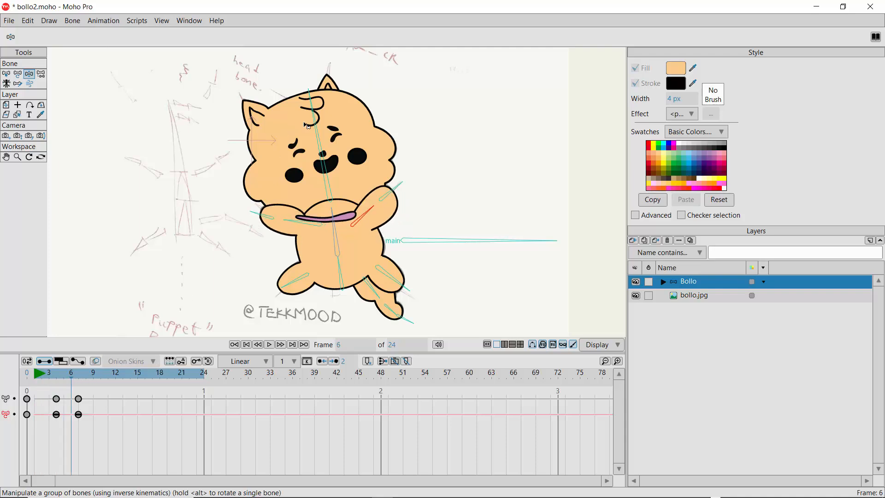
Step: Key the head tilted to the left at frame 6 and rotated over to the right at frame 11
{"action": "left_click_drag", "start_coordinate": [320, 126], "coordinate": [288, 137]}
{"action": "scroll", "coordinate": [73, 381], "scroll_direction": "down", "scroll_amount": 5}
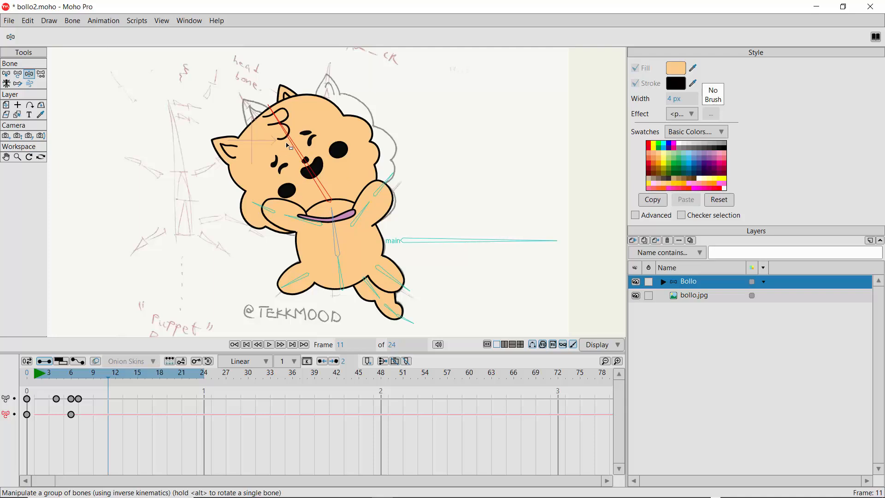
{"action": "left_click_drag", "start_coordinate": [294, 144], "coordinate": [341, 133]}
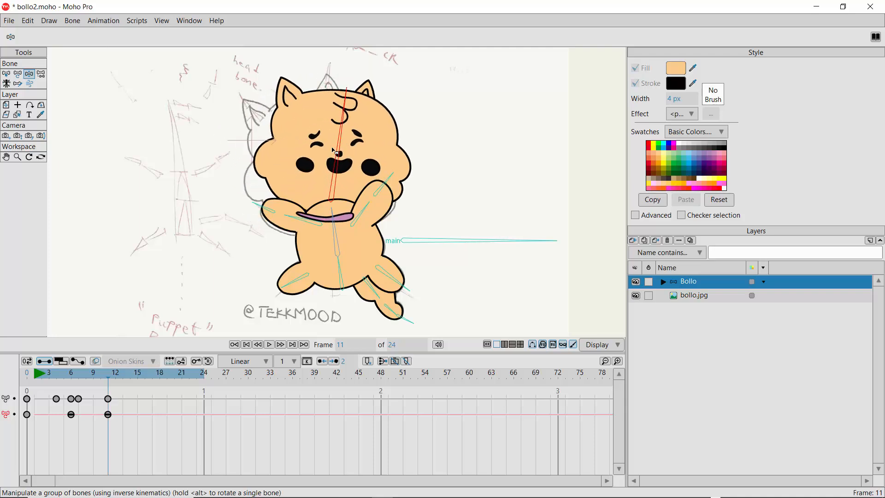
Step: Scrub back and forth across the head keyframes to examine the head and arm movement
{"action": "scroll", "coordinate": [107, 380], "scroll_direction": "up", "scroll_amount": 4}
{"action": "scroll", "coordinate": [110, 378], "scroll_direction": "down", "scroll_amount": 3}
{"action": "scroll", "coordinate": [109, 377], "scroll_direction": "up", "scroll_amount": 4}
{"action": "scroll", "coordinate": [108, 377], "scroll_direction": "down", "scroll_amount": 7}
{"action": "scroll", "coordinate": [109, 377], "scroll_direction": "up", "scroll_amount": 7}
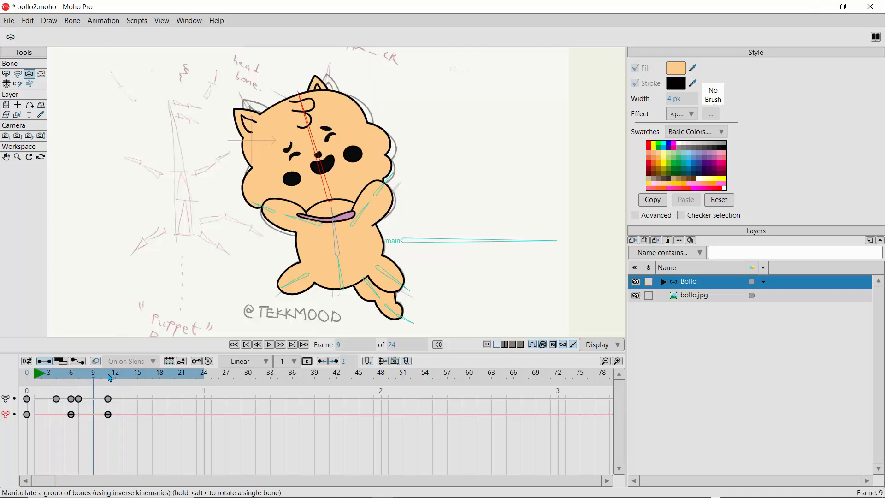
{"action": "scroll", "coordinate": [109, 377], "scroll_direction": "down", "scroll_amount": 4}
{"action": "scroll", "coordinate": [108, 373], "scroll_direction": "down", "scroll_amount": 4}
{"action": "scroll", "coordinate": [107, 373], "scroll_direction": "up", "scroll_amount": 8}
{"action": "scroll", "coordinate": [108, 374], "scroll_direction": "down", "scroll_amount": 7}
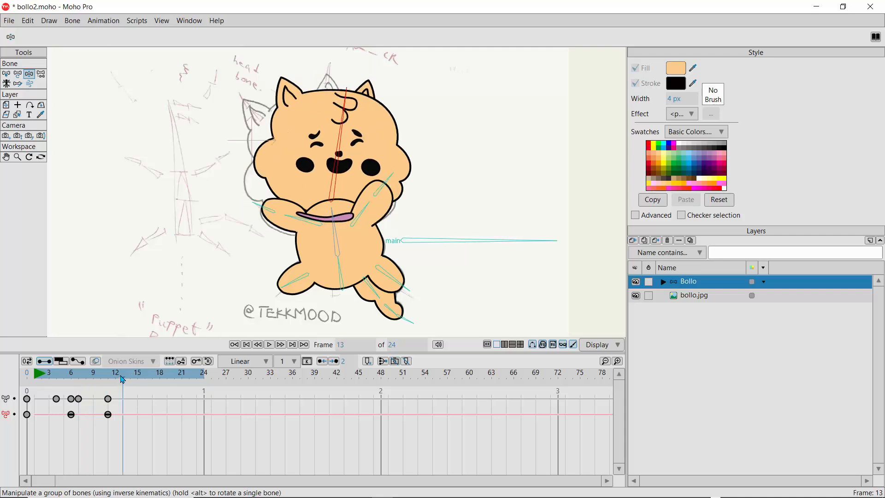
Step: Key the tail hanging straight down at frame 9 and swung back out to the right at frame 12
{"action": "left_click_drag", "start_coordinate": [123, 380], "coordinate": [95, 379]}
{"action": "left_click_drag", "start_coordinate": [375, 292], "coordinate": [375, 326]}
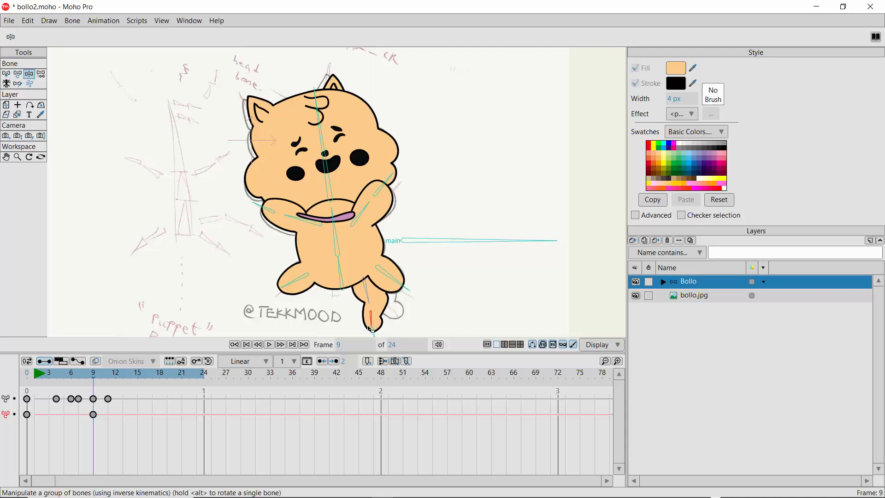
{"action": "scroll", "coordinate": [96, 379], "scroll_direction": "down", "scroll_amount": 2}
{"action": "scroll", "coordinate": [95, 379], "scroll_direction": "down", "scroll_amount": 1}
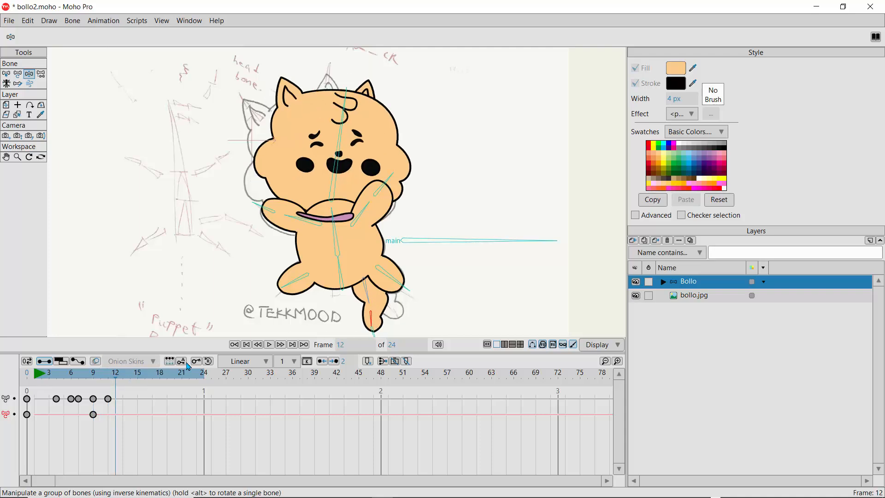
{"action": "left_click_drag", "start_coordinate": [368, 298], "coordinate": [402, 315]}
Step: Key the tail swung upward at frame 15 and lowered again at frame 19, and scrub through the tail movement
{"action": "left_click_drag", "start_coordinate": [118, 385], "coordinate": [145, 381]}
{"action": "left_click_drag", "start_coordinate": [371, 295], "coordinate": [408, 283]}
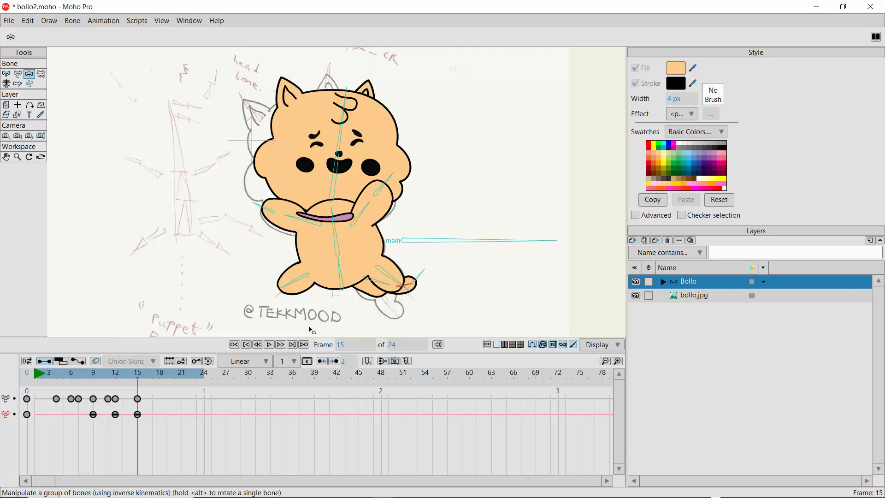
{"action": "left_click_drag", "start_coordinate": [142, 379], "coordinate": [175, 377]}
{"action": "left_click_drag", "start_coordinate": [387, 288], "coordinate": [379, 304]}
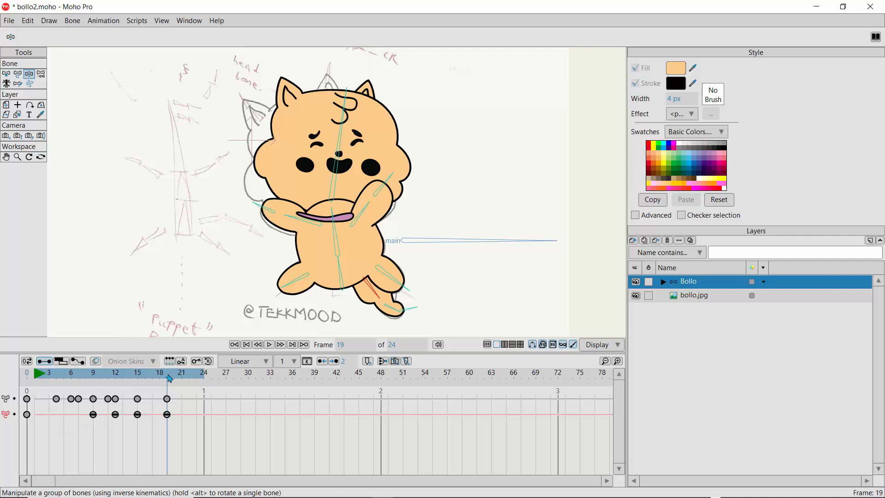
{"action": "left_click_drag", "start_coordinate": [166, 375], "coordinate": [130, 375]}
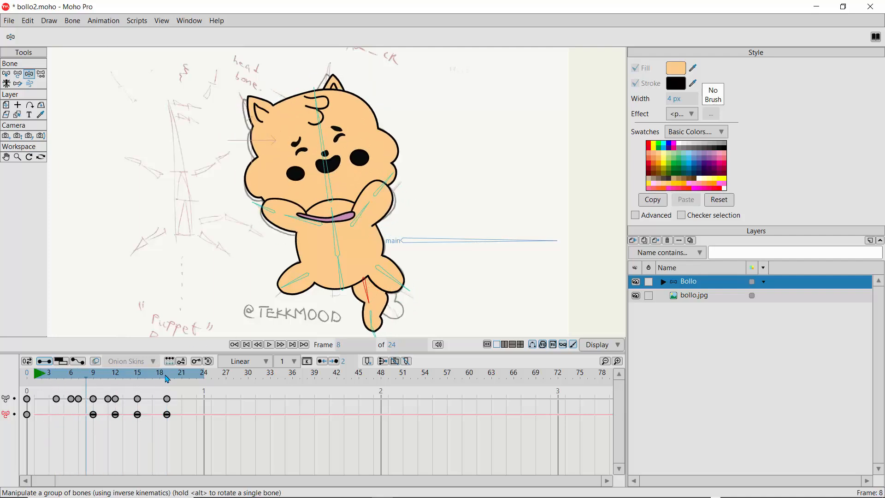
Step: Step back and forth through the middle frames to examine how the head and tail move together
{"action": "key", "text": "Right"}
{"action": "key", "text": "Right"}
{"action": "key", "text": "Left"}
{"action": "key", "text": "Left"}
{"action": "key", "text": "Left"}
{"action": "key", "text": "Left"}
{"action": "key", "text": "Left"}
{"action": "key", "text": "Left"}
{"action": "key", "text": "Right"}
{"action": "key", "text": "Right"}
{"action": "key", "text": "Right"}
{"action": "key", "text": "Right"}
{"action": "key", "text": "Right"}
{"action": "key", "text": "Right"}
{"action": "key", "text": "Left"}
{"action": "key", "text": "Left"}
{"action": "key", "text": "Left"}
{"action": "key", "text": "Left"}
{"action": "key", "text": "Left"}
{"action": "key", "text": "Left"}
{"action": "key", "text": "Right"}
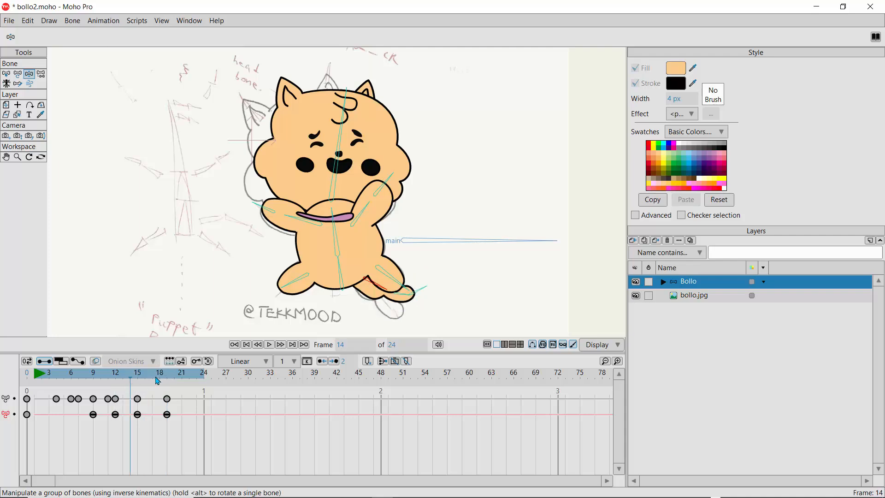
Step: Key both legs raised outward at frame 14 and lowered again at frame 17
{"action": "left_click_drag", "start_coordinate": [296, 284], "coordinate": [295, 276]}
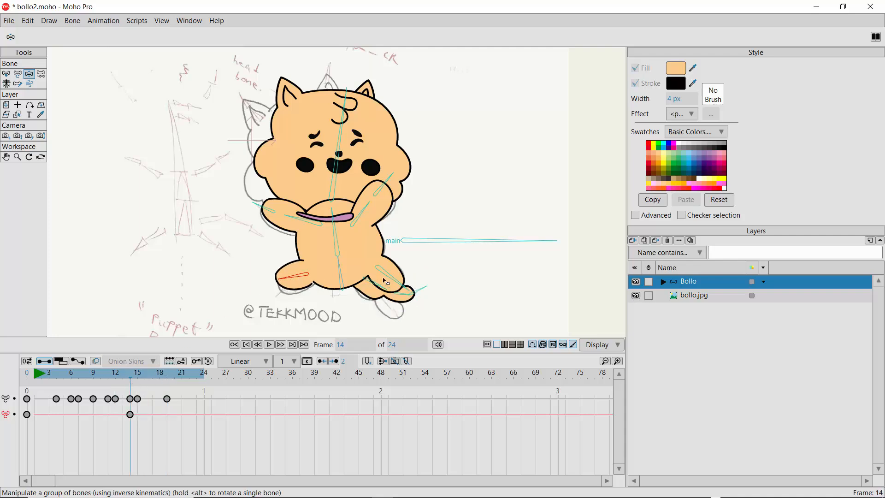
{"action": "left_click_drag", "start_coordinate": [387, 281], "coordinate": [392, 278]}
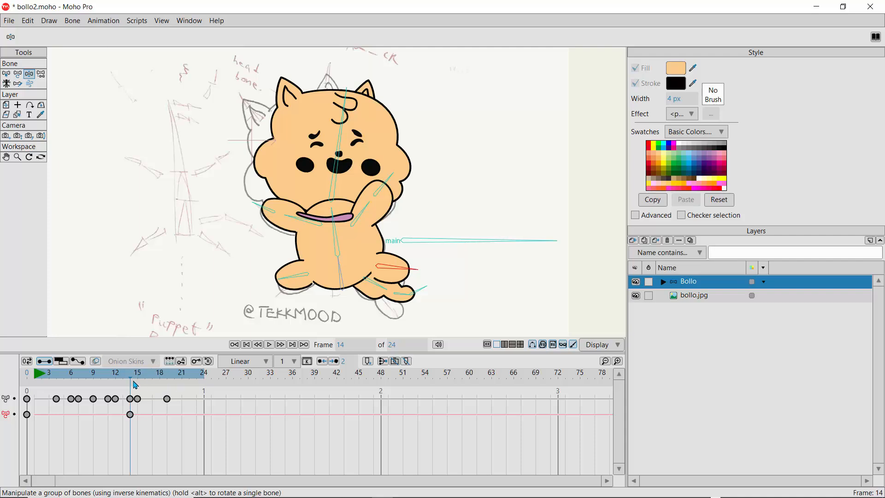
{"action": "key", "text": "Right"}
{"action": "key", "text": "Right"}
{"action": "key", "text": "Right"}
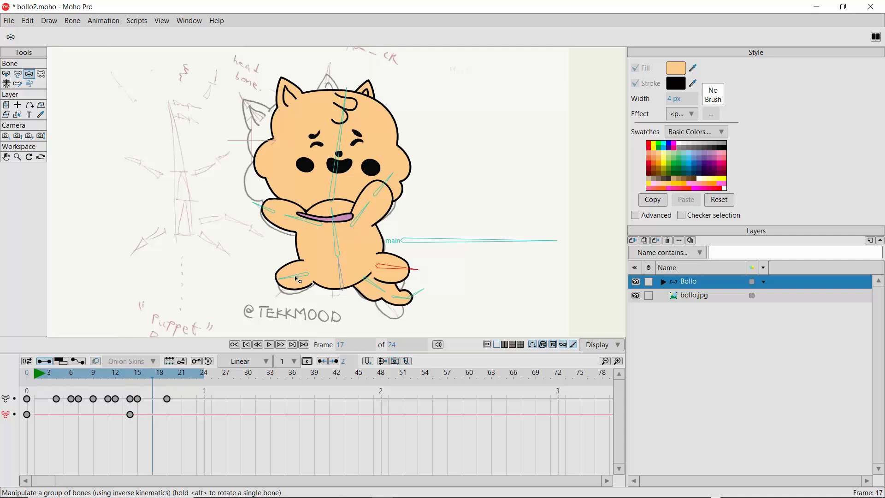
{"action": "left_click_drag", "start_coordinate": [296, 280], "coordinate": [301, 290]}
{"action": "left_click_drag", "start_coordinate": [391, 269], "coordinate": [382, 278]}
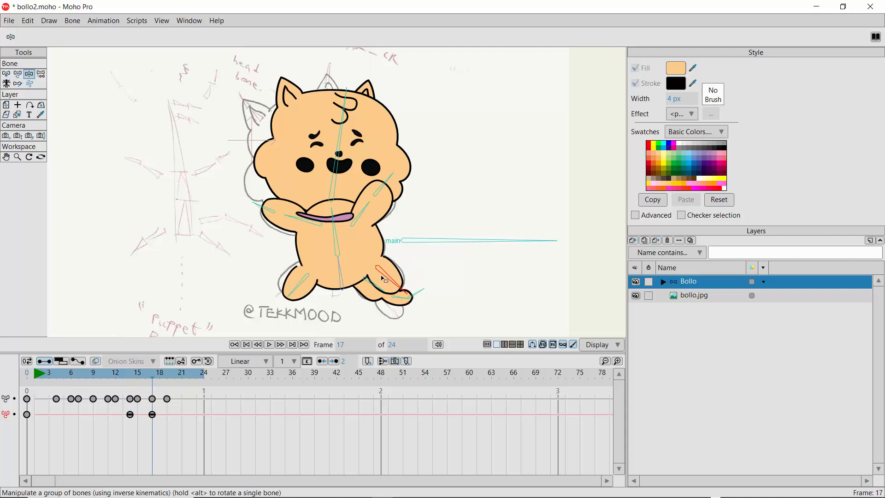
Step: Key both legs raised outward again at frame 21
{"action": "key", "text": "Right"}
{"action": "key", "text": "Right"}
{"action": "key", "text": "Right"}
{"action": "key", "text": "Right"}
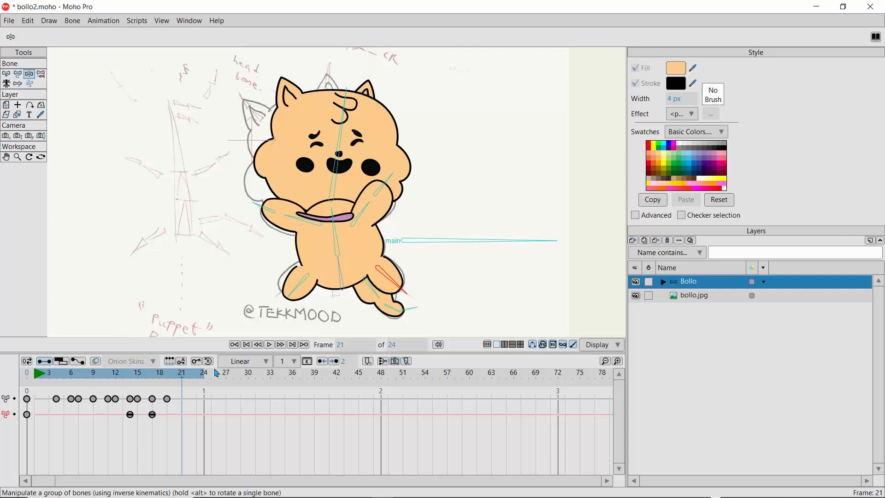
{"action": "left_click_drag", "start_coordinate": [306, 287], "coordinate": [281, 281]}
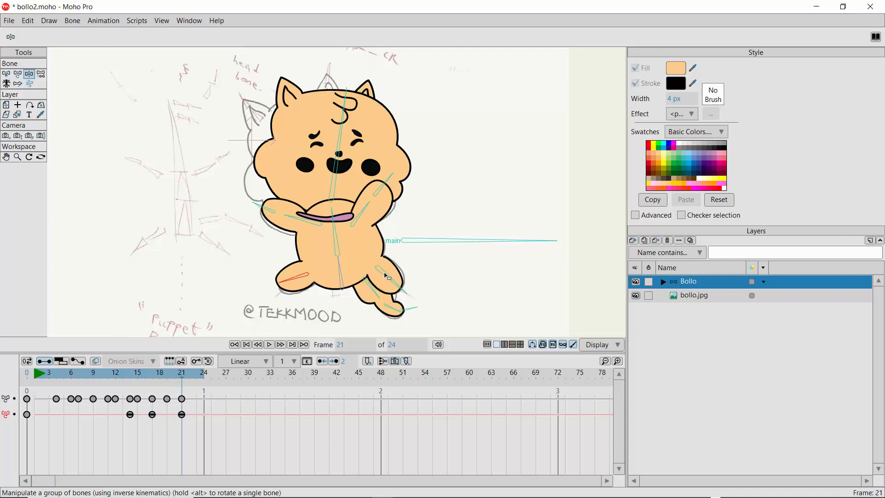
{"action": "left_click_drag", "start_coordinate": [388, 277], "coordinate": [393, 274]}
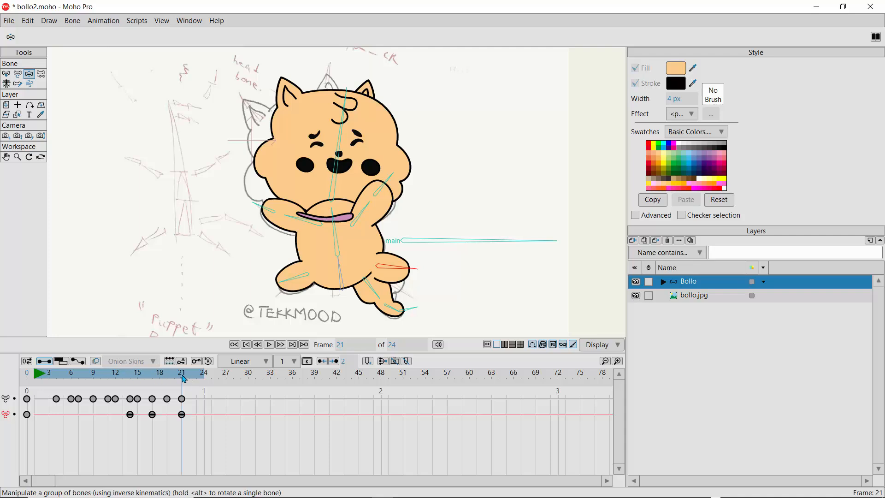
Step: Scrub back and forth through the timeline up to frame 24 to examine the leg movement
{"action": "key", "text": "Right"}
{"action": "key", "text": "Right"}
{"action": "key", "text": "Left"}
{"action": "key", "text": "Left"}
{"action": "key", "text": "Left"}
{"action": "key", "text": "Right"}
{"action": "key", "text": "Right"}
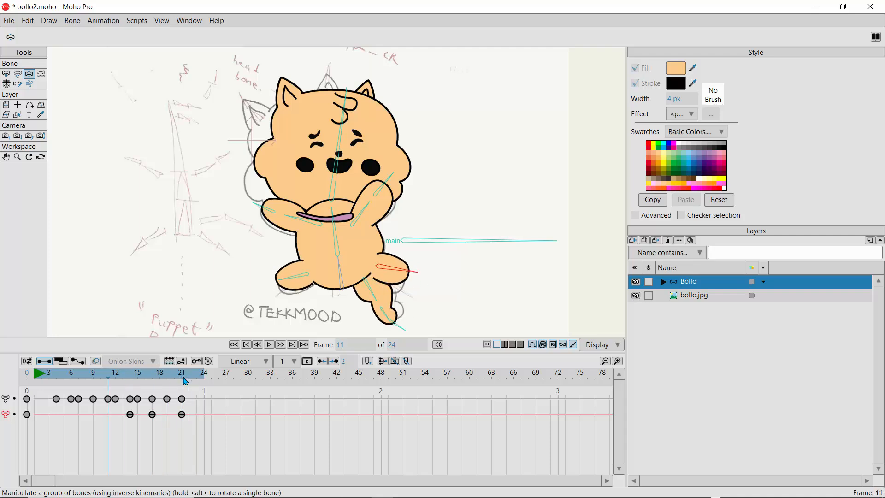
{"action": "key", "text": "Left"}
{"action": "key", "text": "Left"}
{"action": "key", "text": "Left"}
{"action": "key", "text": "Right"}
{"action": "key", "text": "Right"}
{"action": "key", "text": "Right"}
{"action": "key", "text": "Right"}
{"action": "key", "text": "Right"}
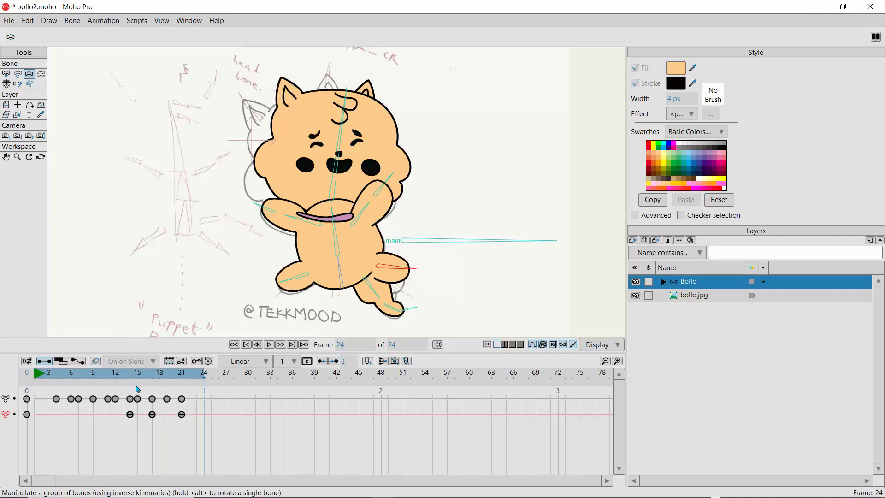
Step: Copy the frame 0 keyframes to frame 24 and set the interpolation of all keyframes to Smooth
{"action": "left_click_drag", "start_coordinate": [36, 392], "coordinate": [25, 431]}
{"action": "key", "text": "ctrl+v"}
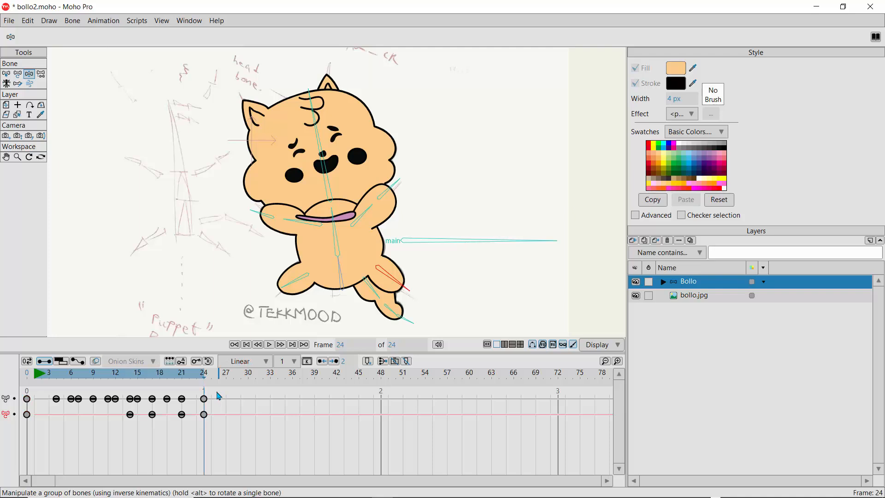
{"action": "left_click_drag", "start_coordinate": [218, 392], "coordinate": [17, 446]}
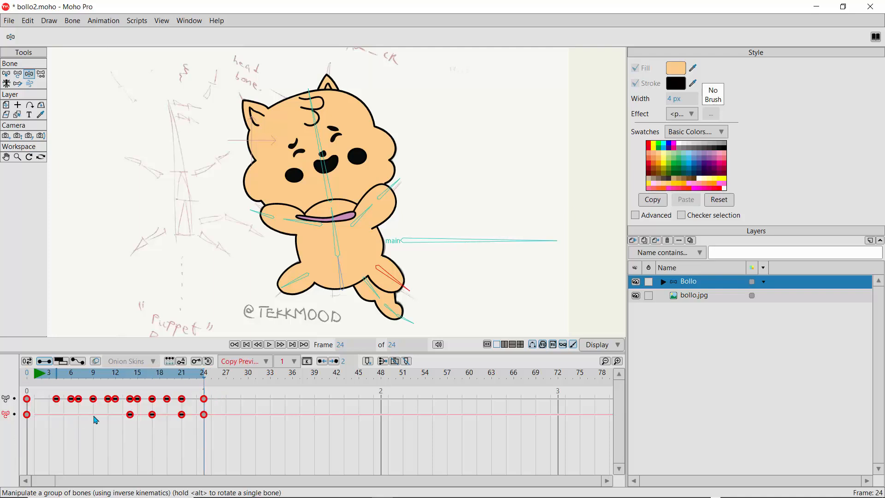
{"action": "left_click", "coordinate": [266, 363]}
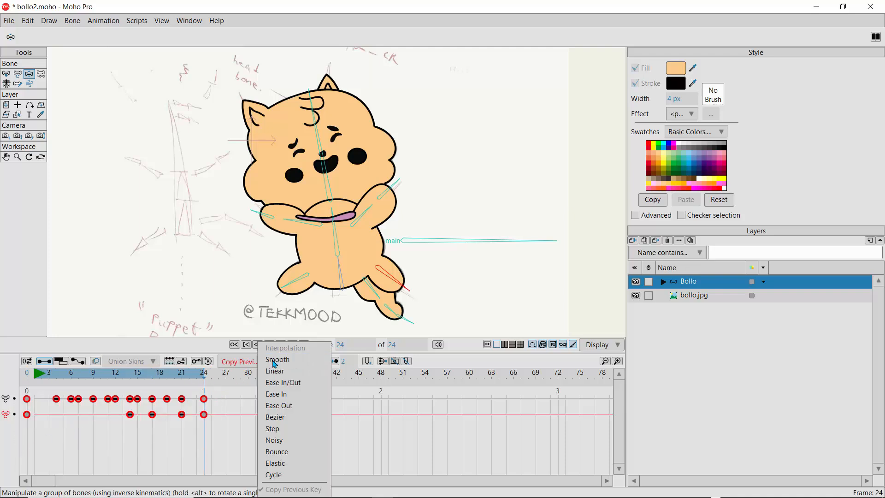
{"action": "left_click", "coordinate": [274, 363]}
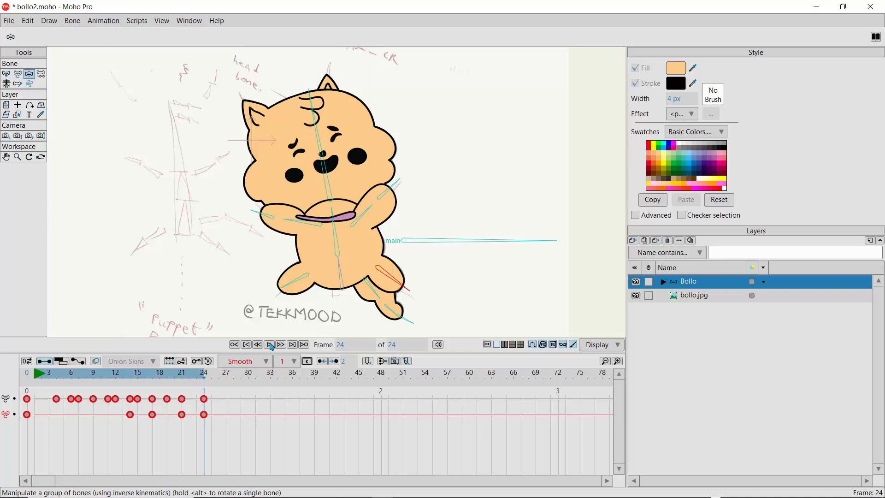
Step: Play back the smoothed animation to check the loop, and deselect the keyframes
{"action": "left_click", "coordinate": [270, 346]}
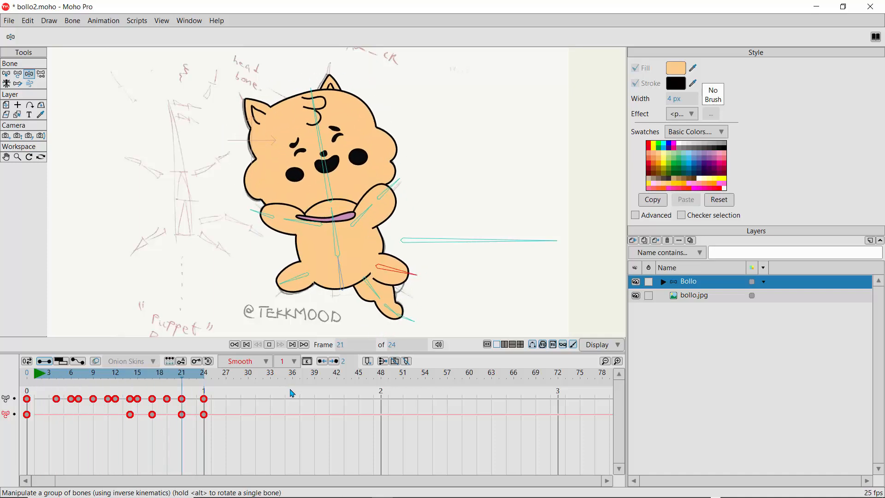
{"action": "left_click", "coordinate": [270, 345]}
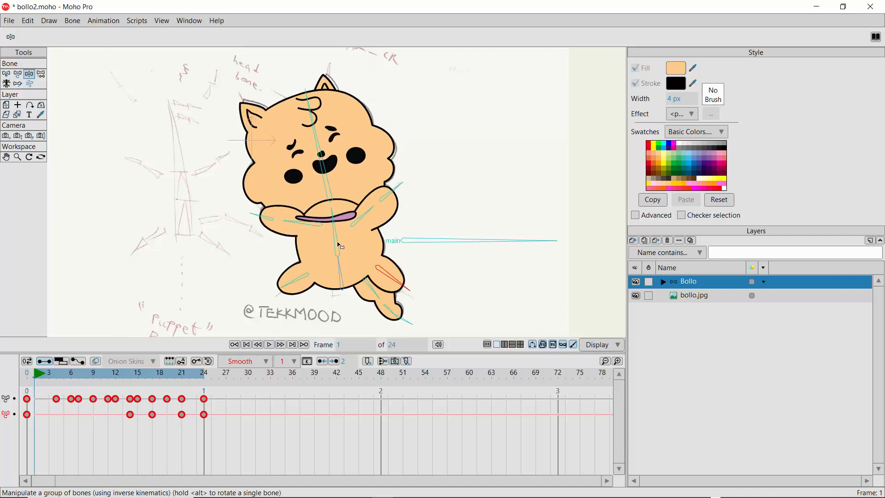
{"action": "left_click", "coordinate": [56, 379]}
{"action": "left_click", "coordinate": [73, 430]}
{"action": "key", "text": "Home"}
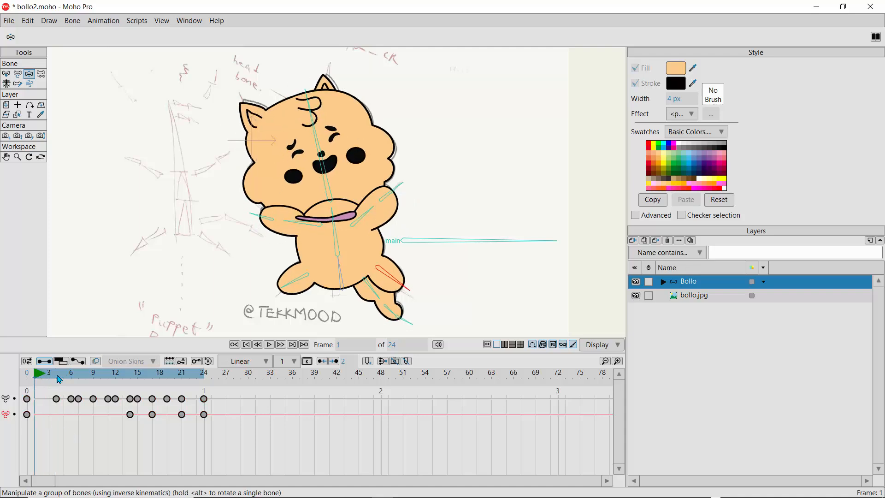
Step: Key the upper torso bone tilted slightly to the right at frame 2 and back to the left at frame 4
{"action": "key", "text": "ctrl+Right"}
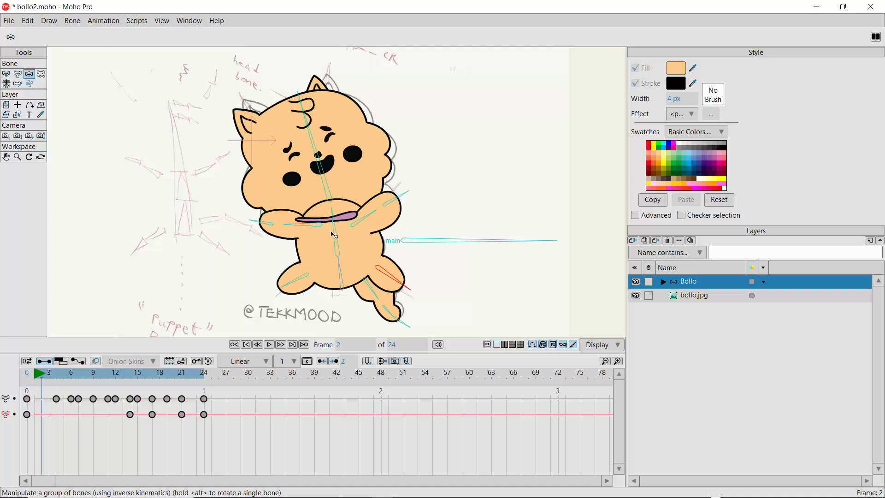
{"action": "left_click_drag", "start_coordinate": [335, 233], "coordinate": [341, 232]}
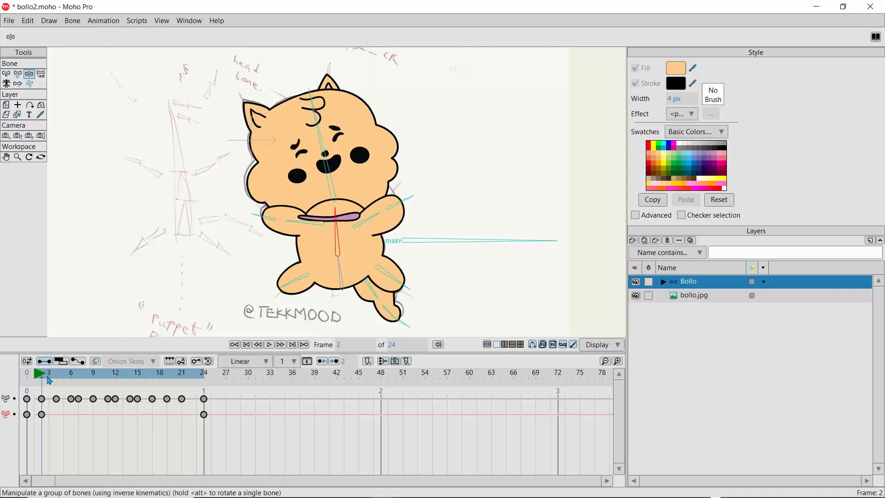
{"action": "left_click_drag", "start_coordinate": [46, 377], "coordinate": [59, 379]}
{"action": "left_click_drag", "start_coordinate": [338, 228], "coordinate": [333, 229]}
Step: Key the upper torso bone tilted right at frame 10, left at frame 12 and right again at frame 14
{"action": "left_click_drag", "start_coordinate": [62, 375], "coordinate": [101, 376]}
{"action": "left_click_drag", "start_coordinate": [338, 240], "coordinate": [349, 237]}
{"action": "left_click_drag", "start_coordinate": [102, 381], "coordinate": [119, 384]}
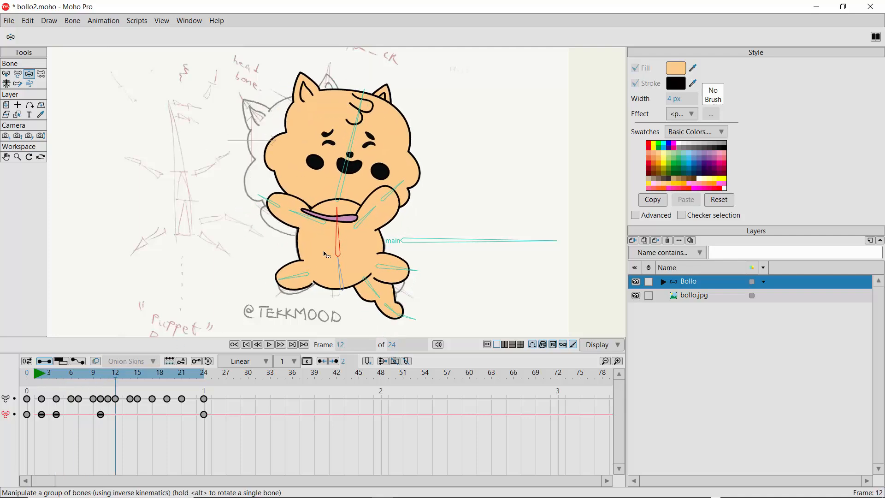
{"action": "left_click_drag", "start_coordinate": [340, 237], "coordinate": [336, 237]}
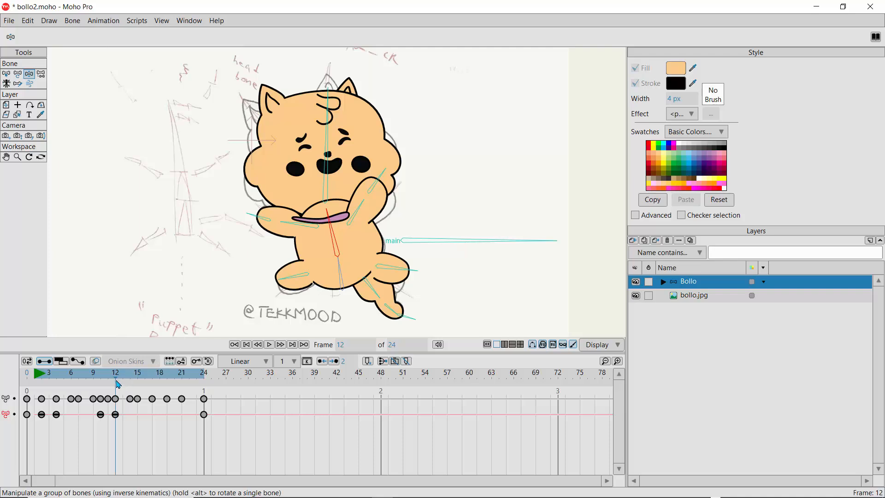
{"action": "key", "text": "Right"}
{"action": "key", "text": "Right"}
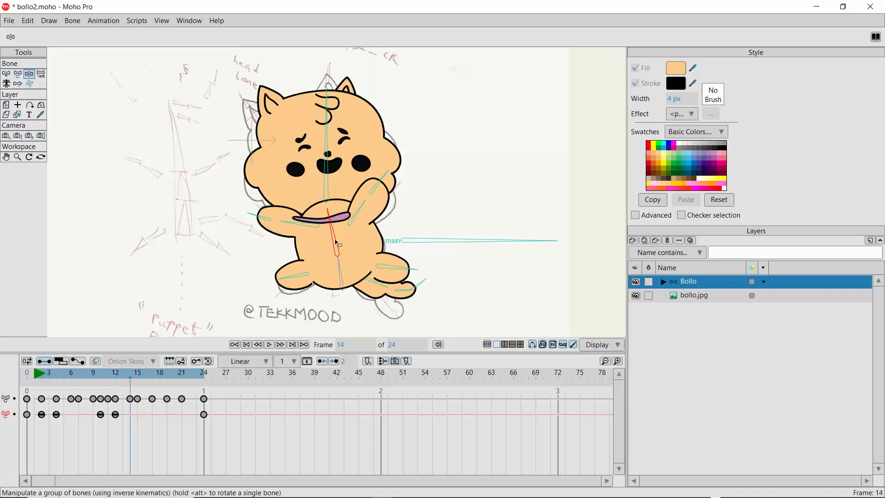
{"action": "left_click_drag", "start_coordinate": [335, 240], "coordinate": [340, 243]}
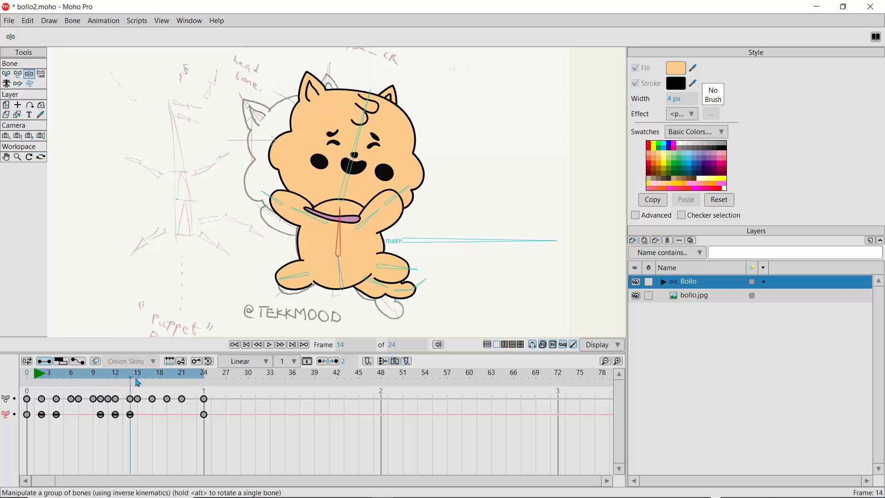
Step: Key the main bone shifting the whole character left at frame 16, repositioned at frame 18 and moved right at frame 20
{"action": "key", "text": "space"}
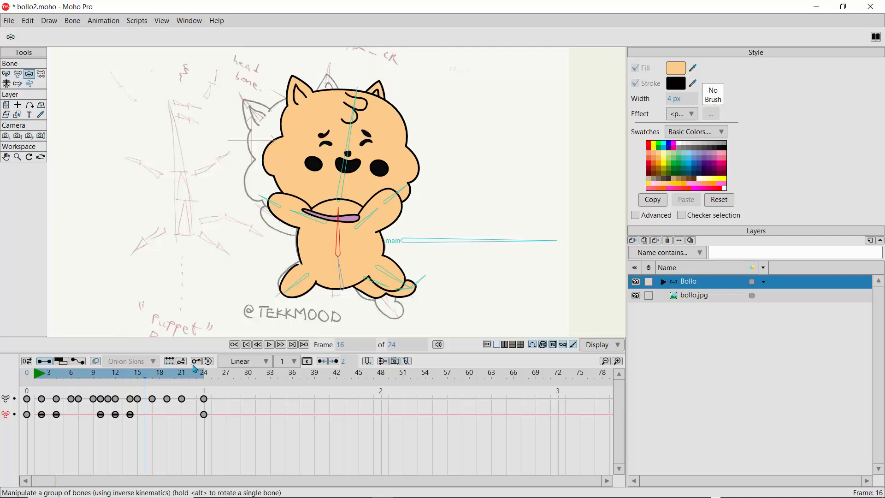
{"action": "left_click_drag", "start_coordinate": [411, 243], "coordinate": [402, 253]}
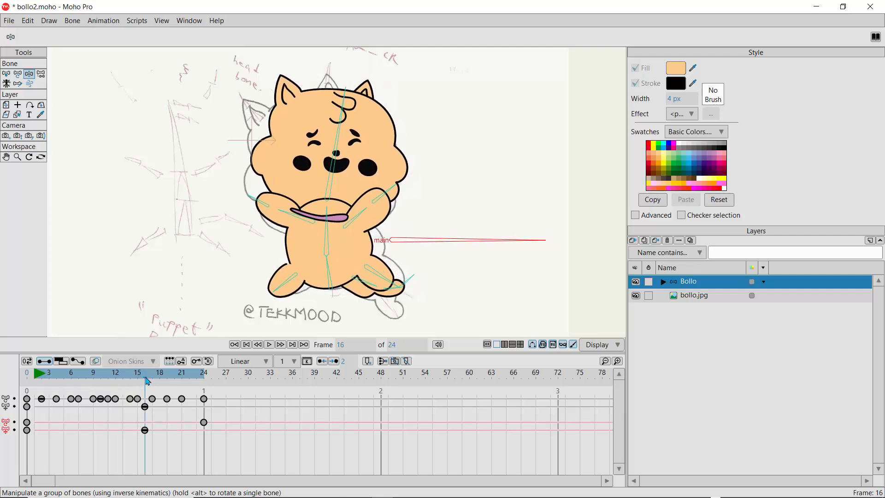
{"action": "left_click", "coordinate": [160, 381]}
{"action": "left_click_drag", "start_coordinate": [401, 243], "coordinate": [402, 243]}
{"action": "left_click_drag", "start_coordinate": [159, 376], "coordinate": [174, 377]}
{"action": "left_click_drag", "start_coordinate": [412, 239], "coordinate": [428, 243]}
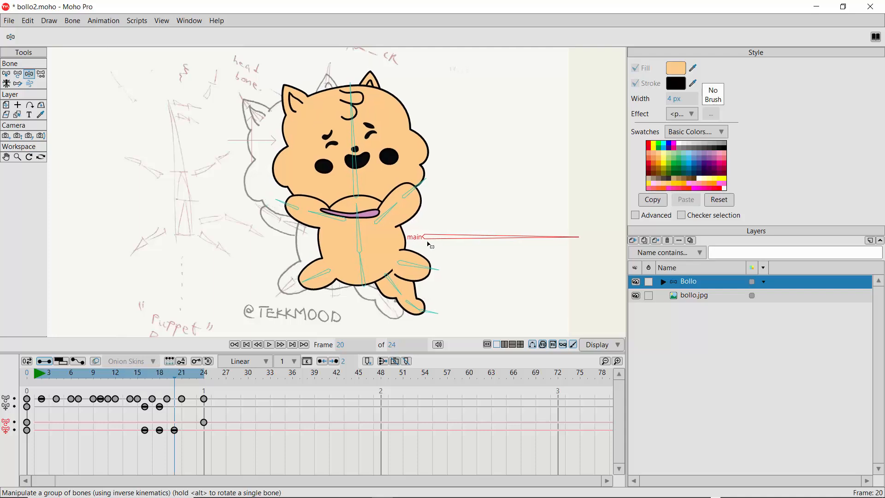
Step: Key the main bone moved back to the left at frames 22 and 23, and copy its frame 0 keys to frame 24
{"action": "left_click_drag", "start_coordinate": [174, 377], "coordinate": [189, 377]}
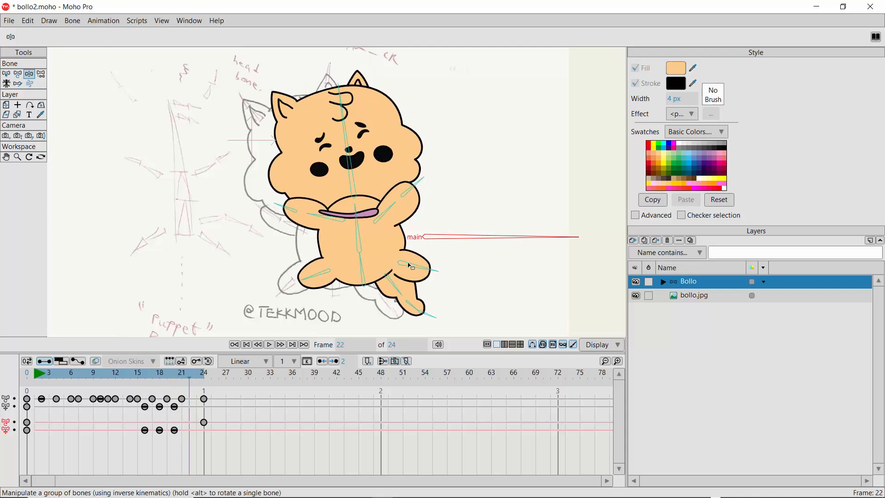
{"action": "left_click_drag", "start_coordinate": [432, 238], "coordinate": [414, 240]}
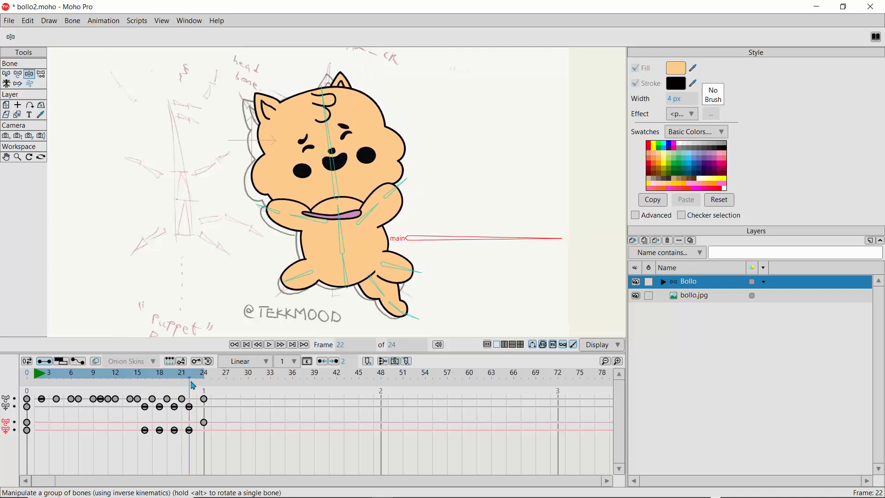
{"action": "left_click_drag", "start_coordinate": [190, 381], "coordinate": [192, 381]}
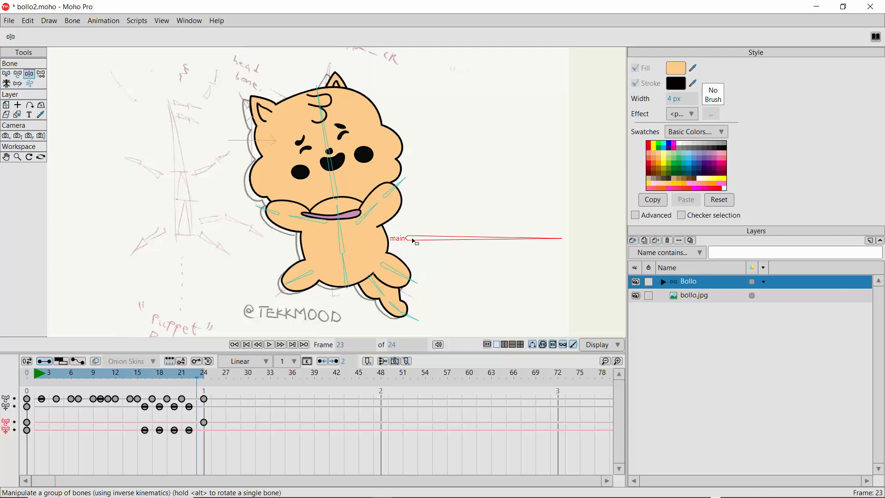
{"action": "left_click_drag", "start_coordinate": [412, 240], "coordinate": [398, 248]}
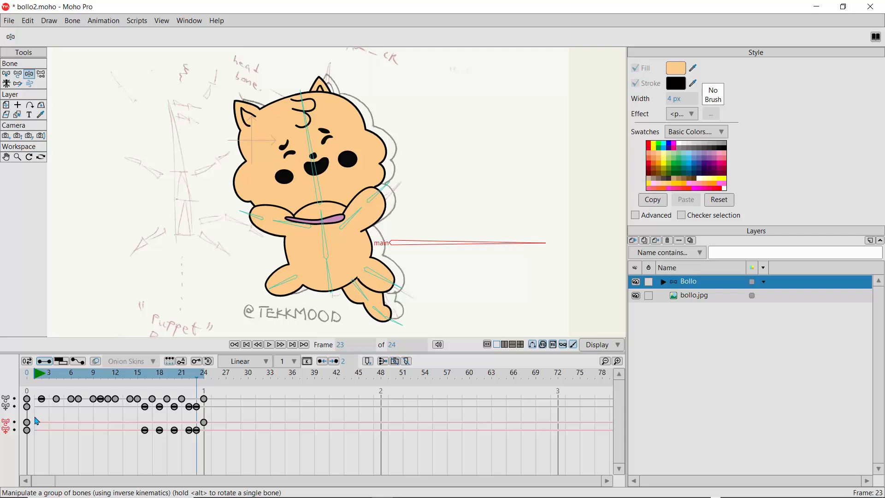
{"action": "left_click_drag", "start_coordinate": [37, 420], "coordinate": [24, 447]}
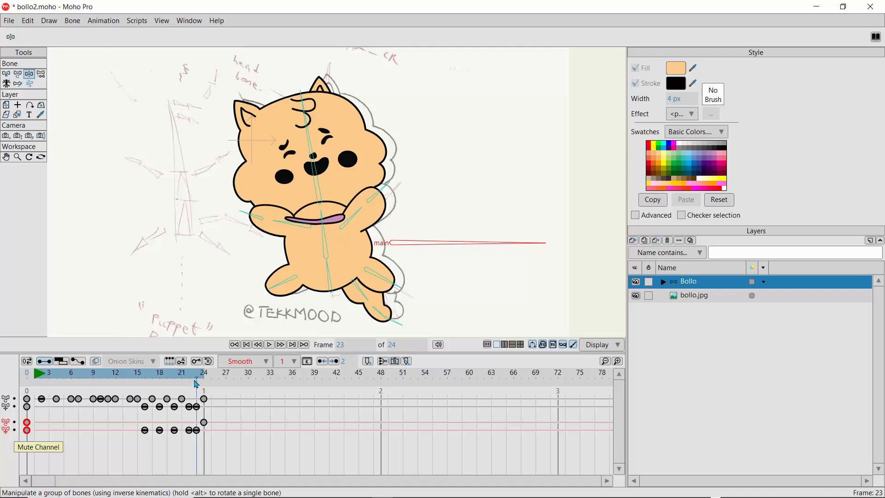
{"action": "left_click_drag", "start_coordinate": [199, 381], "coordinate": [205, 381]}
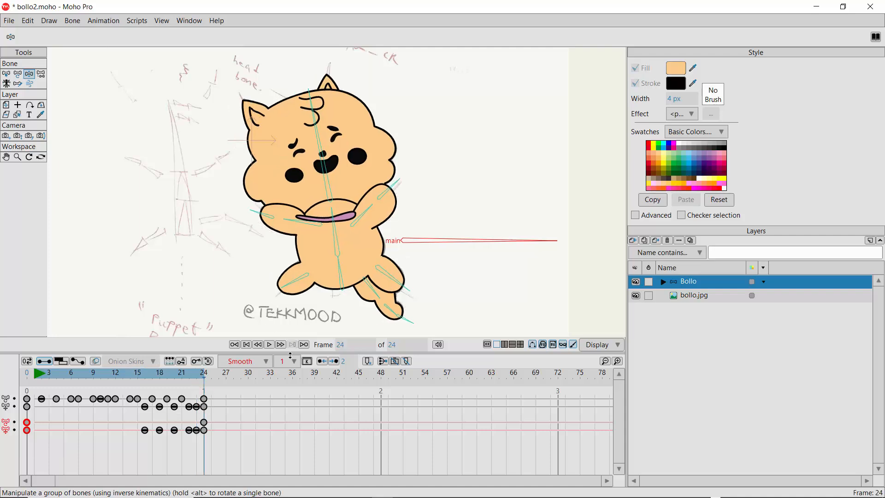
Step: Play back the animation, and shift the main bone's keyframes from frames 16–24 earlier so they start at frame 9
{"action": "left_click", "coordinate": [269, 346]}
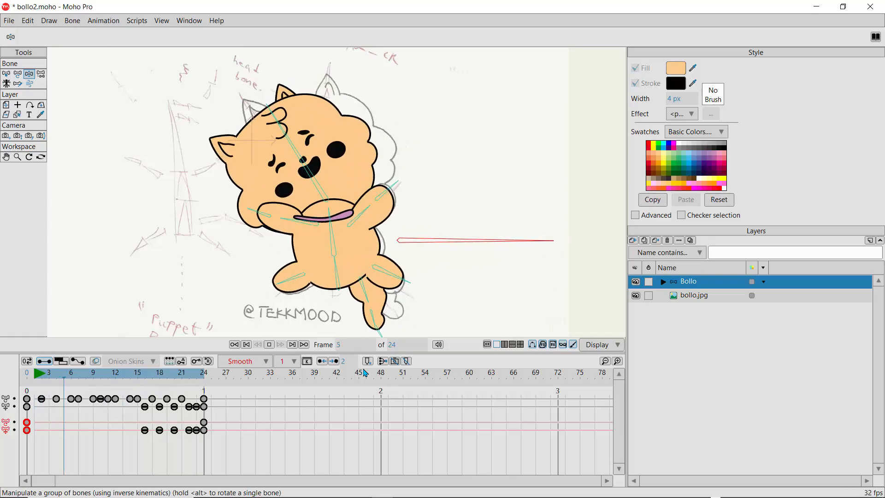
{"action": "left_click", "coordinate": [269, 344]}
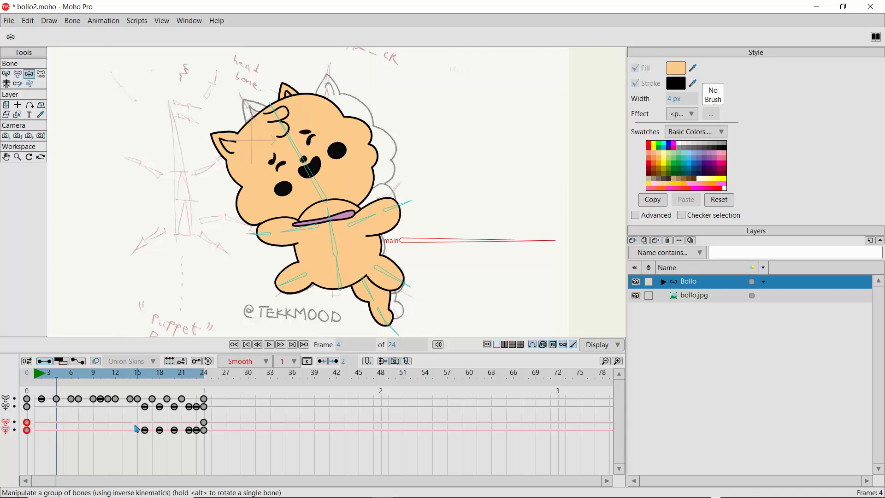
{"action": "left_click_drag", "start_coordinate": [134, 430], "coordinate": [207, 442]}
{"action": "left_click_drag", "start_coordinate": [145, 430], "coordinate": [94, 430]}
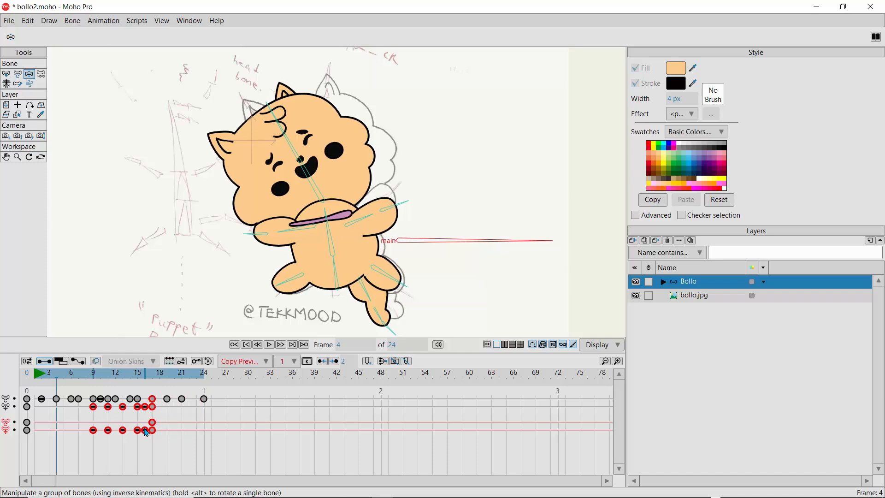
Step: Move the main bone's last three keyframes to frames 18, 19 and 20, playing back the animation before and after
{"action": "left_click", "coordinate": [269, 347]}
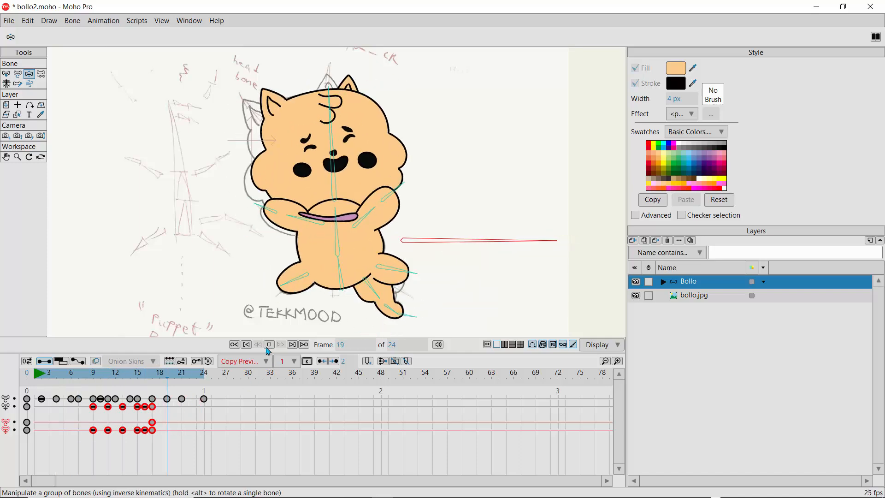
{"action": "left_click", "coordinate": [270, 350]}
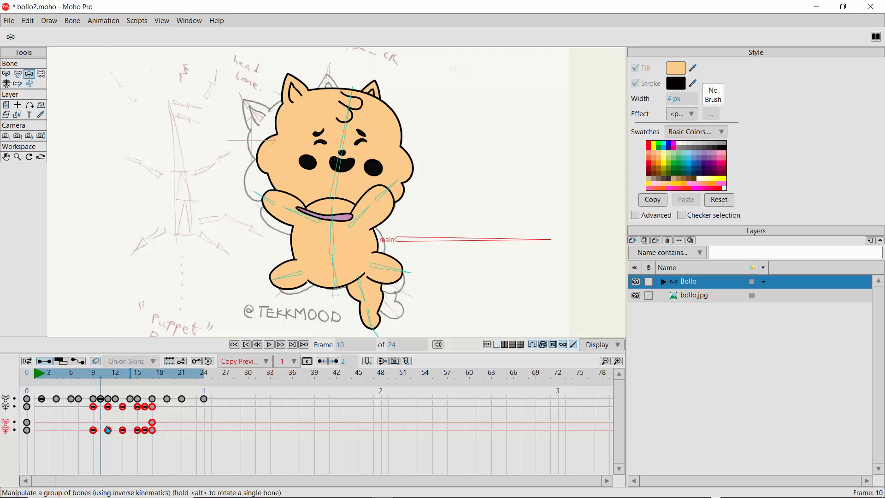
{"action": "left_click", "coordinate": [101, 450]}
{"action": "left_click_drag", "start_coordinate": [130, 428], "coordinate": [167, 431]}
{"action": "left_click", "coordinate": [270, 346]}
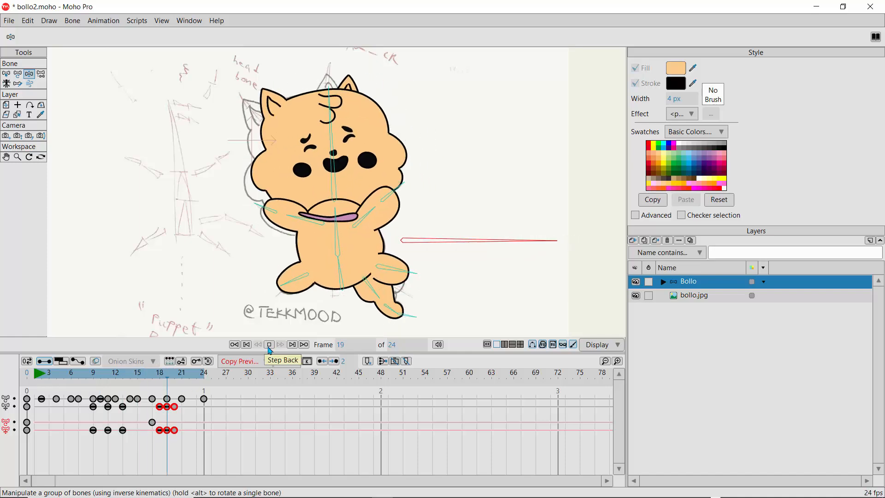
{"action": "left_click", "coordinate": [269, 348]}
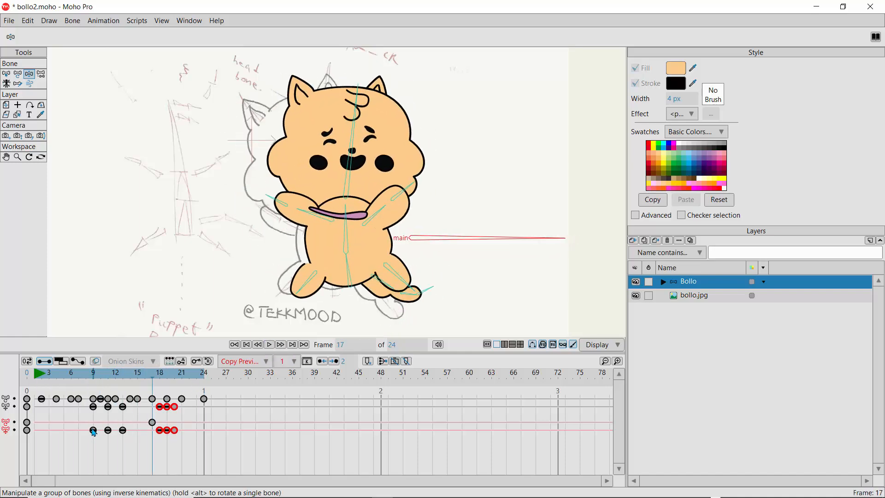
Step: Spread the main bone's remaining early keyframes out to frames 8, 14 and 24, and play back the animation
{"action": "left_click_drag", "start_coordinate": [93, 430], "coordinate": [196, 430]}
{"action": "left_click", "coordinate": [268, 345]}
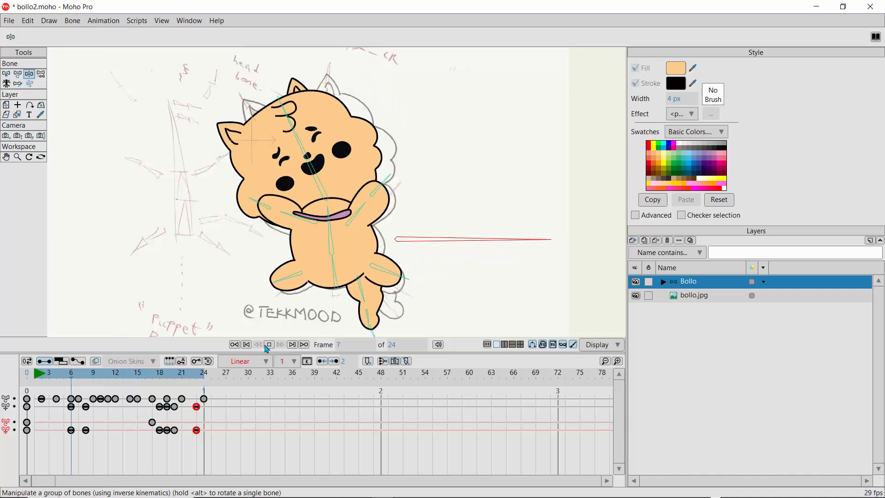
{"action": "left_click", "coordinate": [269, 345]}
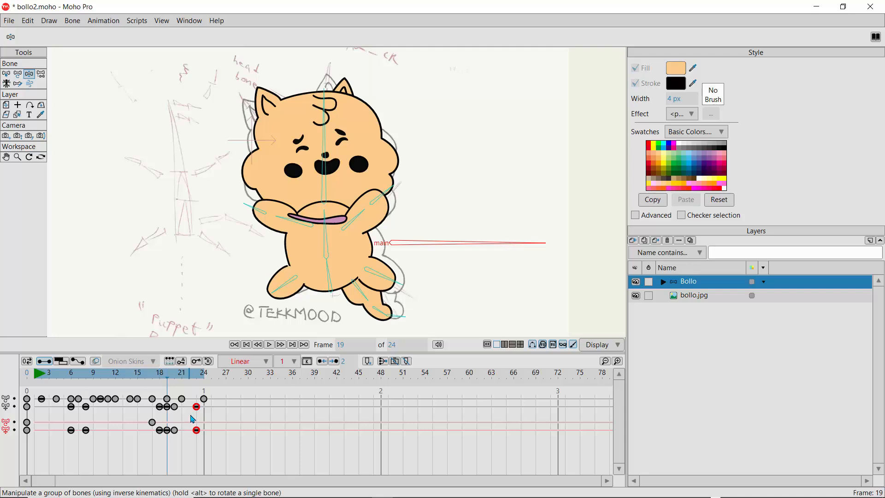
{"action": "left_click_drag", "start_coordinate": [195, 408], "coordinate": [198, 410]}
{"action": "left_click_drag", "start_coordinate": [71, 430], "coordinate": [146, 431]}
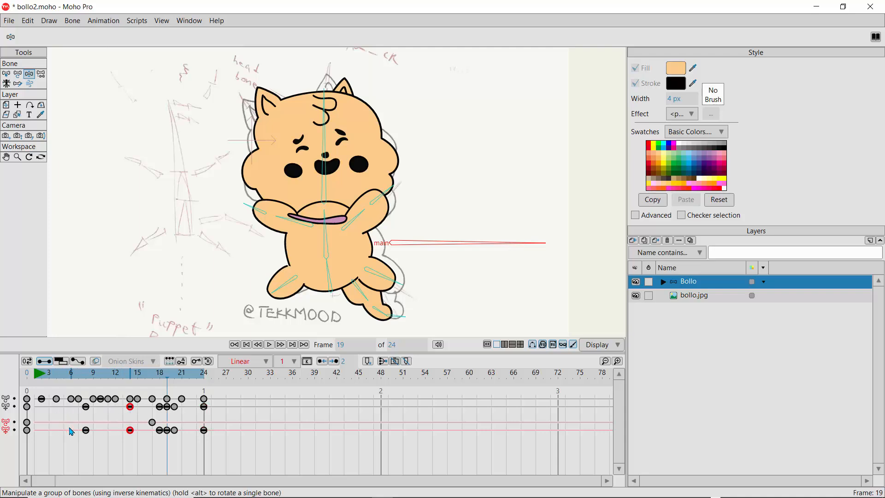
{"action": "left_click", "coordinate": [270, 345]}
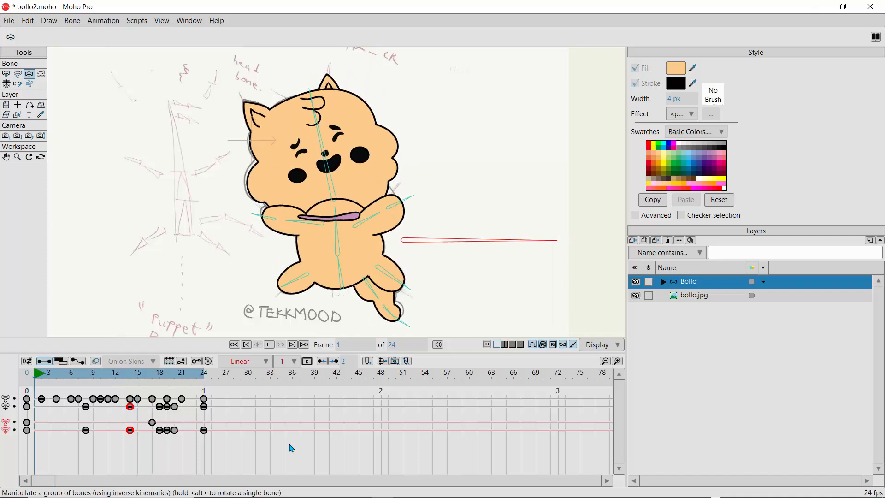
{"action": "left_click", "coordinate": [271, 345]}
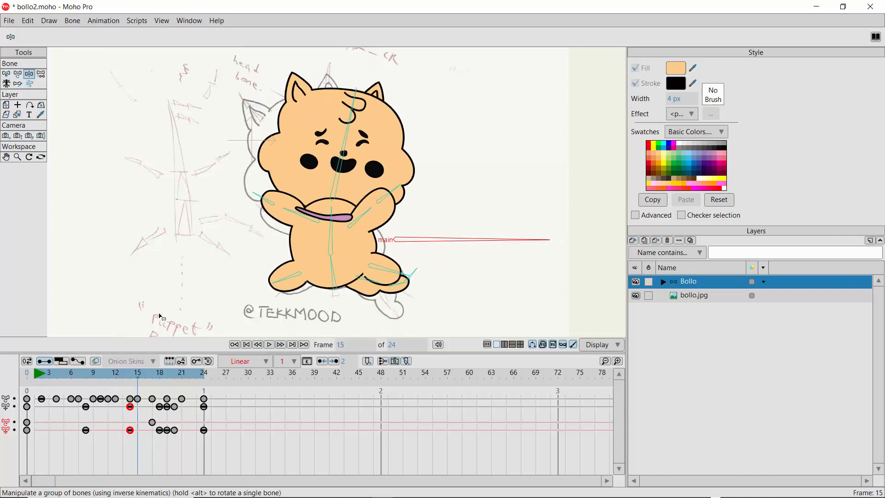
Step: Save the project and export the animation as bollo2.mp4 with the MP4 (MPEG4-AAC) preset to the Videos folder
{"action": "key", "text": "ctrl+s"}
{"action": "left_click", "coordinate": [9, 22]}
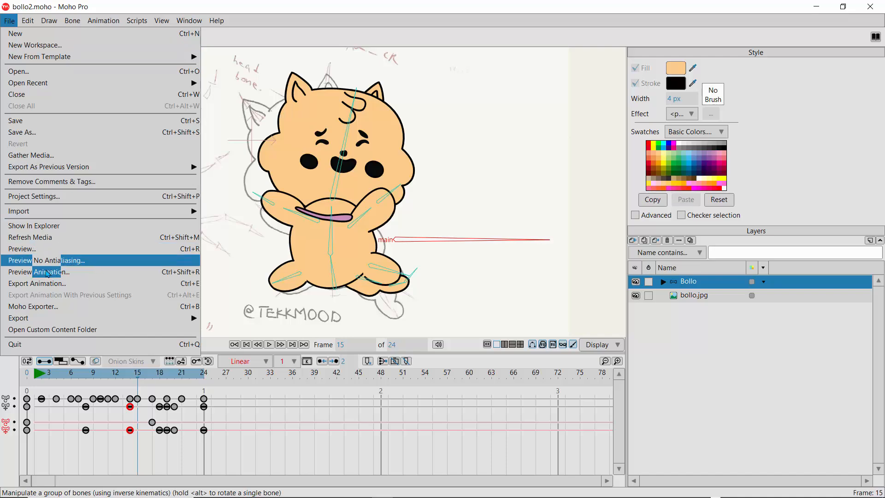
{"action": "left_click", "coordinate": [44, 284]}
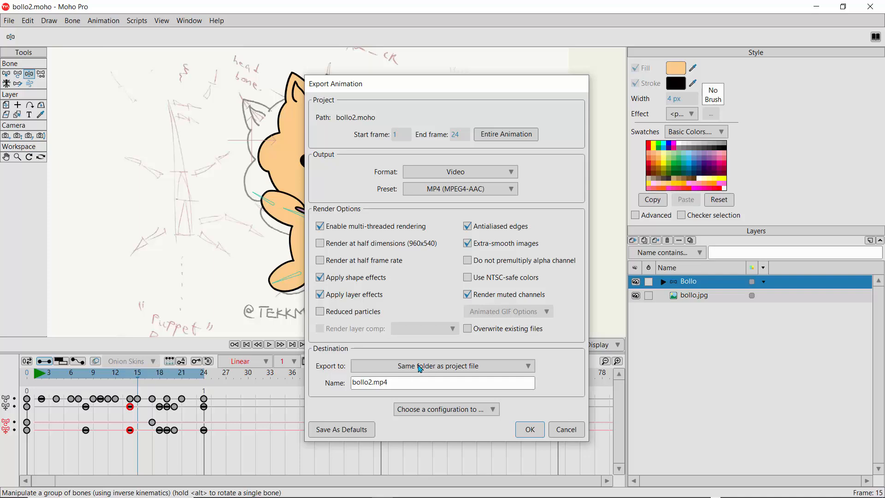
{"action": "left_click", "coordinate": [398, 369]}
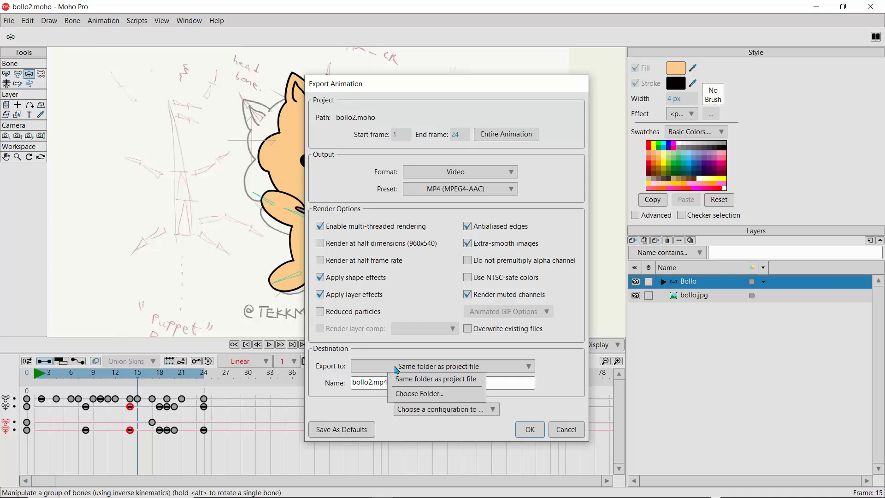
{"action": "left_click", "coordinate": [407, 393]}
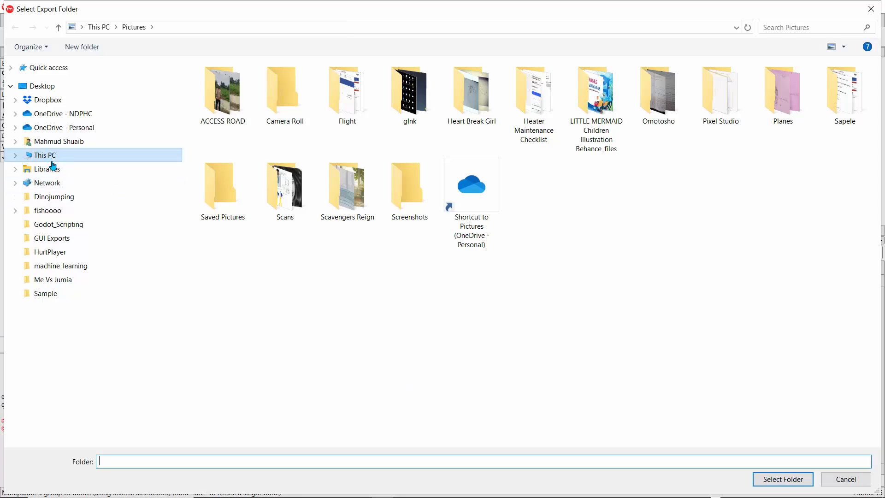
{"action": "left_click", "coordinate": [52, 163]}
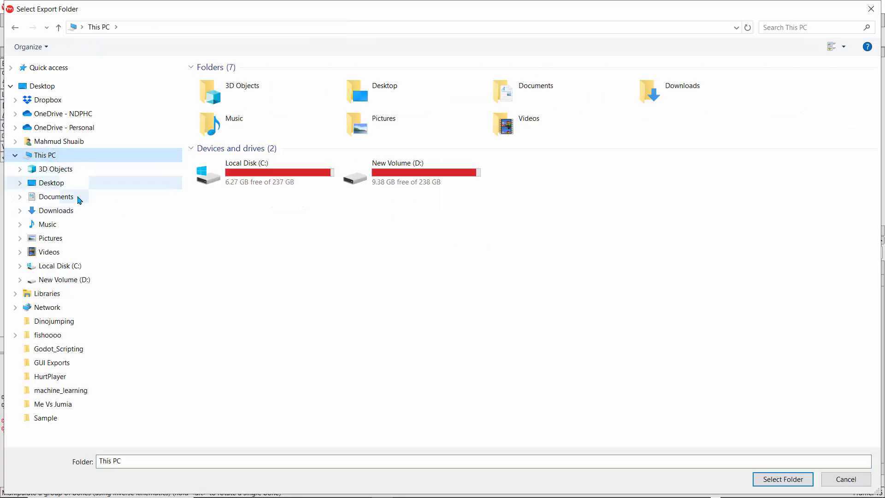
{"action": "left_click", "coordinate": [57, 252]}
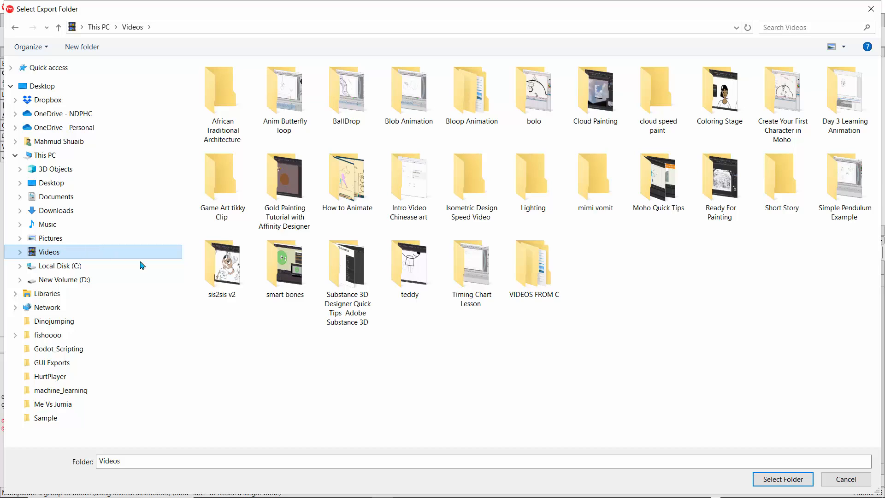
{"action": "left_click", "coordinate": [765, 479]}
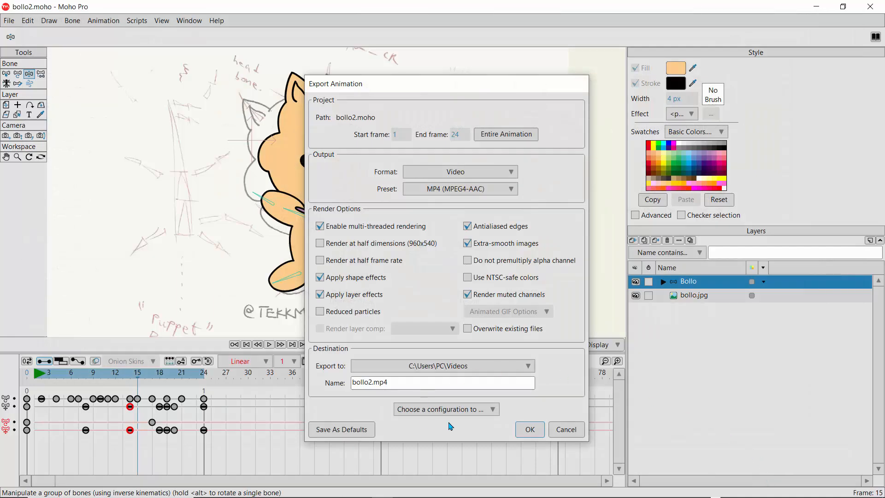
{"action": "left_click", "coordinate": [525, 430]}
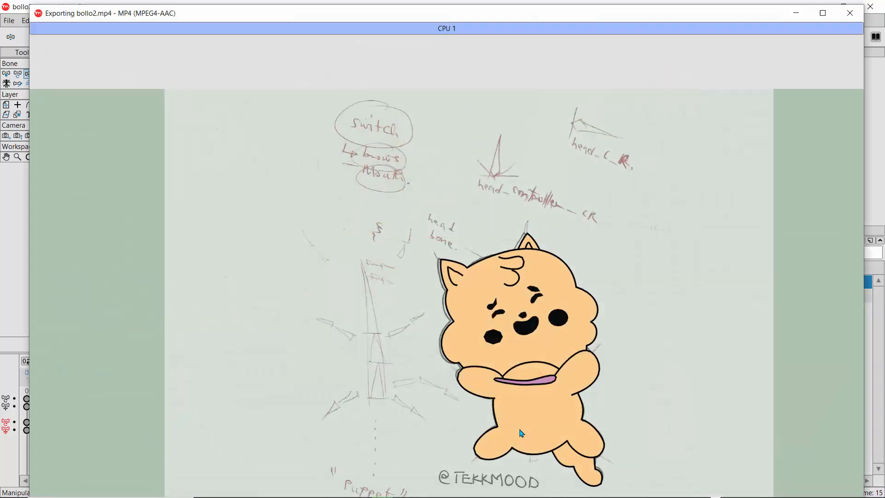
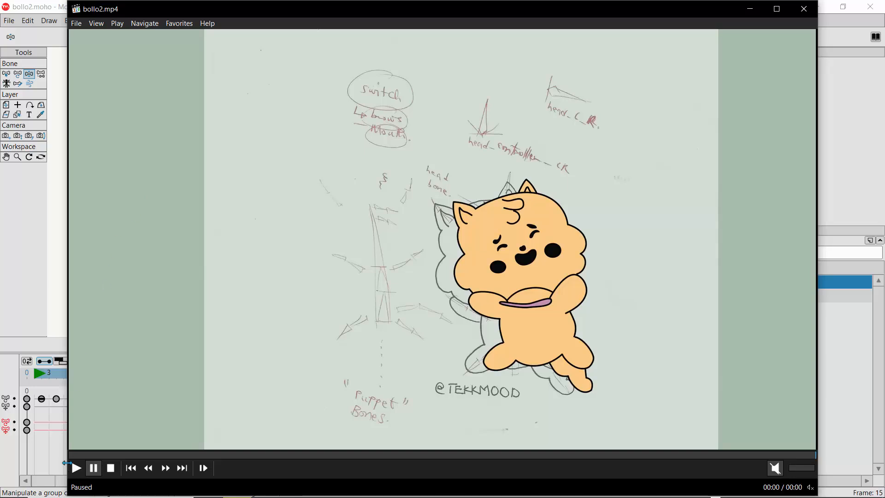
Step: Play the exported bollo2.mp4 in the video player and close it
{"action": "left_click", "coordinate": [75, 469]}
{"action": "left_click", "coordinate": [76, 468]}
{"action": "left_click", "coordinate": [803, 9]}
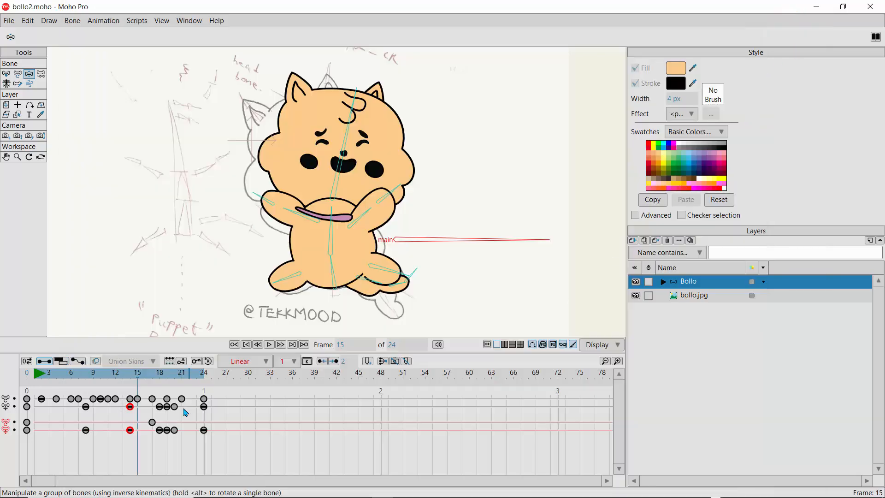
Step: Delete all of the Bollo layer's keyframes and go back to the start of the timeline
{"action": "left_click_drag", "start_coordinate": [215, 394], "coordinate": [26, 452]}
{"action": "key", "text": "Delete"}
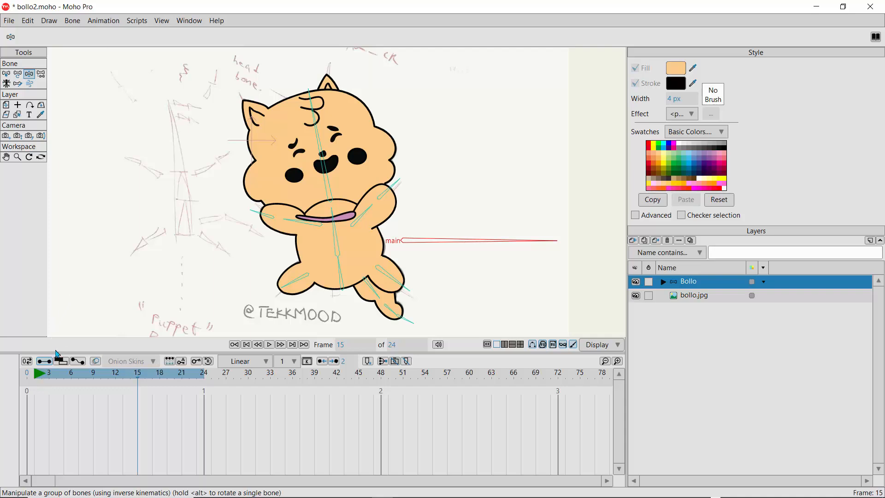
{"action": "left_click", "coordinate": [30, 375]}
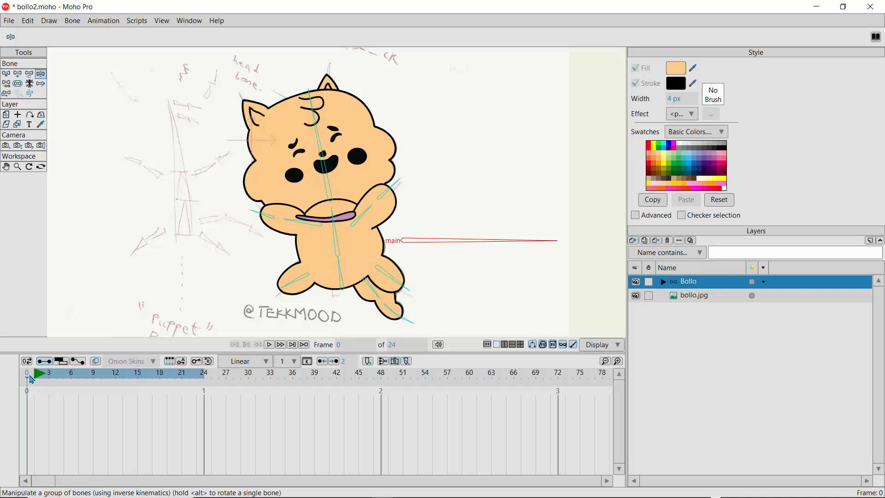
{"action": "key", "text": "space"}
{"action": "key", "text": "space"}
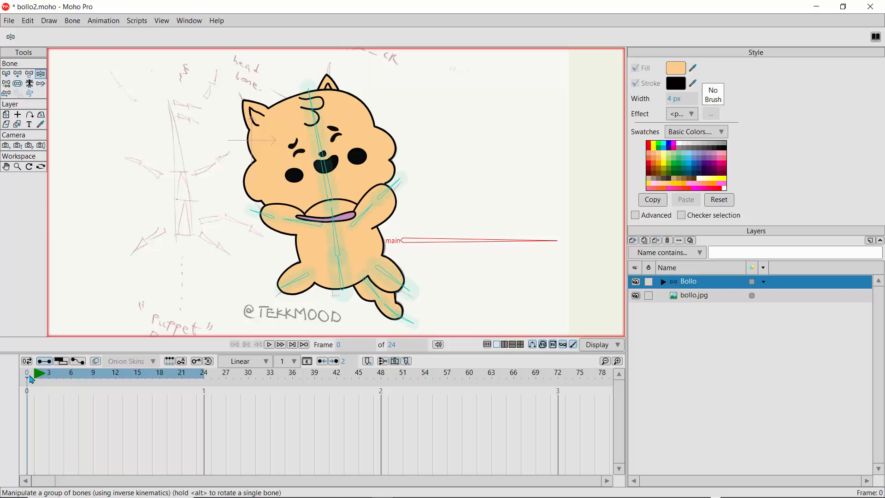
{"action": "key", "text": "space"}
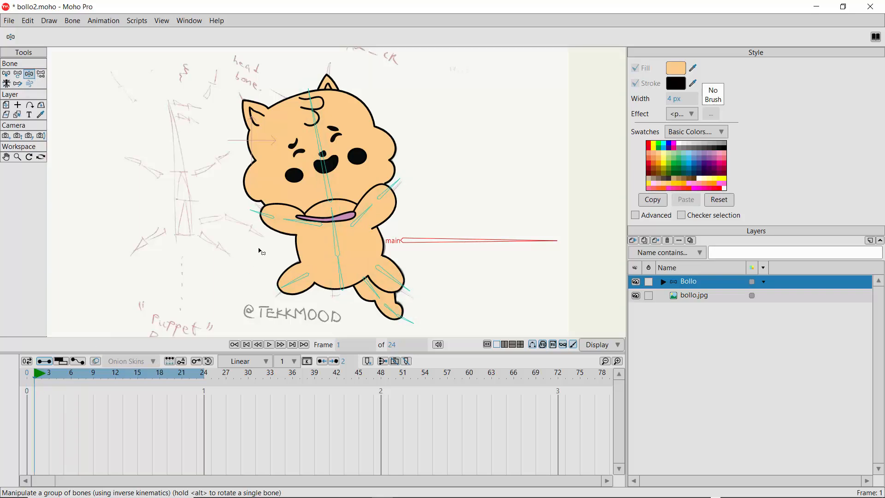
Step: Key the upper arm bone on the character's left-hand side of the canvas raised at frame 1 and lowered at frame 7
{"action": "left_click_drag", "start_coordinate": [293, 222], "coordinate": [279, 231]}
{"action": "key", "text": "space"}
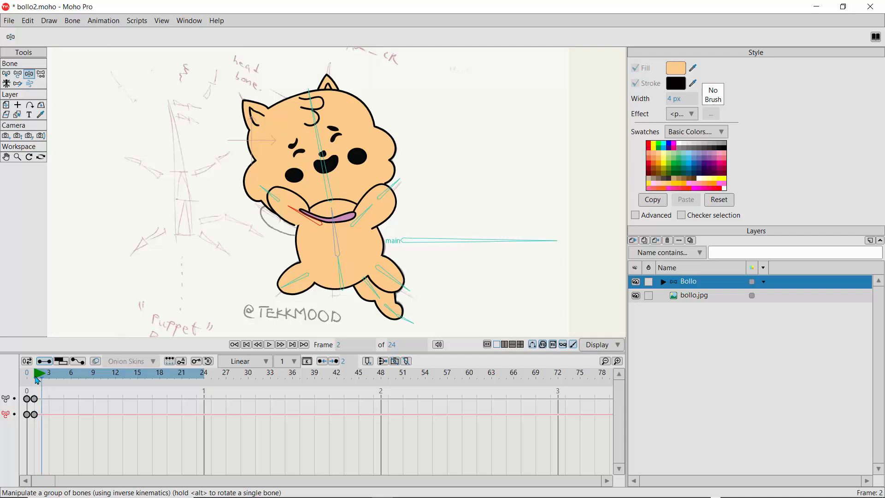
{"action": "left_click_drag", "start_coordinate": [302, 215], "coordinate": [298, 233]}
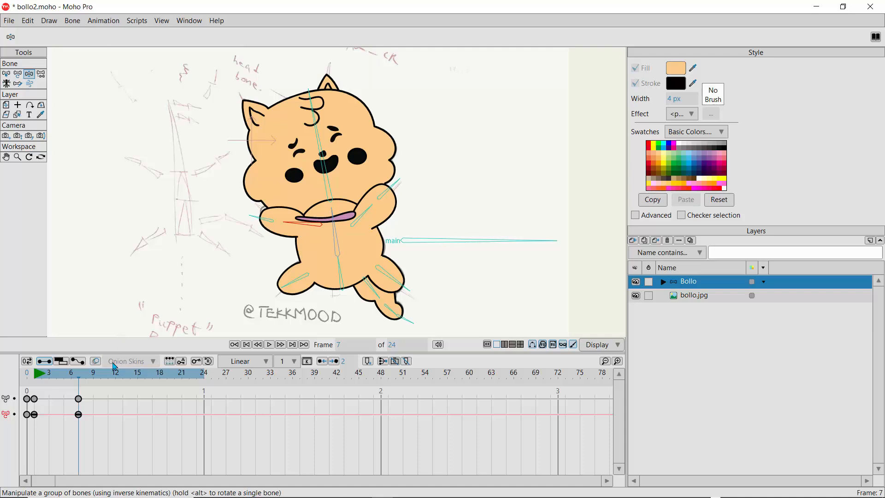
{"action": "key", "text": "space"}
Step: Copy the raised arm keys from frame 1 to frame 12 and the lowered ones from frame 7 to frame 24, and play back
{"action": "left_click_drag", "start_coordinate": [43, 399], "coordinate": [43, 429]}
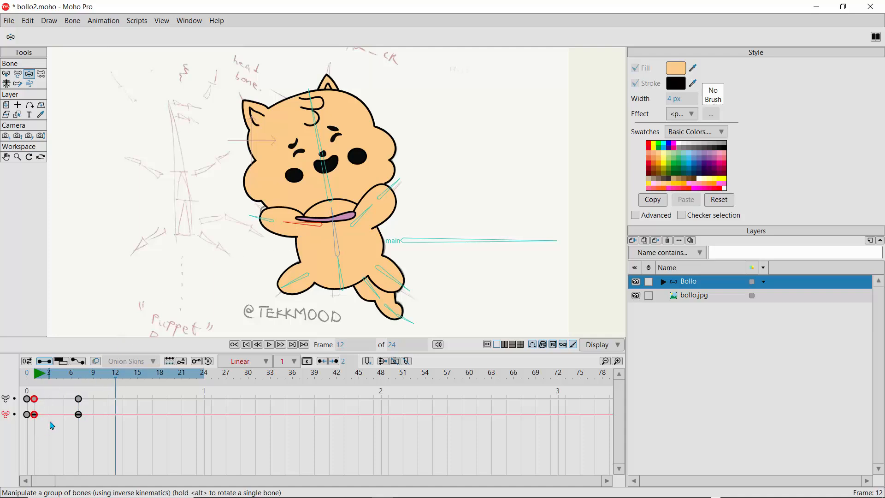
{"action": "key", "text": "ctrl+v"}
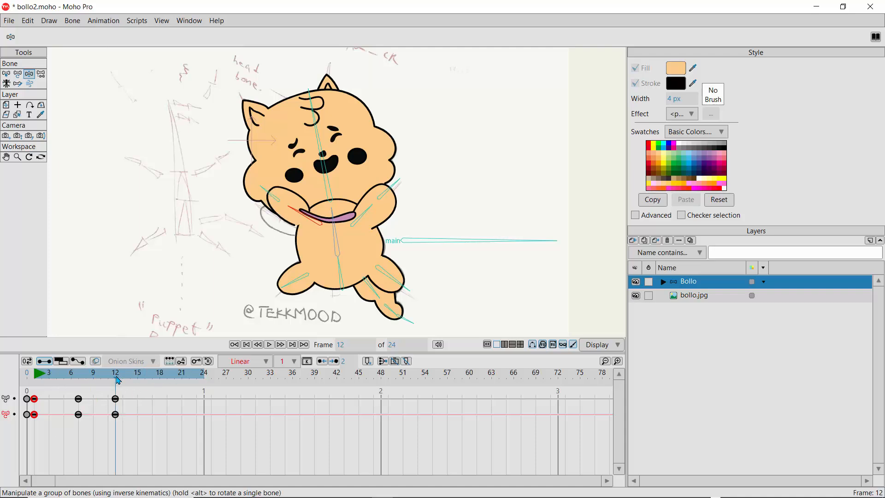
{"action": "key", "text": "space"}
{"action": "left_click_drag", "start_coordinate": [90, 392], "coordinate": [77, 421]}
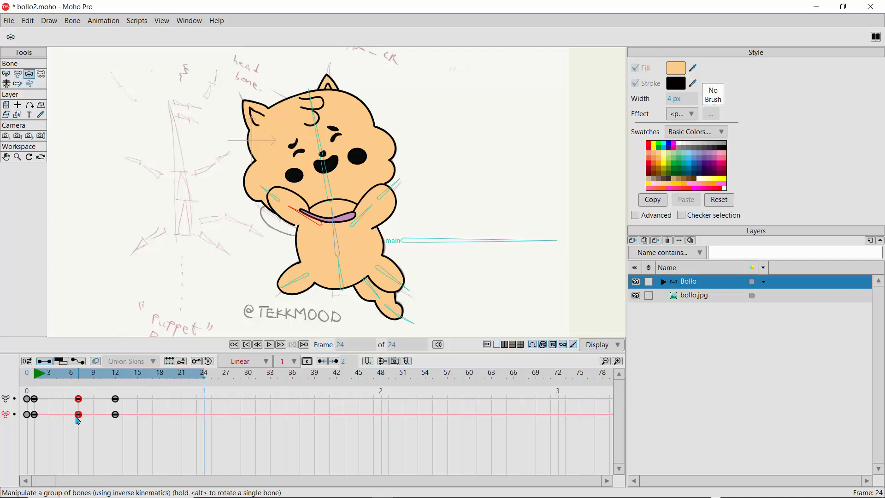
{"action": "key", "text": "ctrl+v"}
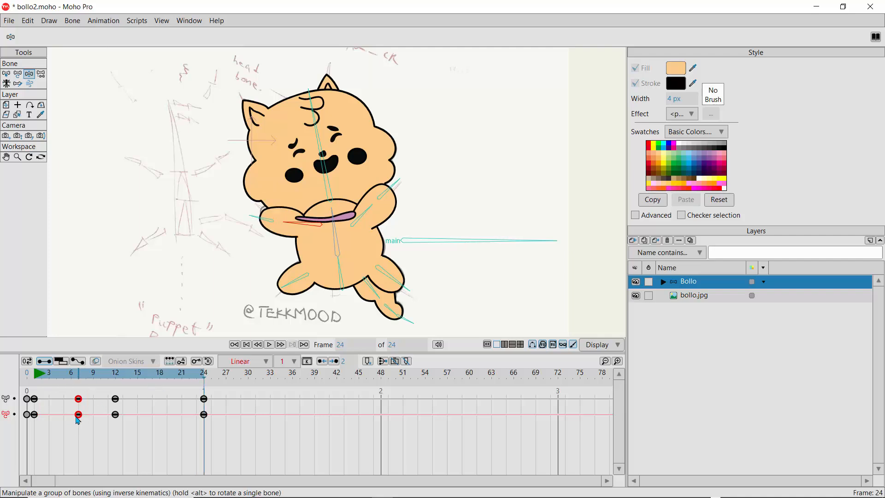
{"action": "left_click", "coordinate": [270, 345]}
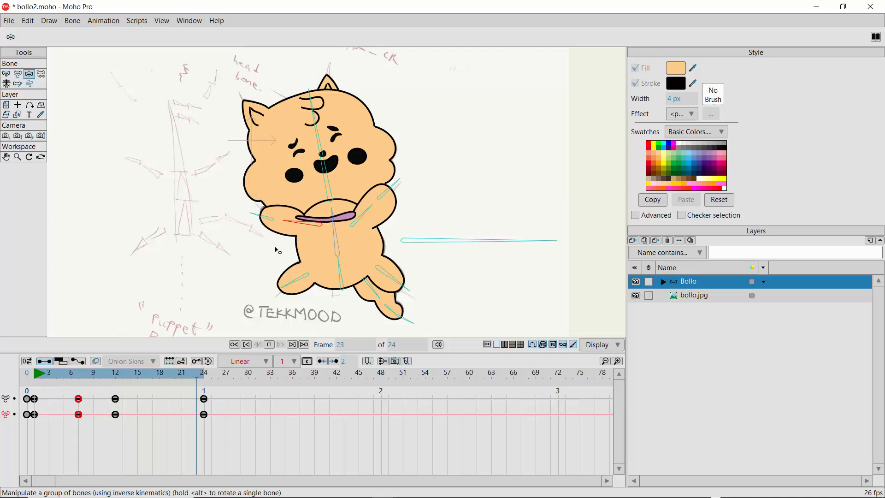
{"action": "left_click", "coordinate": [269, 344]}
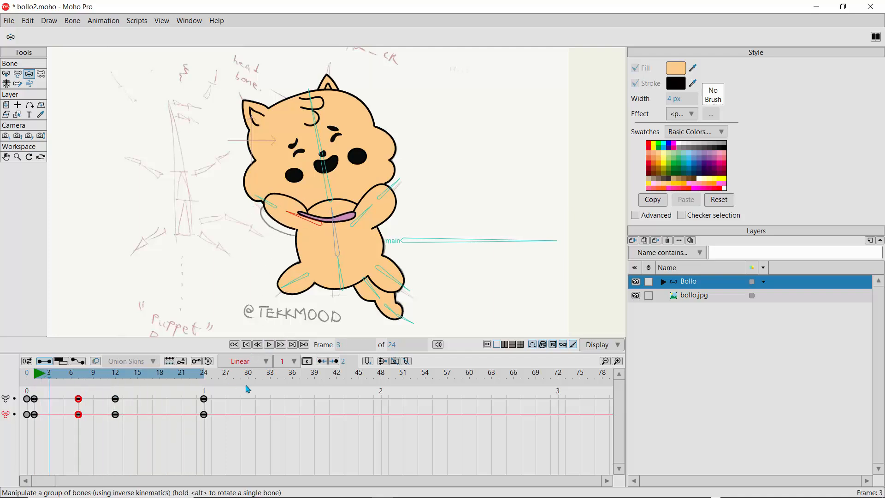
Step: Try a total length of 100 frames, and undo the arm test keys and the deletion of the original keyframes
{"action": "left_click", "coordinate": [395, 344]}
{"action": "type", "text": "100"}
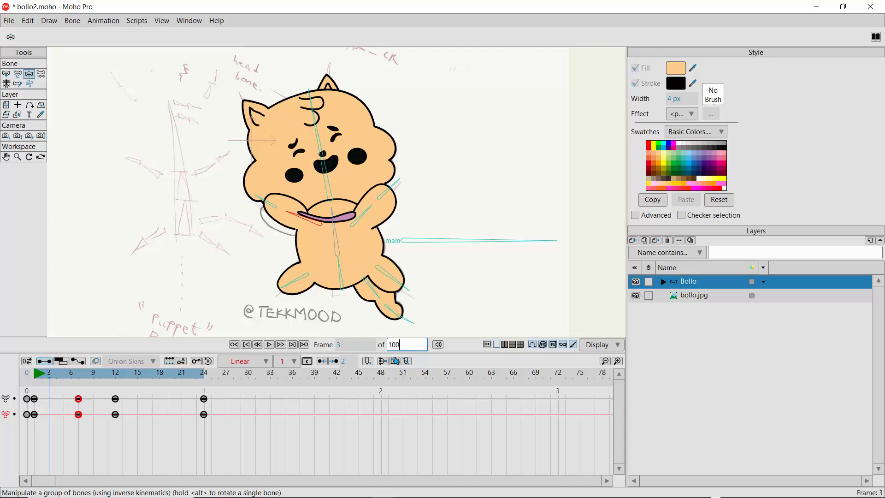
{"action": "key", "text": "ctrl+z"}
{"action": "key", "text": "ctrl+z"}
{"action": "key", "text": "ctrl+z"}
{"action": "key", "text": "ctrl+z"}
{"action": "key", "text": "ctrl+z"}
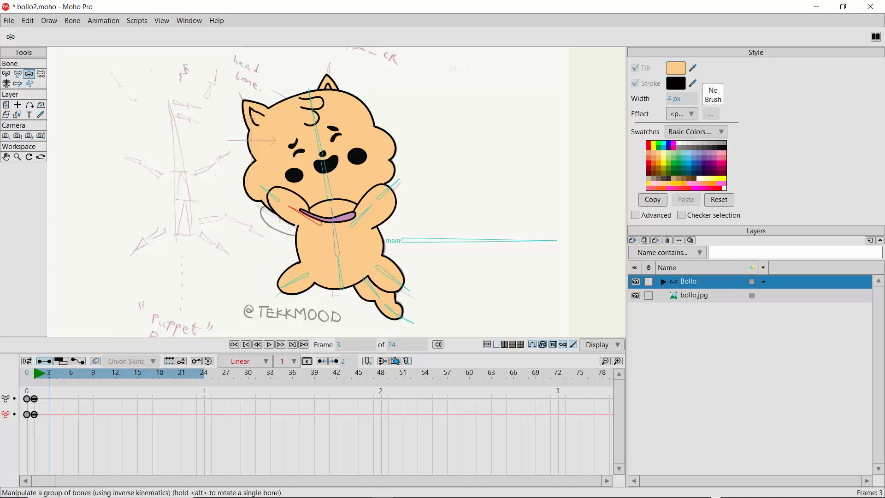
{"action": "key", "text": "ctrl+z"}
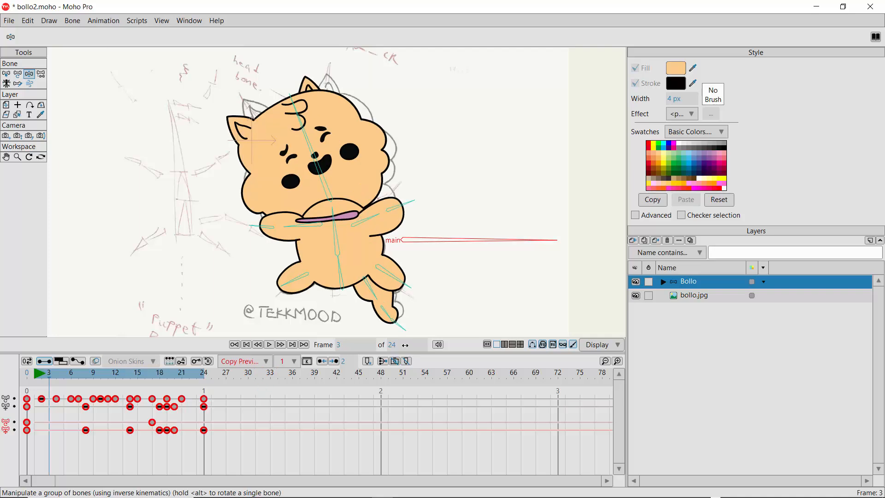
Step: Set the animation's total length to 48 frames and move to frame 26
{"action": "left_click", "coordinate": [405, 346]}
{"action": "type", "text": "4"}
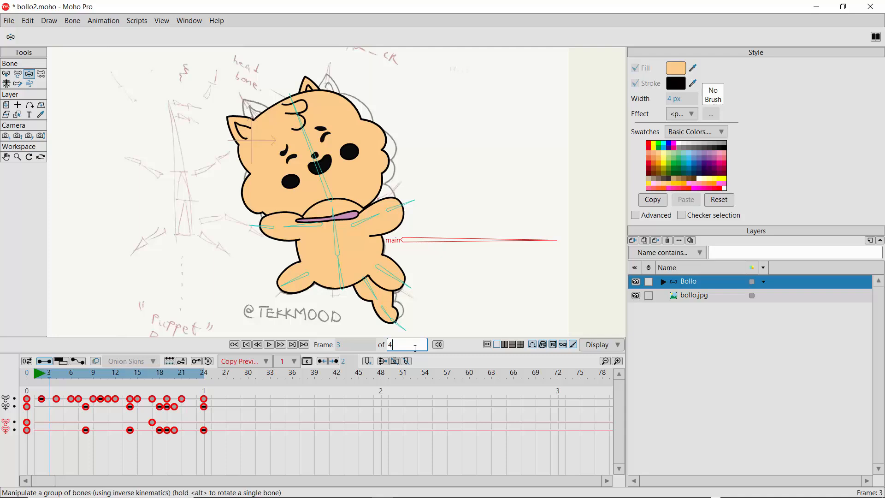
{"action": "key", "text": "Return"}
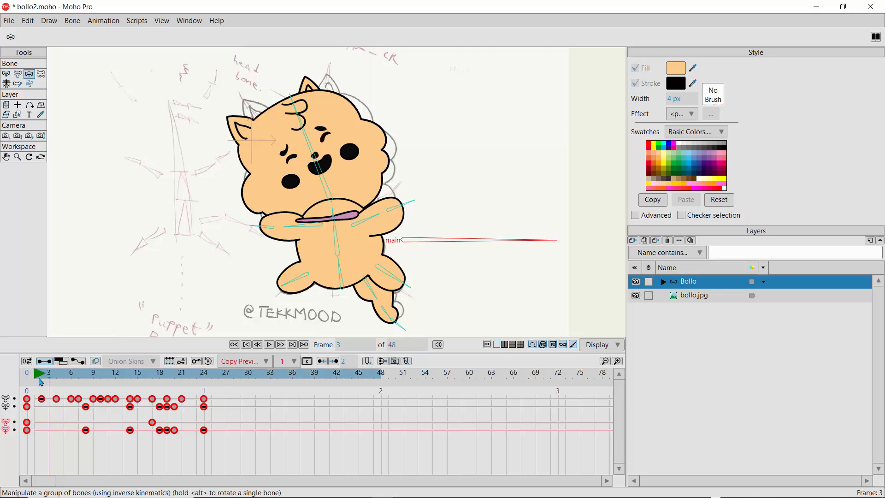
{"action": "key", "text": "space"}
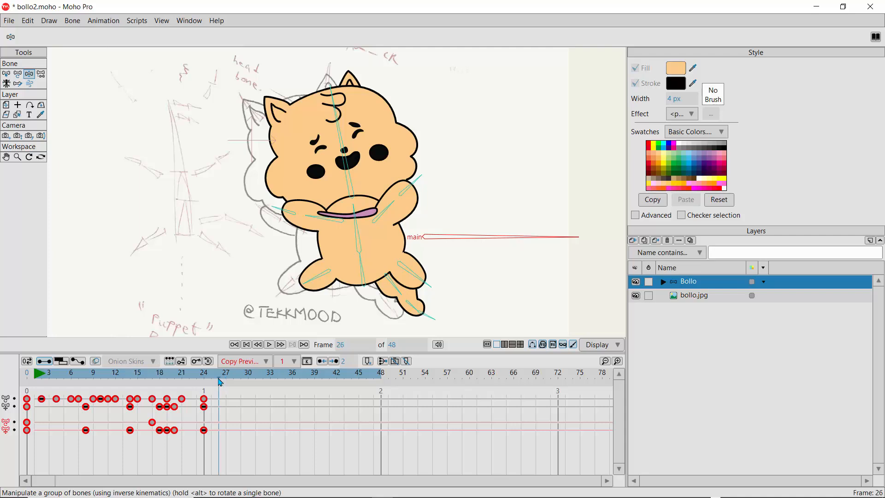
Step: Copy all of the character's frame 0 keys to frame 26
{"action": "left_click", "coordinate": [34, 395]}
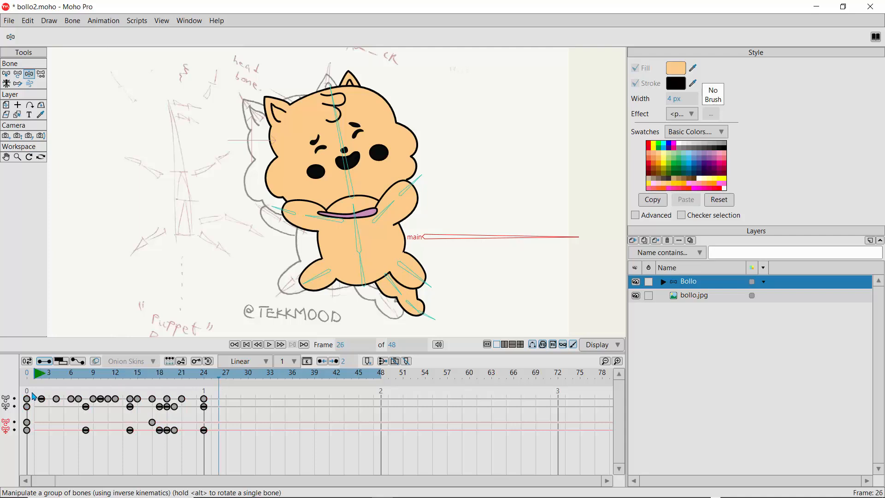
{"action": "left_click_drag", "start_coordinate": [34, 396], "coordinate": [23, 440]}
{"action": "key", "text": "ctrl+v"}
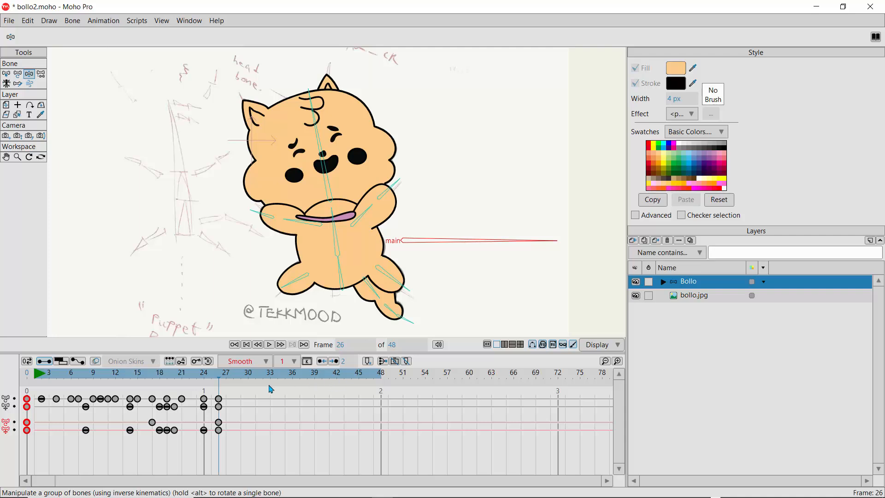
Step: Key both upper arm bones raised at frame 28 and lowered at frame 32
{"action": "mouse_move", "coordinate": [218, 379]}
{"action": "left_mouse_down"}
{"action": "mouse_move", "coordinate": [226, 379]}
{"action": "mouse_move", "coordinate": [204, 379]}
{"action": "mouse_move", "coordinate": [219, 380]}
{"action": "left_mouse_up"}
{"action": "key", "text": "Right"}
{"action": "key", "text": "Right"}
{"action": "left_click_drag", "start_coordinate": [299, 223], "coordinate": [371, 210]}
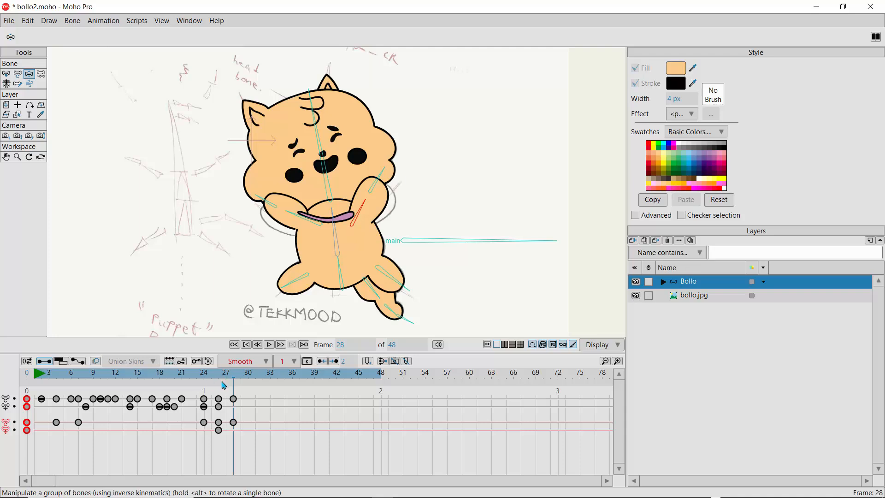
{"action": "key", "text": "Right"}
{"action": "key", "text": "Right"}
{"action": "key", "text": "Right"}
{"action": "key", "text": "Right"}
{"action": "left_click_drag", "start_coordinate": [298, 214], "coordinate": [297, 223]}
{"action": "mouse_move", "coordinate": [363, 207]}
{"action": "left_mouse_down"}
{"action": "mouse_move", "coordinate": [378, 187]}
{"action": "mouse_move", "coordinate": [369, 217]}
{"action": "left_mouse_up"}
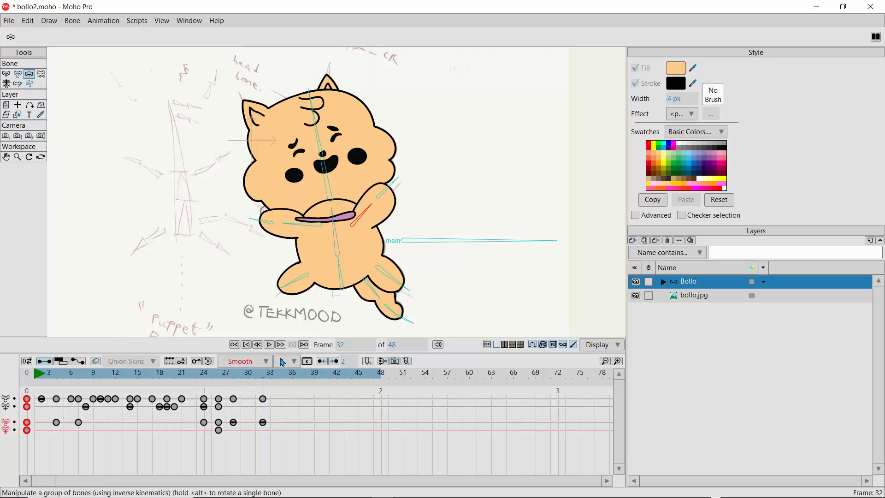
Step: Key both upper arm bones raised at frame 35 and lowered at frame 37
{"action": "key", "text": "Right"}
{"action": "key", "text": "Right"}
{"action": "key", "text": "Right"}
{"action": "left_click_drag", "start_coordinate": [299, 223], "coordinate": [318, 219]}
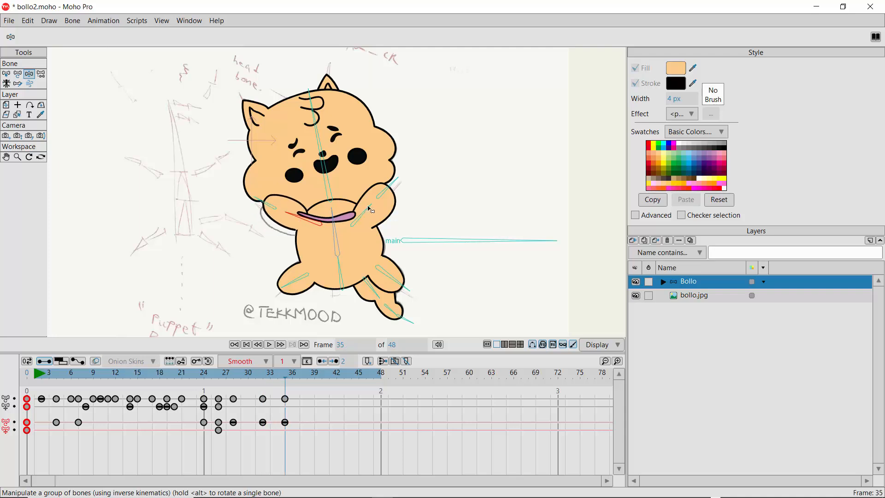
{"action": "left_click_drag", "start_coordinate": [371, 210], "coordinate": [367, 189]}
{"action": "key", "text": "Right"}
{"action": "key", "text": "Right"}
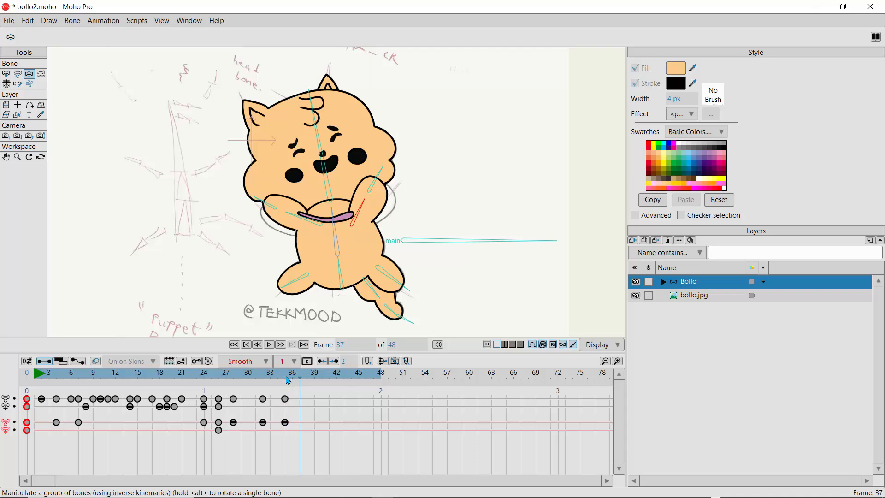
{"action": "left_click_drag", "start_coordinate": [305, 219], "coordinate": [367, 221]}
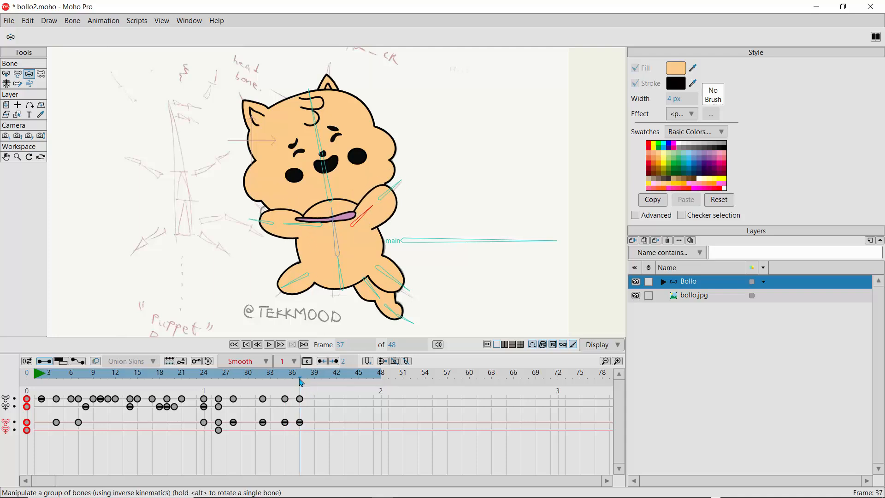
Step: Key both upper arm bones raised at frame 39 and lowered at frame 41
{"action": "left_click_drag", "start_coordinate": [301, 381], "coordinate": [314, 377]}
{"action": "left_click_drag", "start_coordinate": [298, 223], "coordinate": [304, 215]}
{"action": "left_click_drag", "start_coordinate": [365, 211], "coordinate": [362, 209]}
{"action": "key", "text": "Right"}
{"action": "key", "text": "Right"}
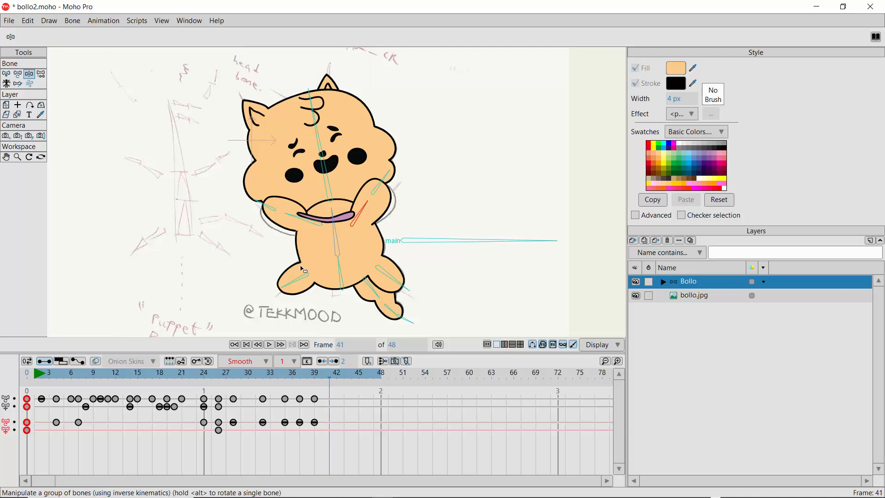
{"action": "left_click_drag", "start_coordinate": [300, 220], "coordinate": [297, 219]}
{"action": "left_click_drag", "start_coordinate": [371, 211], "coordinate": [373, 221]}
Step: Key both upper arm bones raised at frame 44 and lowered at frame 48, and preview the motion
{"action": "key", "text": "Right"}
{"action": "key", "text": "Right"}
{"action": "key", "text": "Right"}
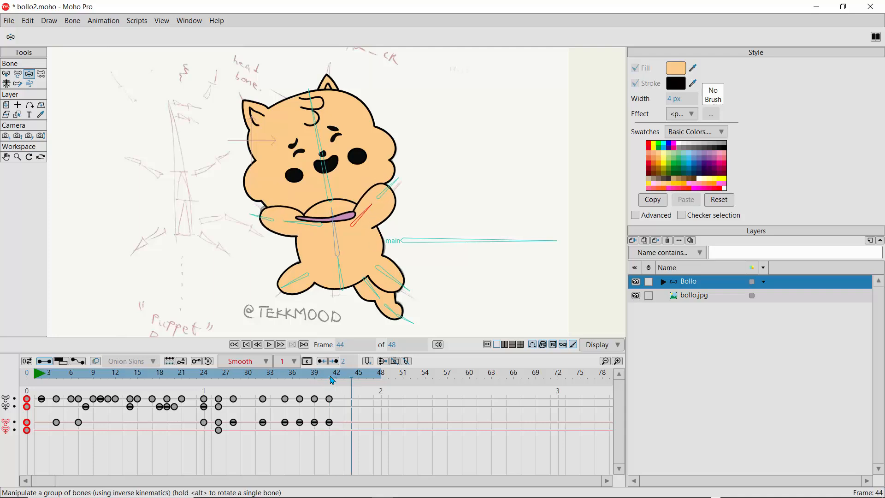
{"action": "left_click_drag", "start_coordinate": [300, 225], "coordinate": [366, 215]}
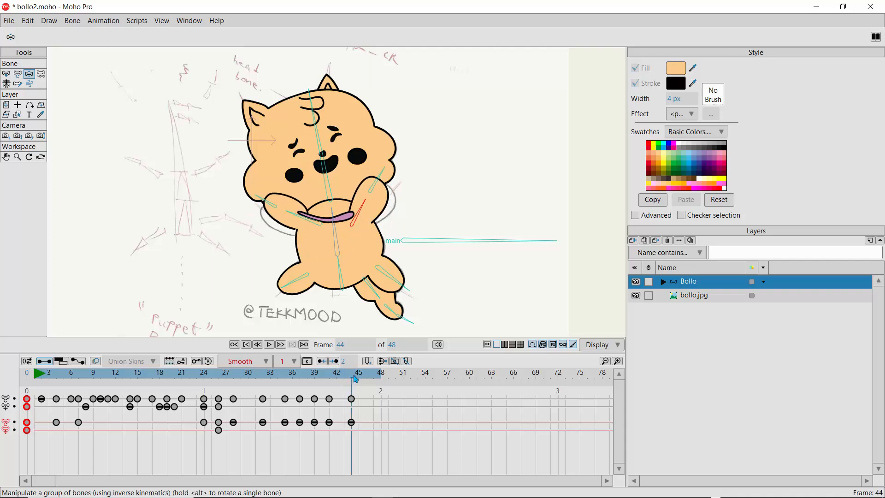
{"action": "left_click_drag", "start_coordinate": [355, 378], "coordinate": [381, 377]}
{"action": "left_click_drag", "start_coordinate": [299, 211], "coordinate": [372, 217]}
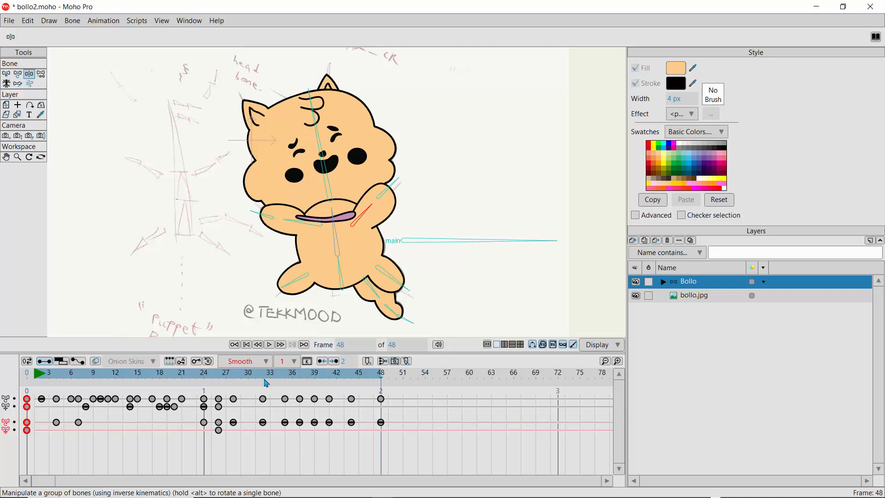
{"action": "key", "text": "space"}
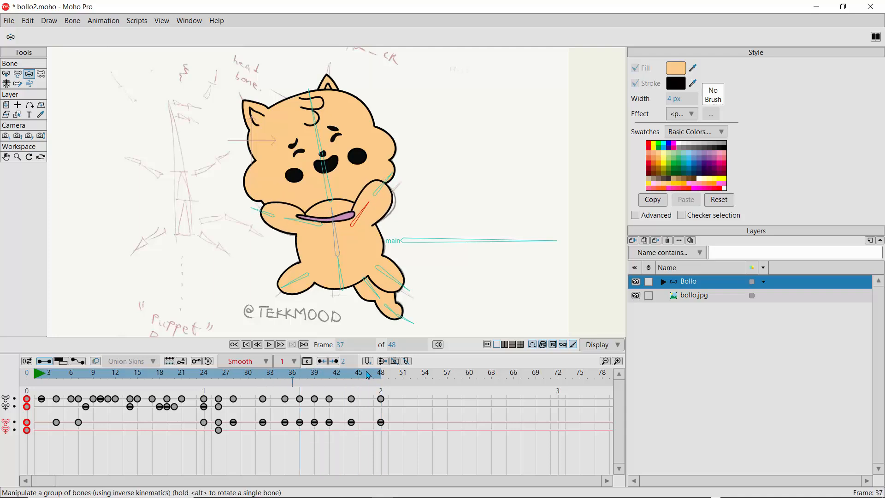
Step: Add document-wide timeline markers named "anim 2" at frame 26 and "anim1" at frame 2
{"action": "key", "text": "Left"}
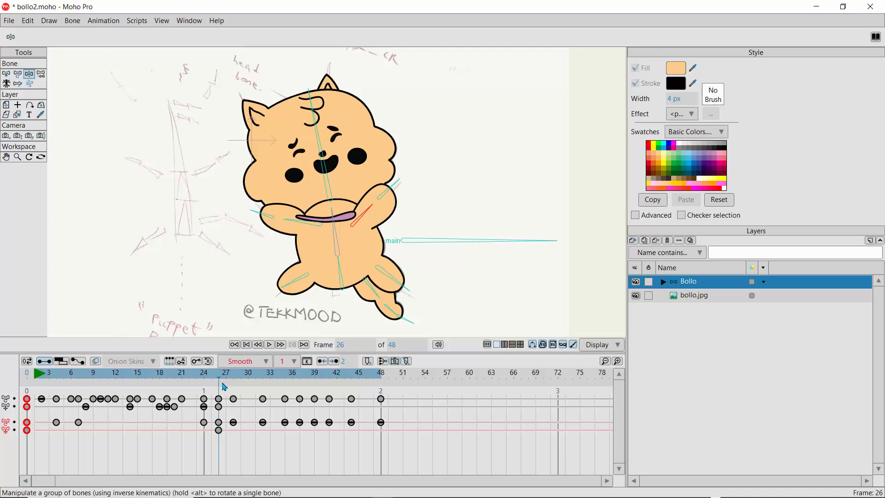
{"action": "left_click", "coordinate": [369, 361]}
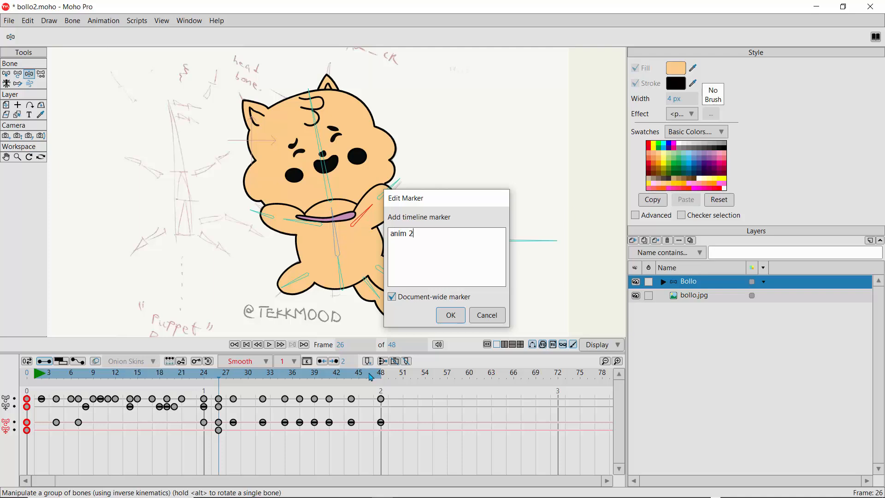
{"action": "left_click", "coordinate": [451, 314]}
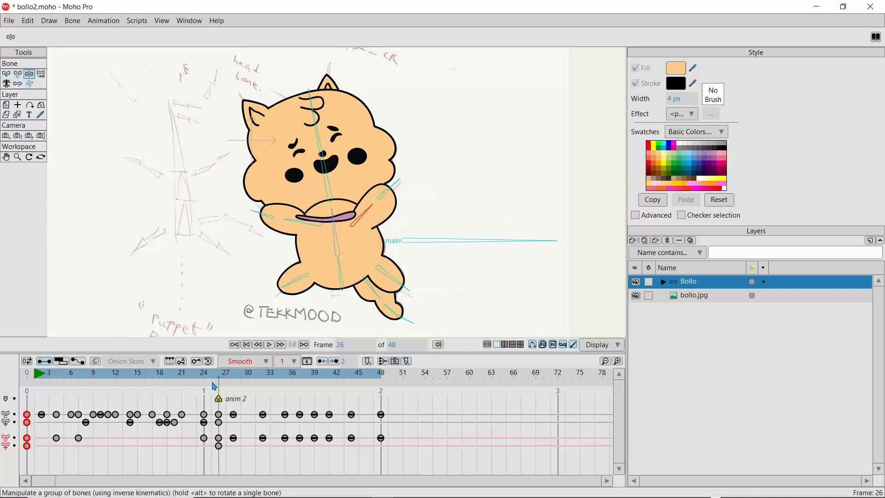
{"action": "key", "text": "space"}
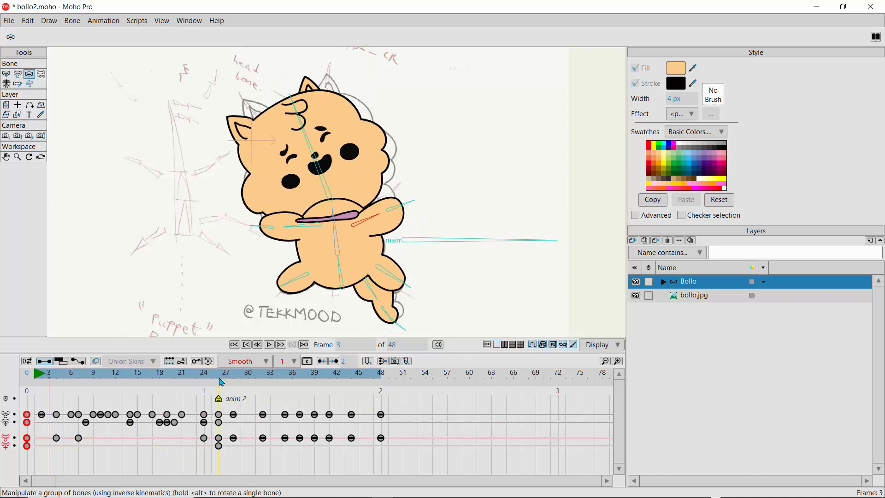
{"action": "key", "text": "space"}
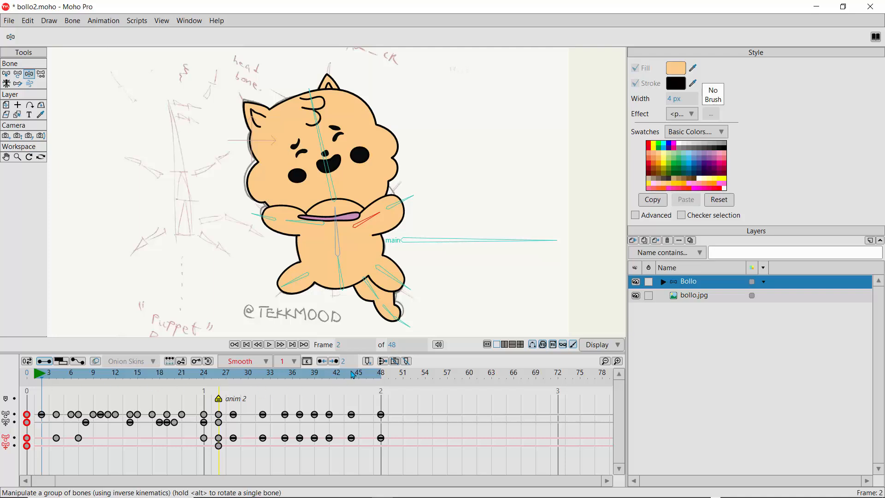
{"action": "left_click", "coordinate": [368, 361]}
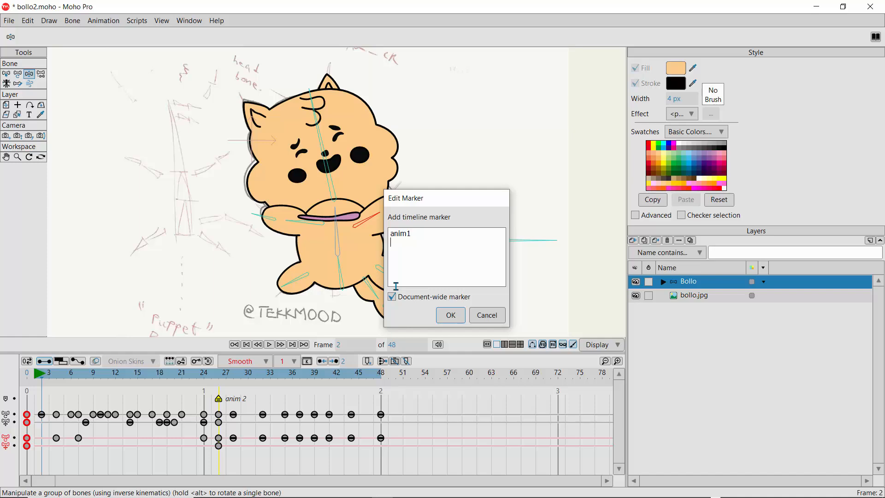
{"action": "left_click", "coordinate": [450, 314]}
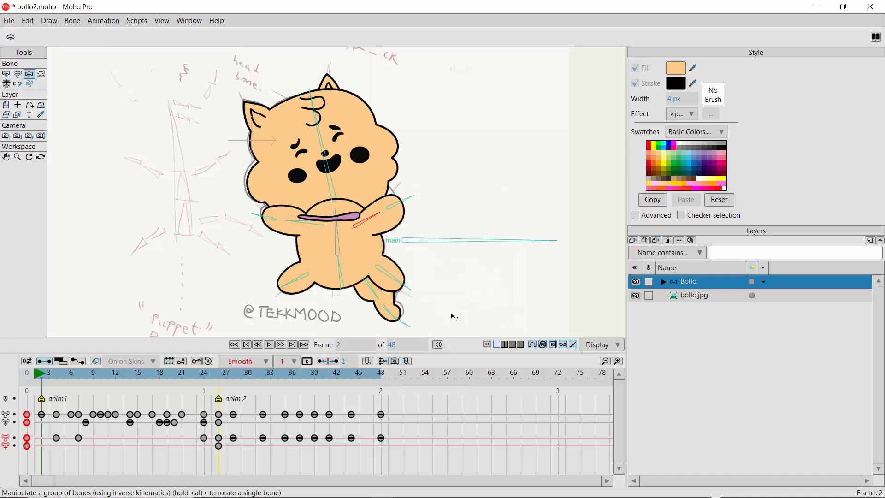
Step: Play back the second animation and step through its frames back to the "anim 2" marker at frame 26
{"action": "key", "text": "space"}
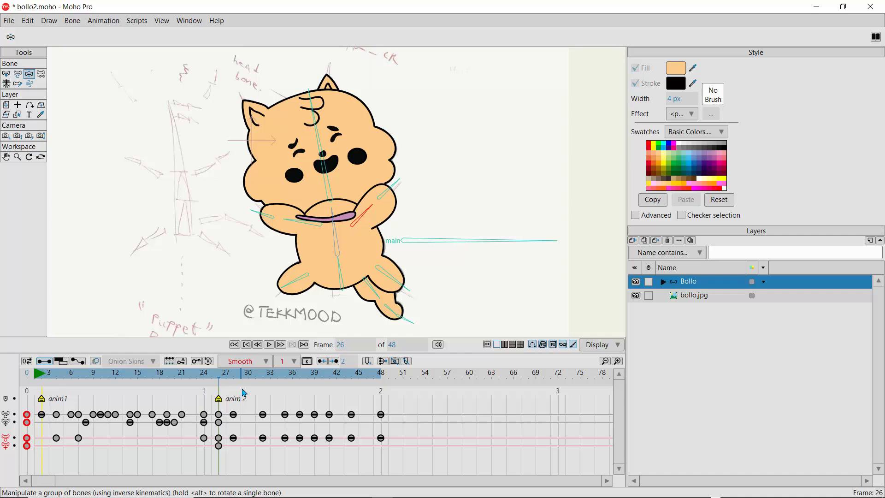
{"action": "left_click", "coordinate": [270, 347]}
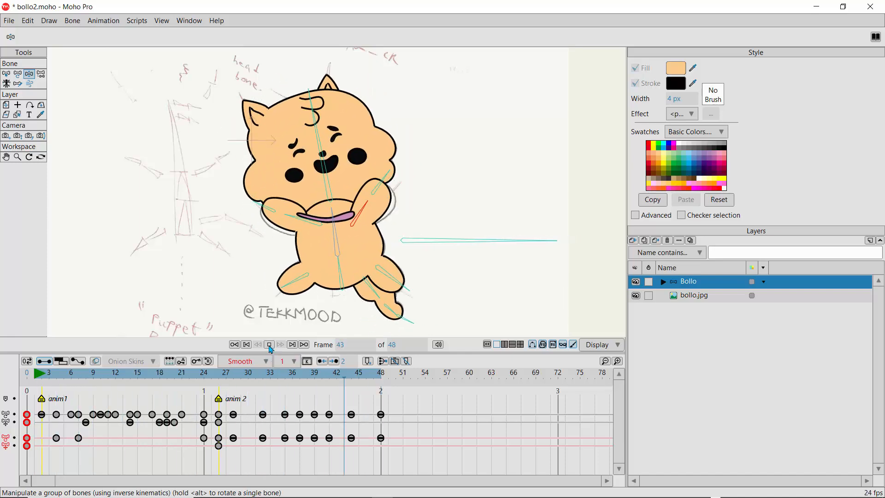
{"action": "left_click", "coordinate": [270, 345]}
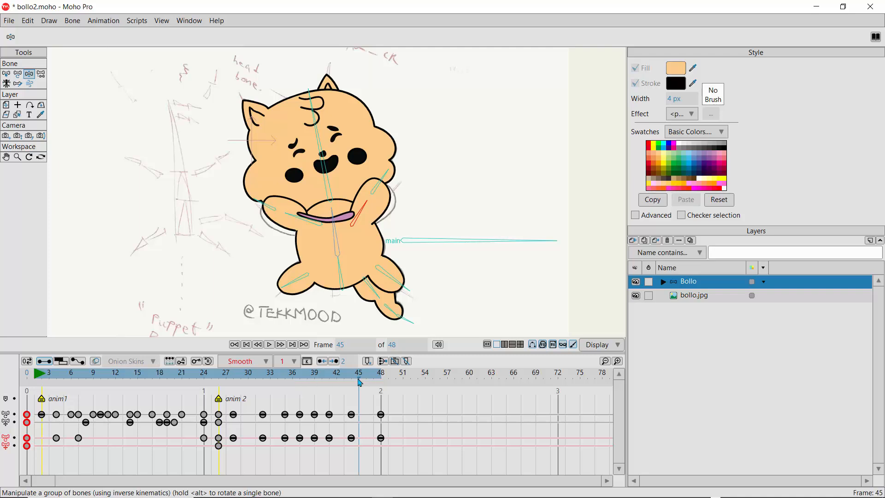
{"action": "key", "text": "Left"}
{"action": "key", "text": "Left"}
{"action": "key", "text": "Left"}
{"action": "key", "text": "Left"}
{"action": "key", "text": "Left"}
{"action": "key", "text": "Left"}
{"action": "key", "text": "Left"}
{"action": "key", "text": "Left"}
{"action": "key", "text": "Left"}
{"action": "key", "text": "Left"}
{"action": "key", "text": "Left"}
{"action": "key", "text": "Left"}
{"action": "key", "text": "Left"}
{"action": "key", "text": "Left"}
{"action": "key", "text": "Left"}
{"action": "key", "text": "Left"}
{"action": "key", "text": "Left"}
{"action": "key", "text": "Left"}
{"action": "key", "text": "Left"}
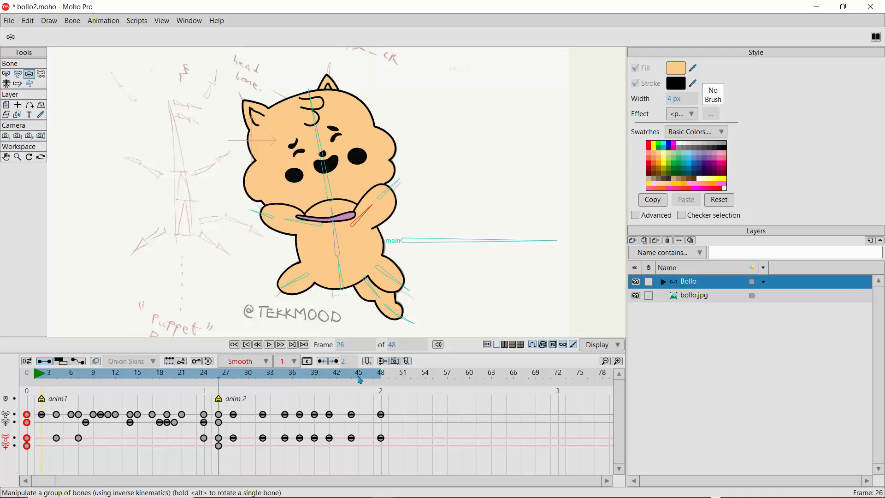
{"action": "key", "text": "Right"}
{"action": "key", "text": "Right"}
{"action": "key", "text": "Right"}
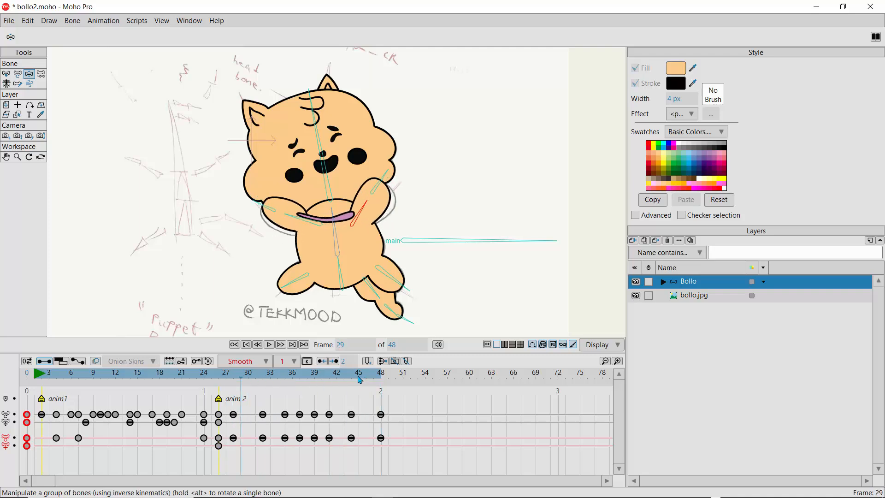
{"action": "key", "text": "Left"}
{"action": "key", "text": "Left"}
{"action": "key", "text": "Left"}
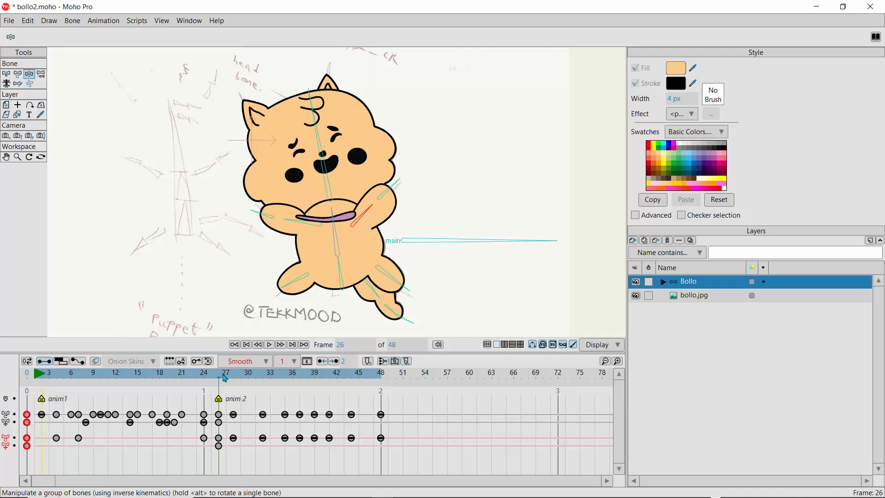
Step: Save the project and set the interval of all keys from frame 26 to frame 48 to 2
{"action": "key", "text": "ctrl+s"}
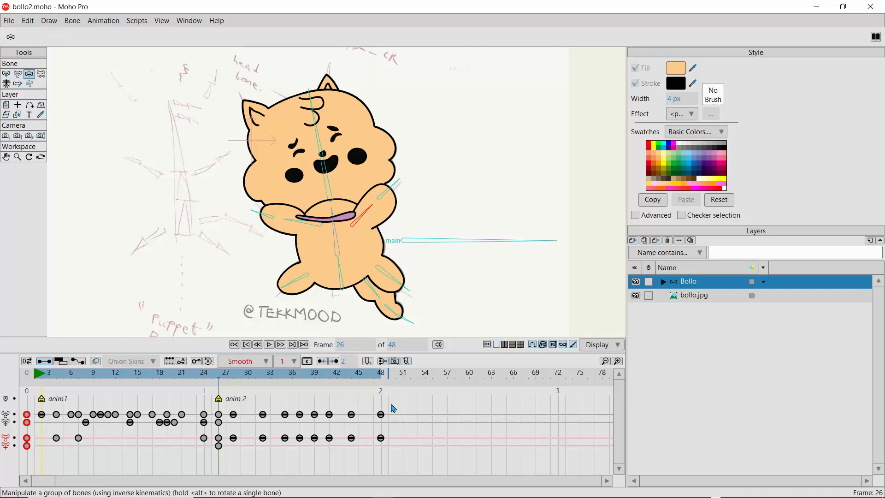
{"action": "left_click_drag", "start_coordinate": [391, 401], "coordinate": [215, 467]}
{"action": "left_click", "coordinate": [294, 364]}
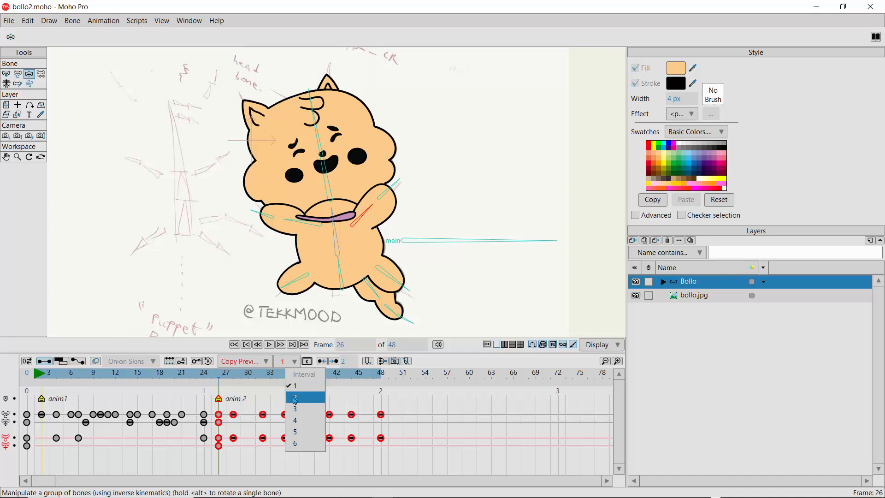
{"action": "left_click", "coordinate": [295, 403]}
{"action": "left_click", "coordinate": [269, 347]}
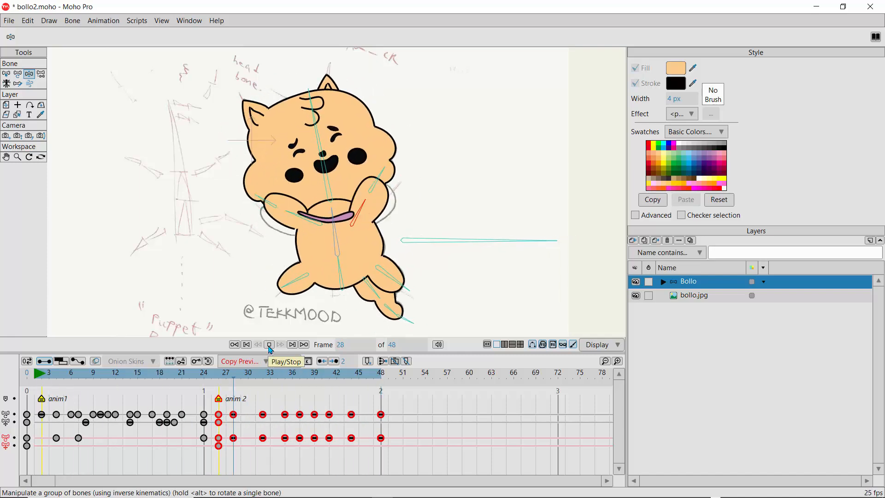
{"action": "left_click", "coordinate": [270, 350]}
{"action": "left_click_drag", "start_coordinate": [345, 387], "coordinate": [220, 391]}
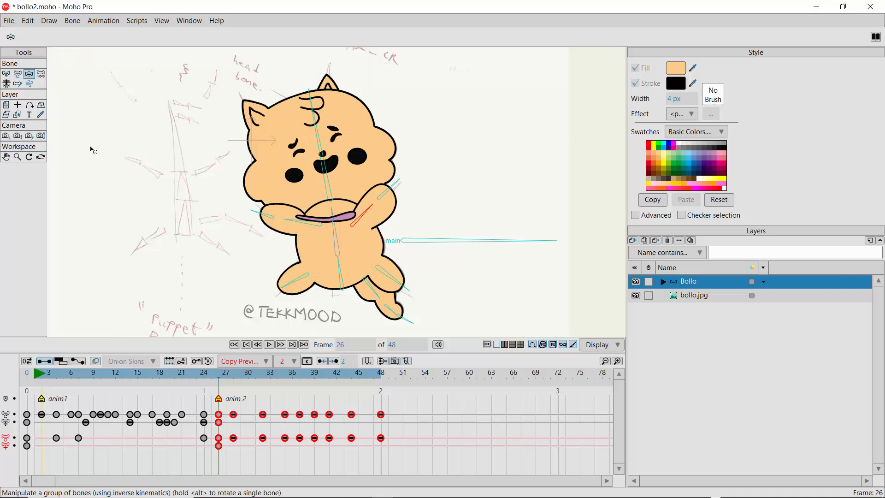
Step: Save the project and set up an MP4 animation export that starts at frame 26 and ends at frame 48
{"action": "key", "text": "ctrl+s"}
{"action": "left_click", "coordinate": [10, 22]}
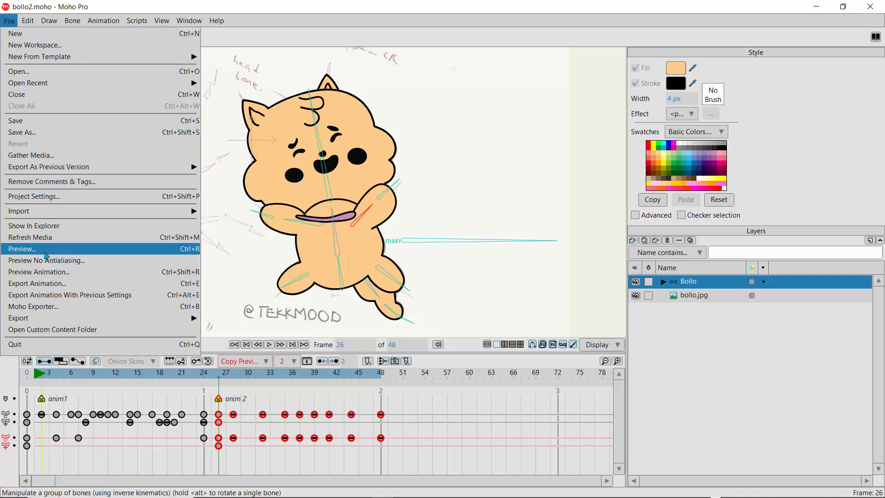
{"action": "mouse_move", "coordinate": [32, 321]}
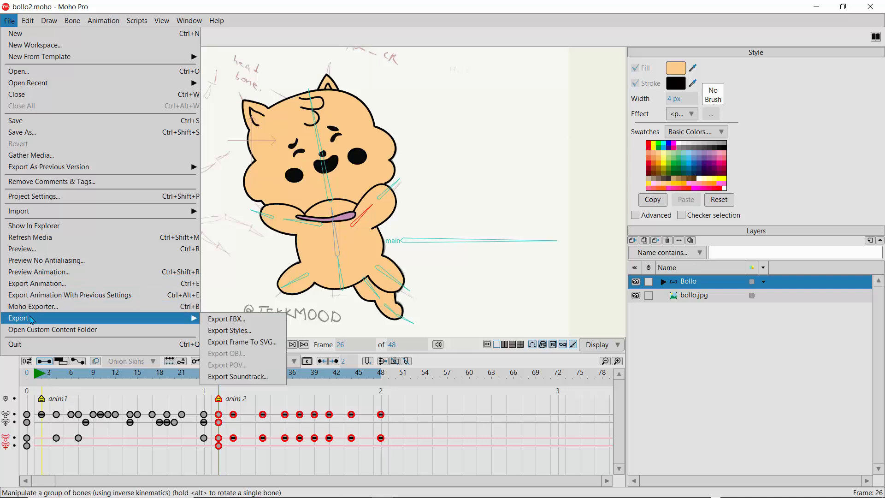
{"action": "left_click", "coordinate": [31, 288]}
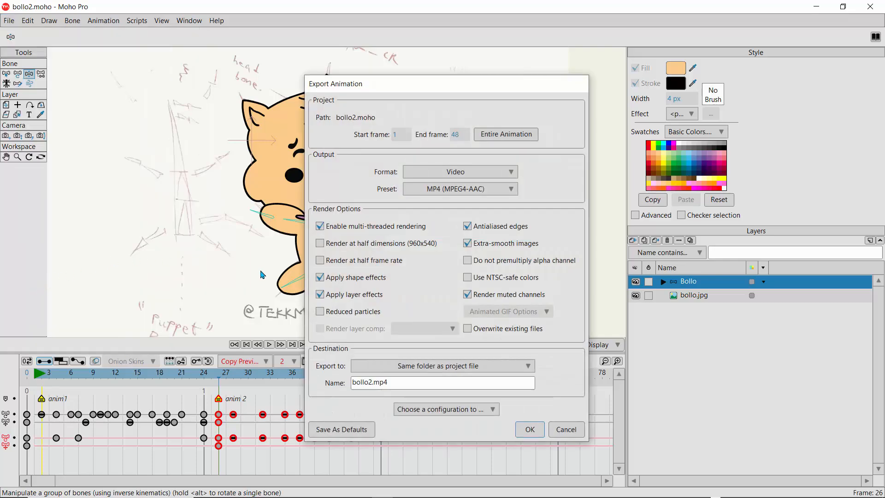
{"action": "left_click_drag", "start_coordinate": [391, 88], "coordinate": [441, 87]}
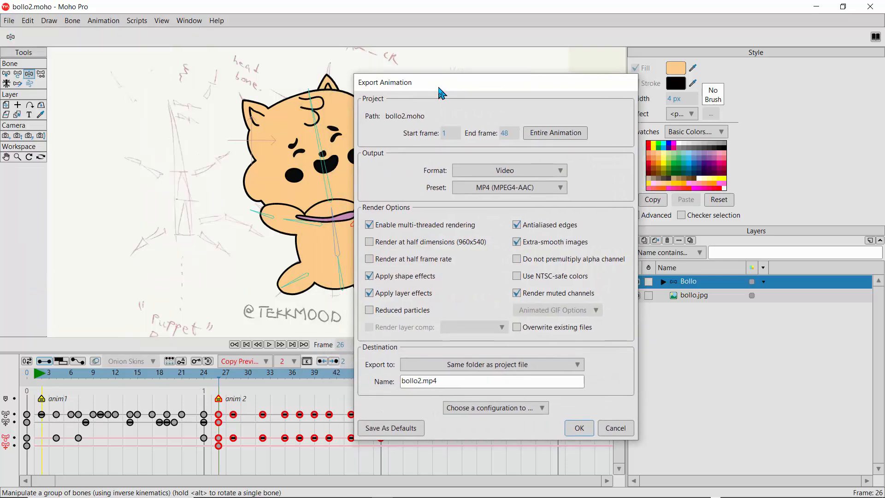
{"action": "left_click", "coordinate": [450, 134]}
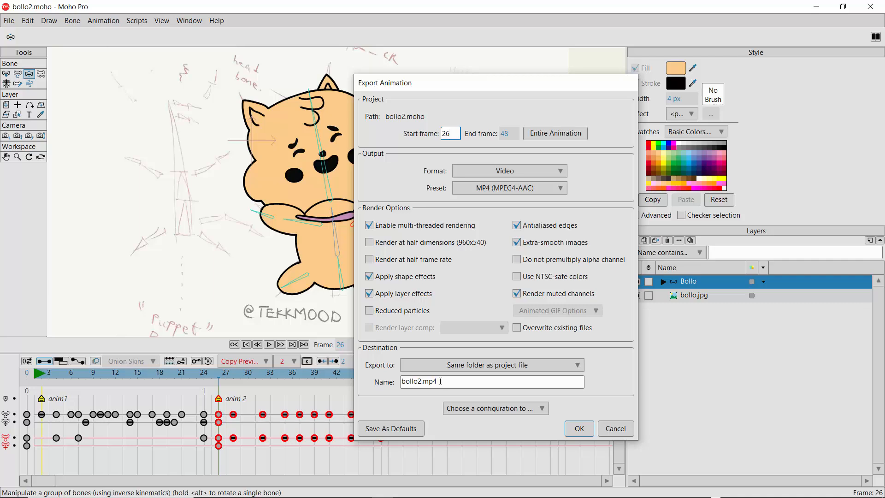
Step: Name the exported video file anim2.mp4
{"action": "left_click", "coordinate": [438, 383]}
{"action": "left_click", "coordinate": [424, 381]}
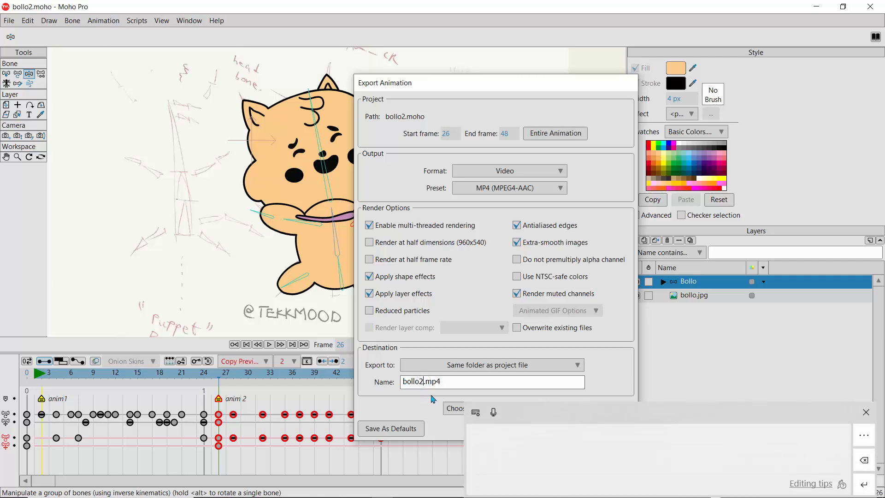
{"action": "key", "text": "BackSpace"}
{"action": "key", "text": "BackSpace"}
{"action": "key", "text": "BackSpace"}
{"action": "key", "text": "BackSpace"}
{"action": "key", "text": "BackSpace"}
{"action": "key", "text": "BackSpace"}
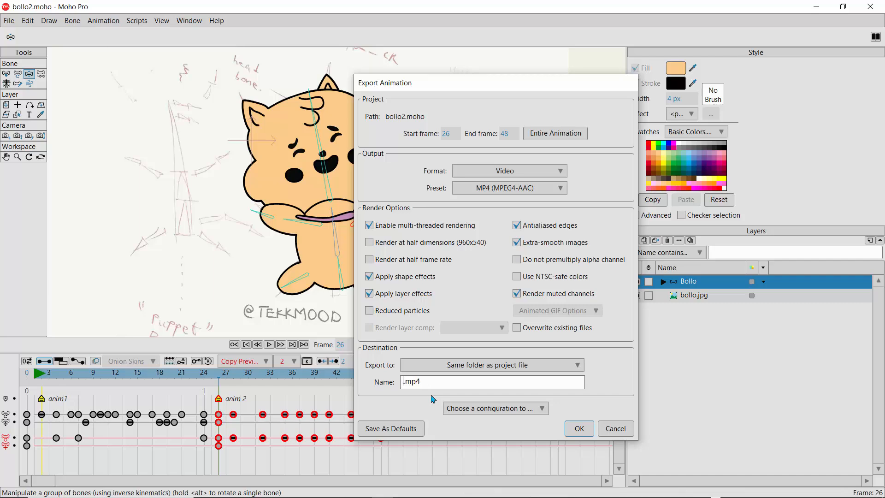
{"action": "type", "text": "anim2"}
Step: Set the export destination to C:\Users\PC\Videos and export the animation
{"action": "left_click", "coordinate": [457, 368]}
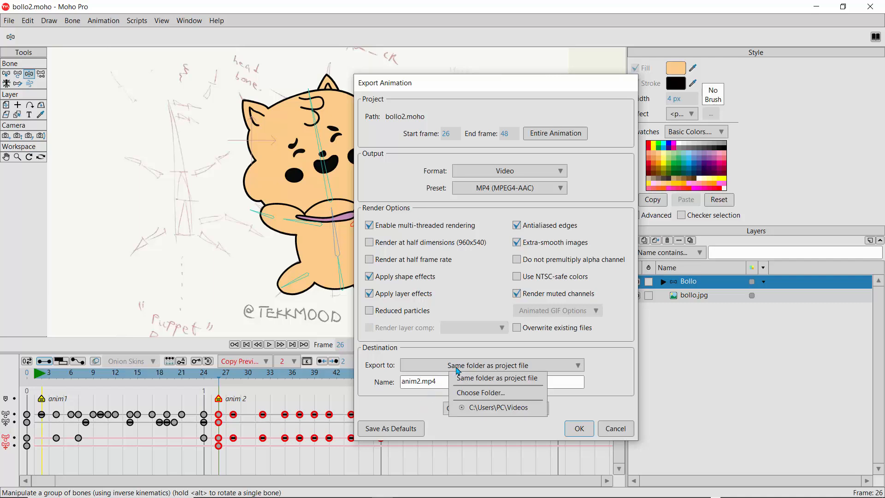
{"action": "left_click", "coordinate": [485, 408]}
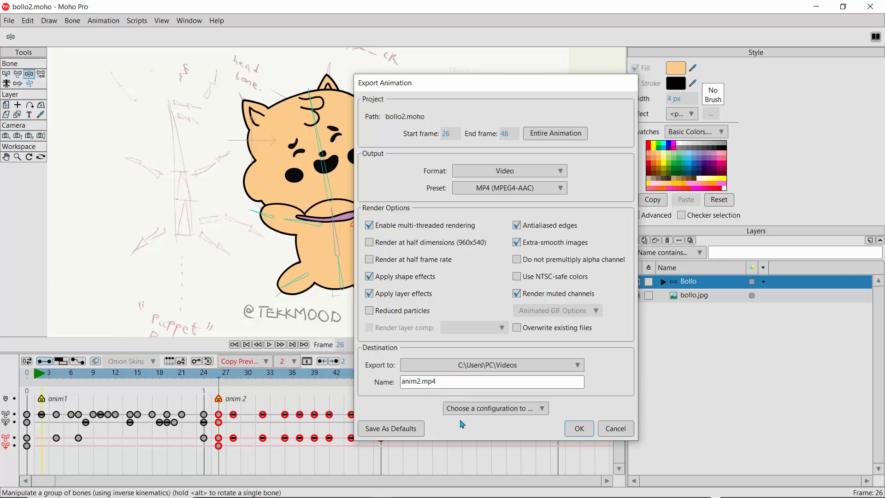
{"action": "left_click", "coordinate": [577, 428]}
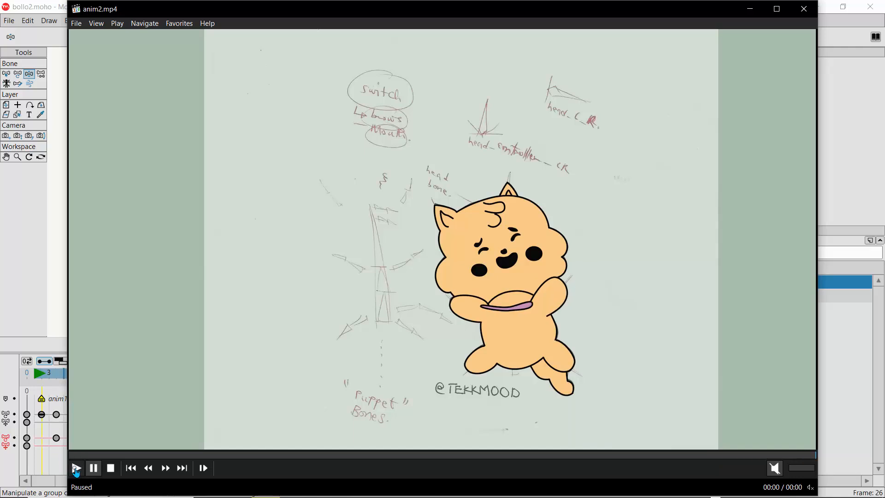
Step: Play the exported anim2.mp4 in the media player, and return to the Moho project
{"action": "left_click", "coordinate": [75, 469]}
{"action": "left_click", "coordinate": [75, 469]}
{"action": "left_click", "coordinate": [755, 11]}
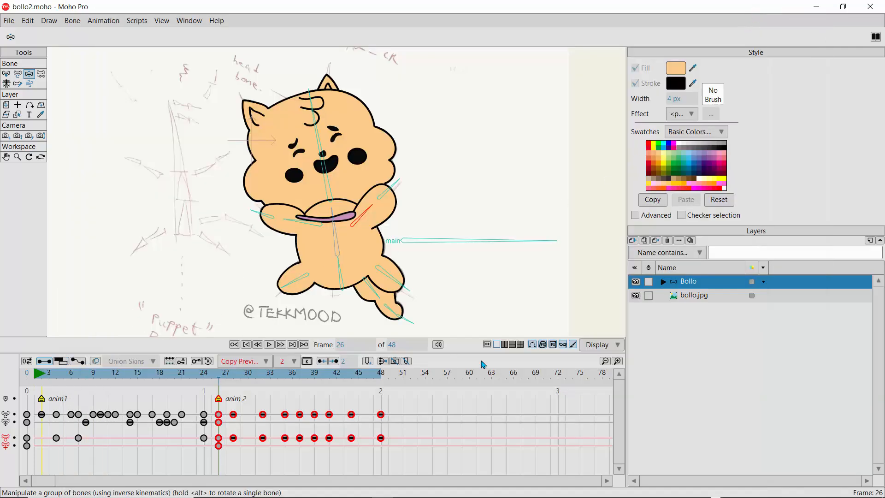
Step: Hide the bollo.jpg reference layer and tilt the head bone to the right at frame 26
{"action": "left_click", "coordinate": [636, 296]}
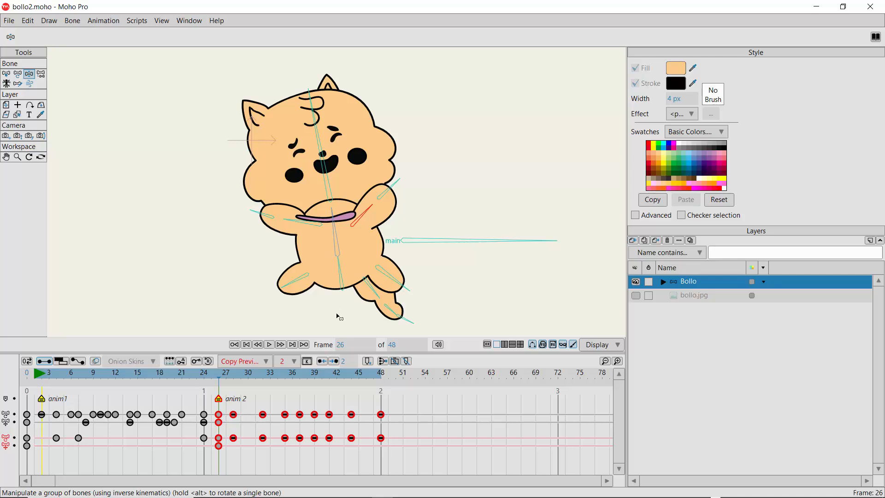
{"action": "mouse_move", "coordinate": [321, 146]}
{"action": "left_mouse_down"}
{"action": "mouse_move", "coordinate": [341, 148]}
{"action": "mouse_move", "coordinate": [306, 148]}
{"action": "mouse_move", "coordinate": [329, 147]}
{"action": "left_mouse_up"}
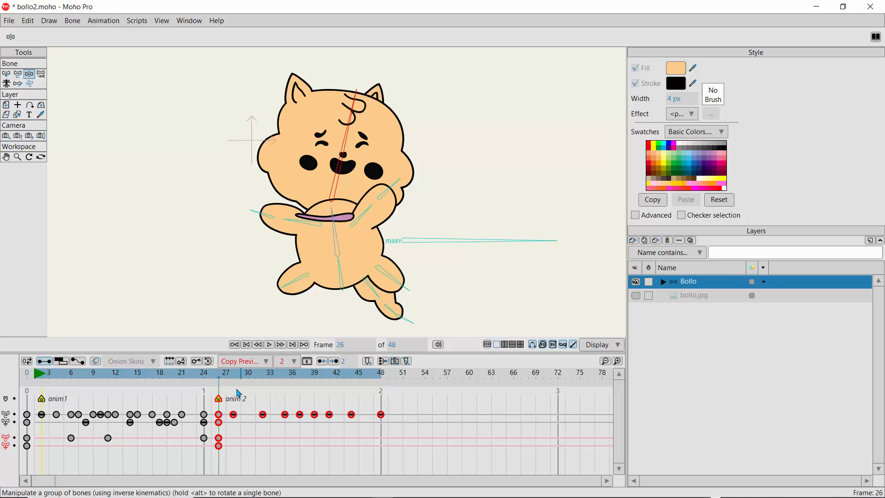
{"action": "key", "text": "space"}
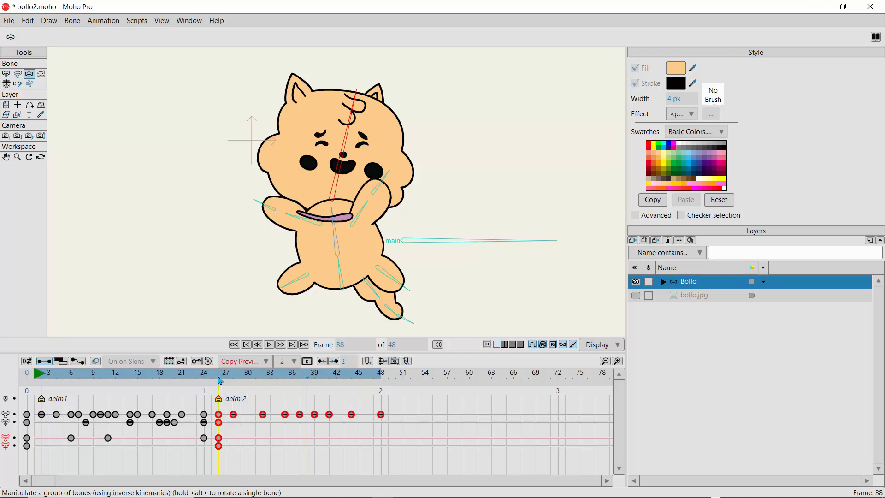
Step: Key the head bone tilted left at frame 45 and further right at frame 26, and preview the motion
{"action": "left_click_drag", "start_coordinate": [347, 143], "coordinate": [312, 170]}
{"action": "left_click_drag", "start_coordinate": [358, 374], "coordinate": [219, 372]}
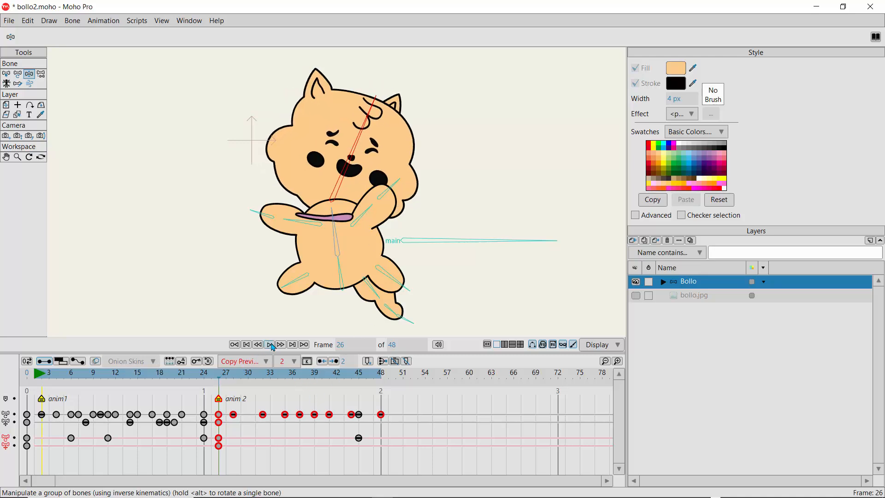
{"action": "left_click", "coordinate": [272, 345]}
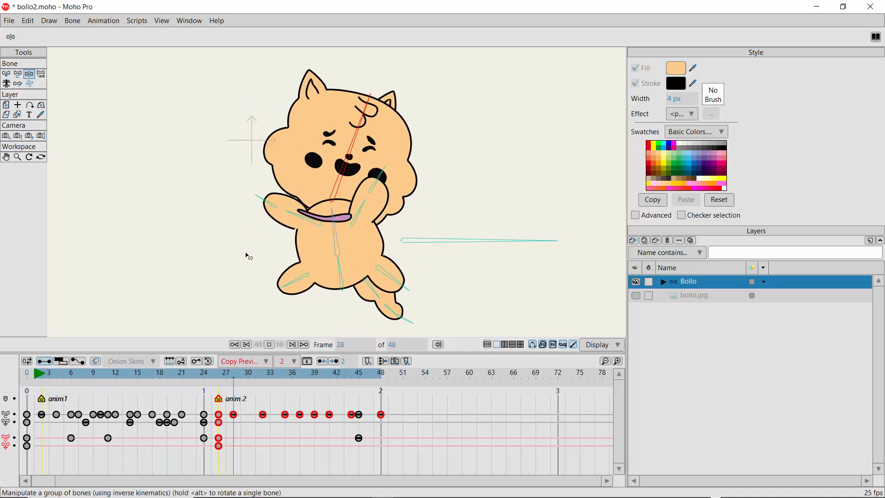
{"action": "left_click", "coordinate": [269, 346]}
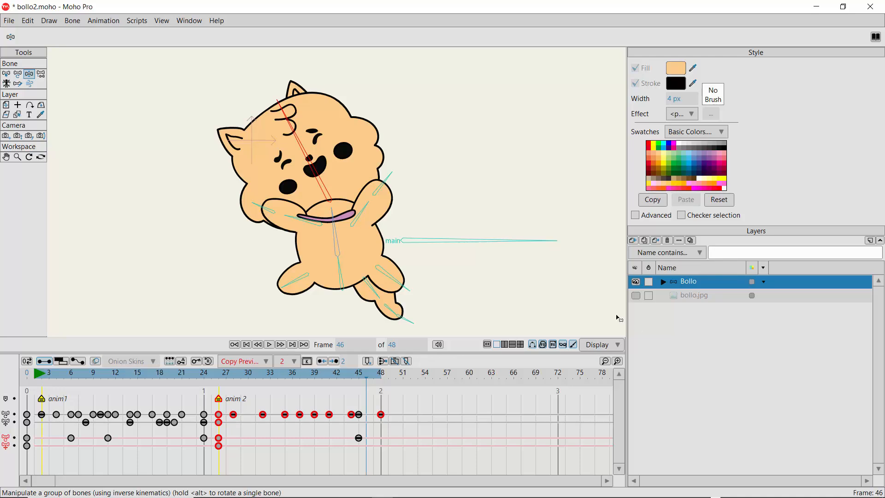
Step: Select the brow2 layer in Bollo's head group and adjust a point of its shape with Transform Points at frame 46
{"action": "left_click", "coordinate": [663, 282]}
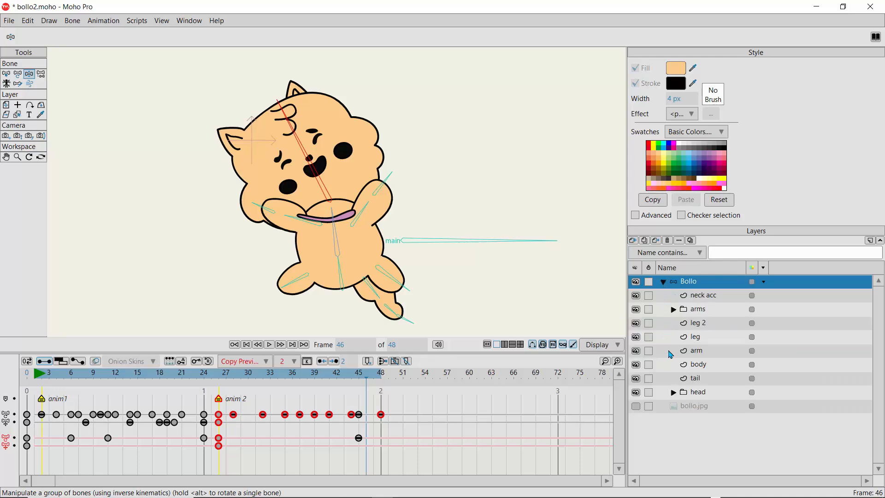
{"action": "left_click", "coordinate": [674, 392]}
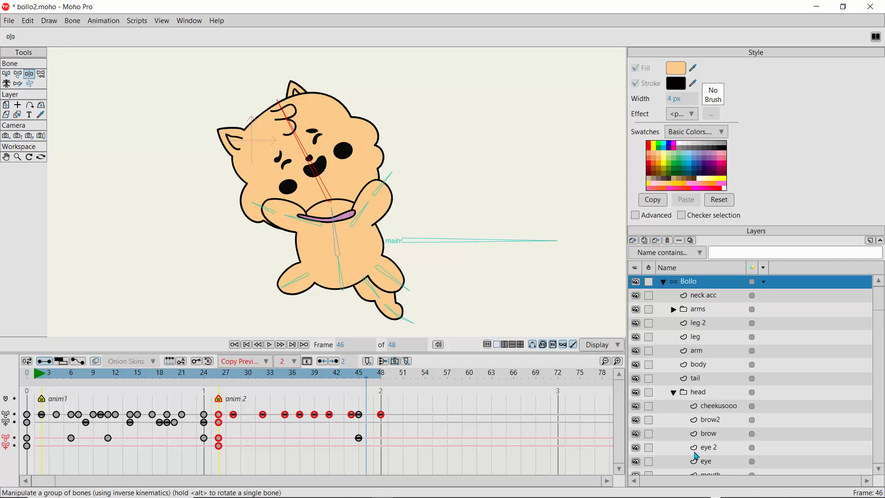
{"action": "left_click", "coordinate": [711, 420]}
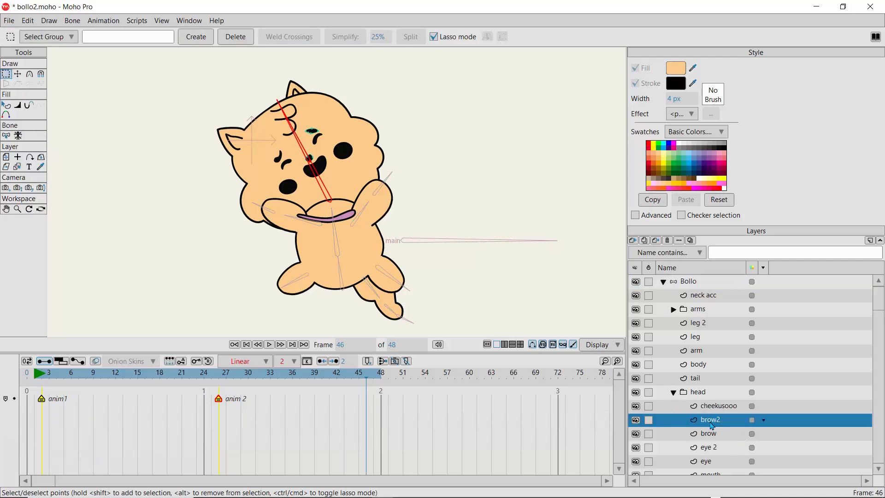
{"action": "left_click", "coordinate": [23, 75]}
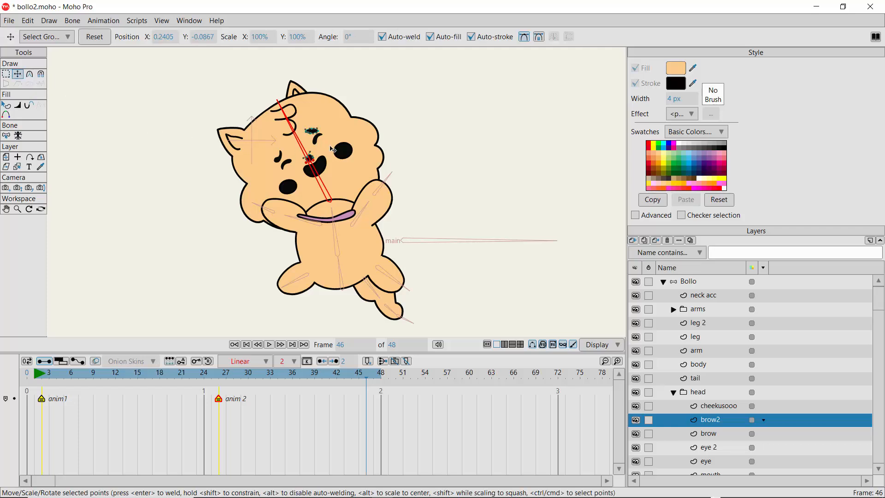
{"action": "left_click_drag", "start_coordinate": [315, 137], "coordinate": [315, 136]}
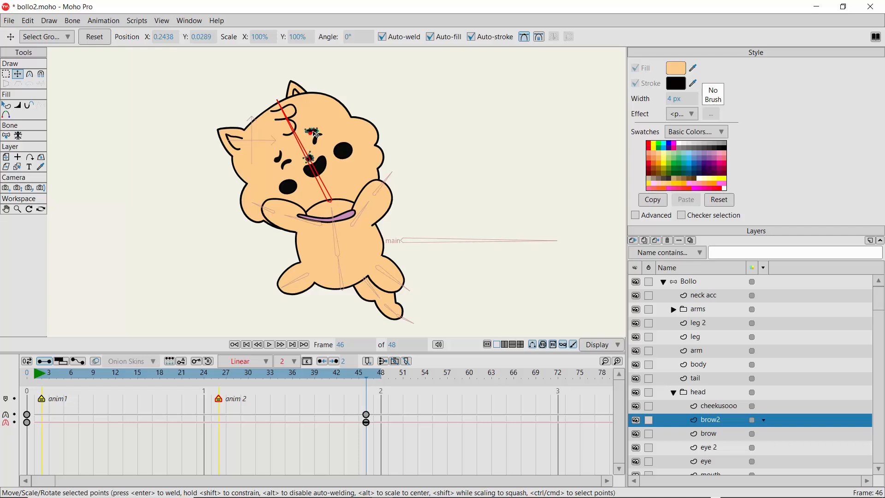
Step: Select the whole brow shape on the brow2 layer and move it slightly upward at frame 46
{"action": "left_click", "coordinate": [17, 208]}
{"action": "left_click", "coordinate": [313, 130]}
{"action": "right_click", "coordinate": [314, 130]}
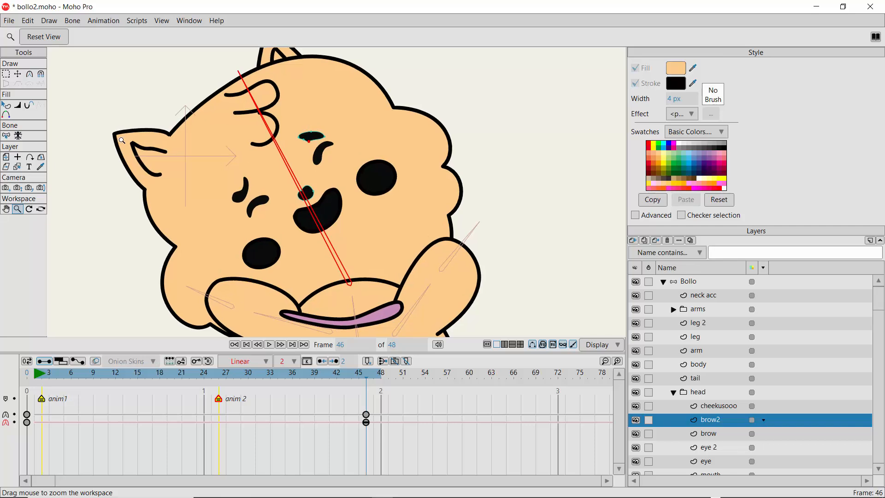
{"action": "left_click", "coordinate": [19, 74]}
{"action": "left_click", "coordinate": [310, 136]}
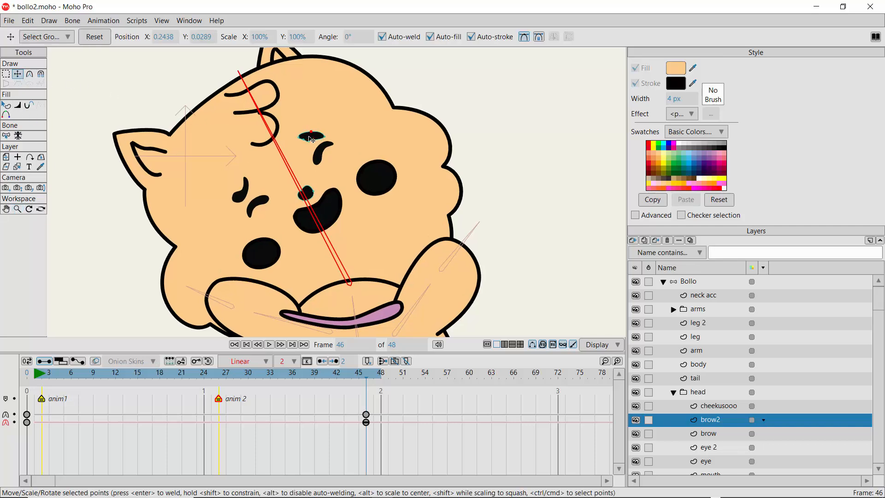
{"action": "double_click", "coordinate": [312, 138]}
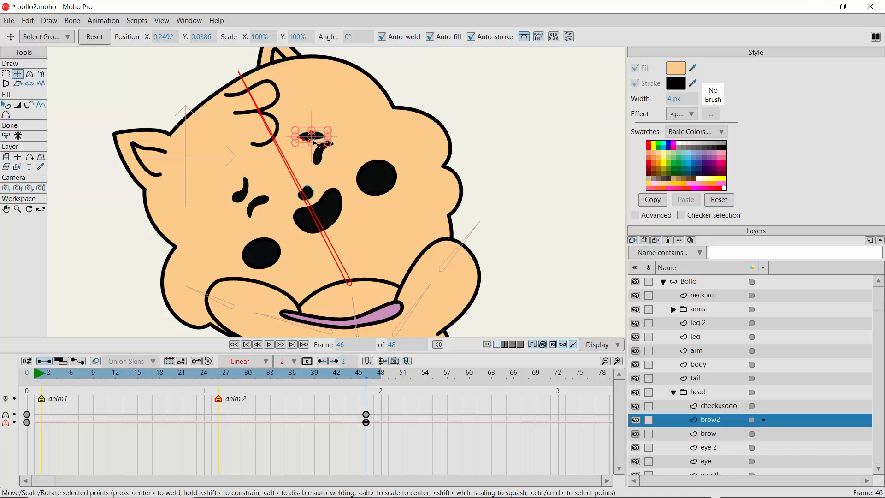
{"action": "left_click_drag", "start_coordinate": [320, 141], "coordinate": [318, 132]}
Step: Key the selected brow shape raised higher on the forehead at frame 24 and preview the motion
{"action": "key", "text": "space"}
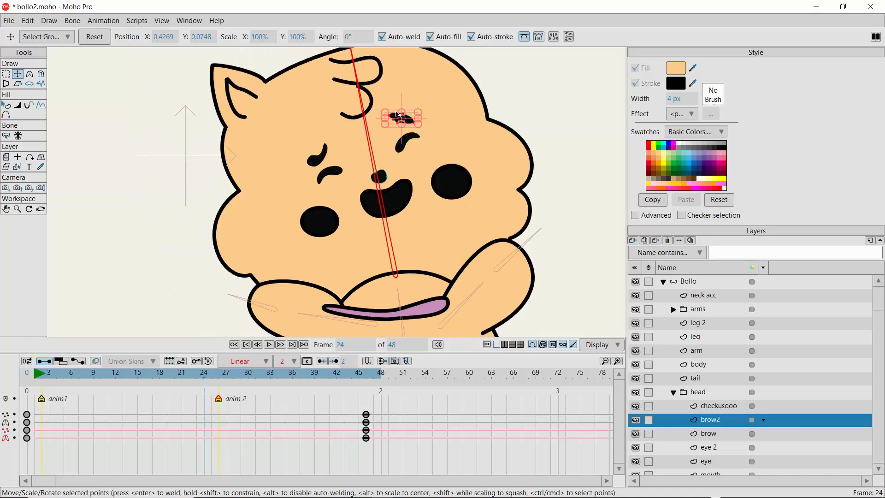
{"action": "left_click_drag", "start_coordinate": [397, 115], "coordinate": [395, 91]}
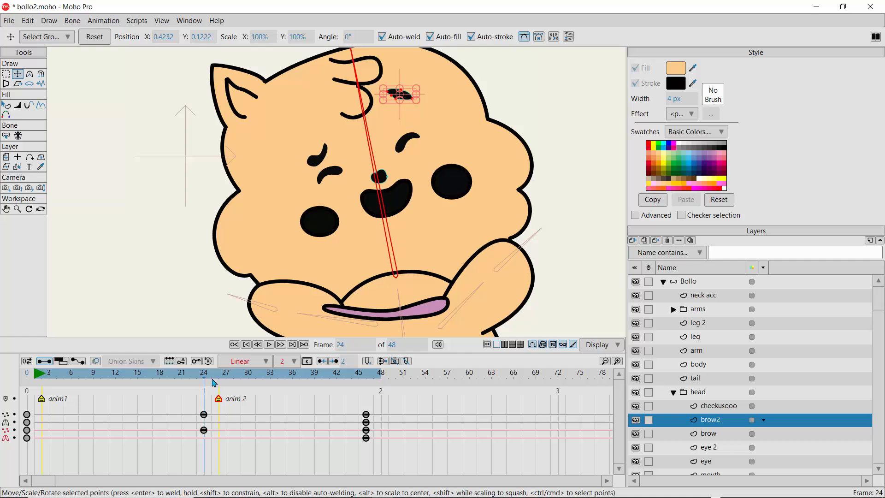
{"action": "key", "text": "space"}
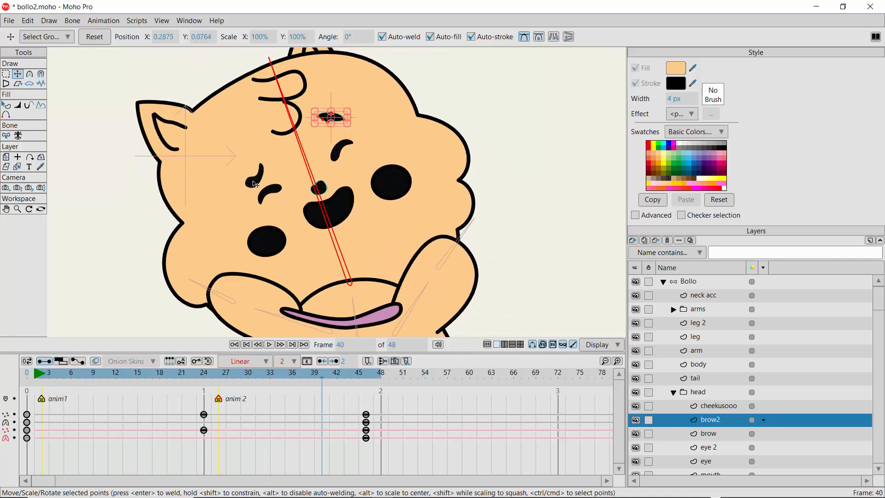
Step: Key the points and curve handles of the brow2 layer's nose shape at frame 40 and preview the motion
{"action": "left_click", "coordinate": [253, 183]}
{"action": "left_click", "coordinate": [254, 185]}
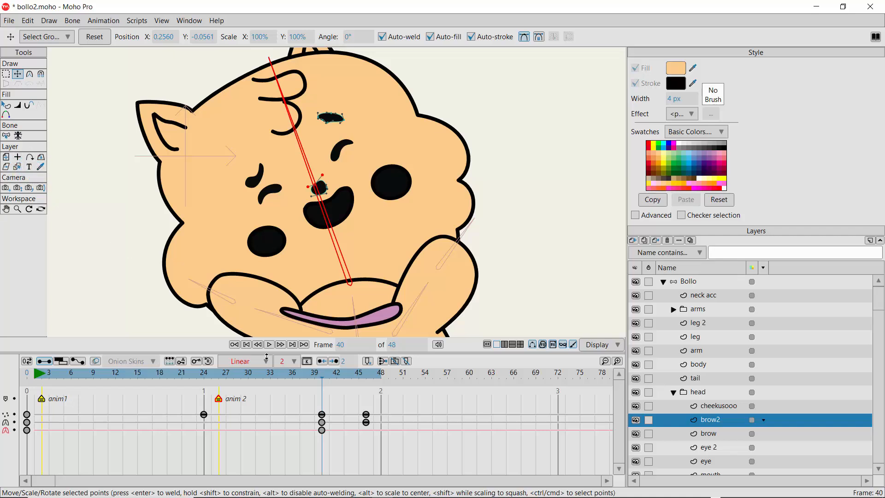
{"action": "key", "text": "space"}
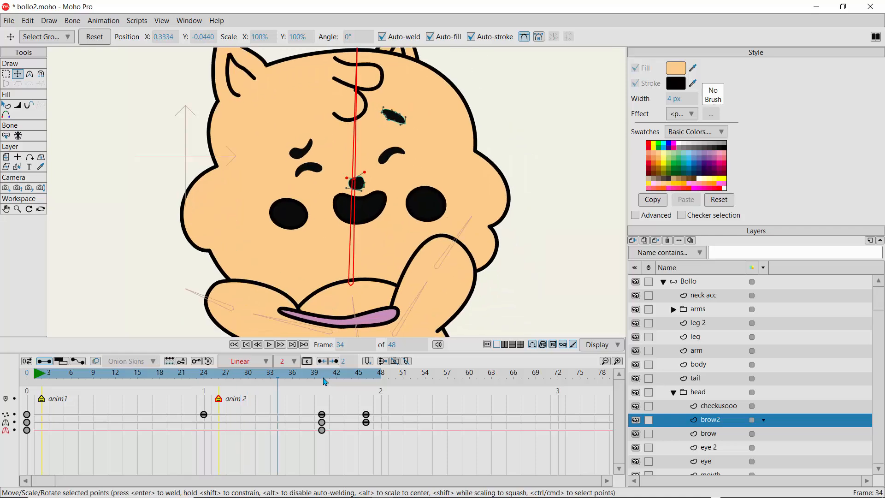
Step: Key the nose's top point pulled upward at frame 35 and back down at frame 41, and preview the motion from frame 25
{"action": "left_click", "coordinate": [339, 213]}
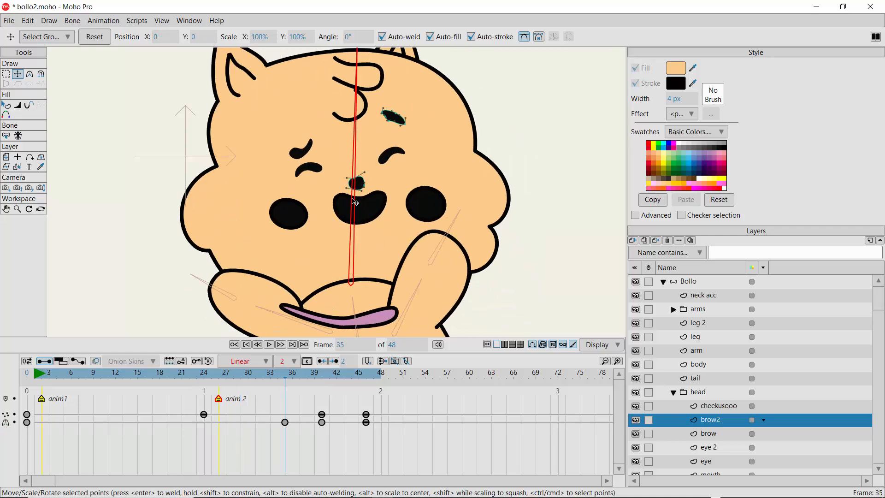
{"action": "left_click_drag", "start_coordinate": [356, 182], "coordinate": [351, 164]}
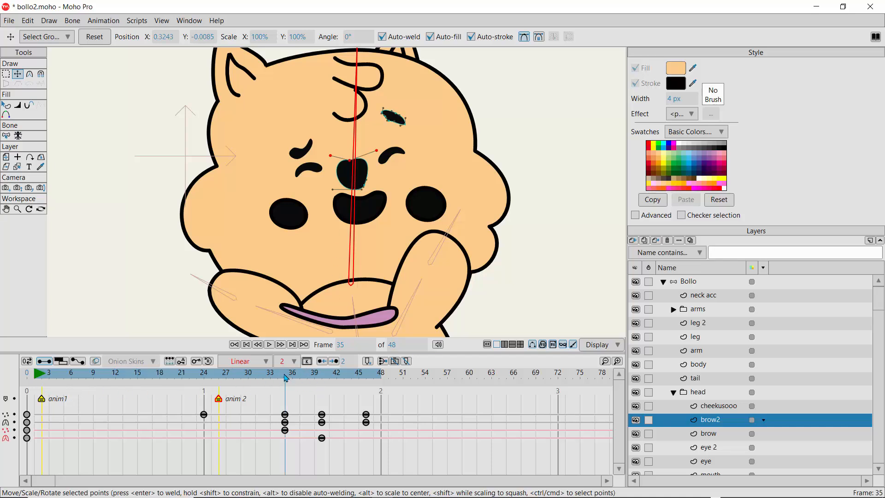
{"action": "left_click_drag", "start_coordinate": [285, 378], "coordinate": [329, 378]}
{"action": "left_click_drag", "start_coordinate": [315, 171], "coordinate": [321, 182]}
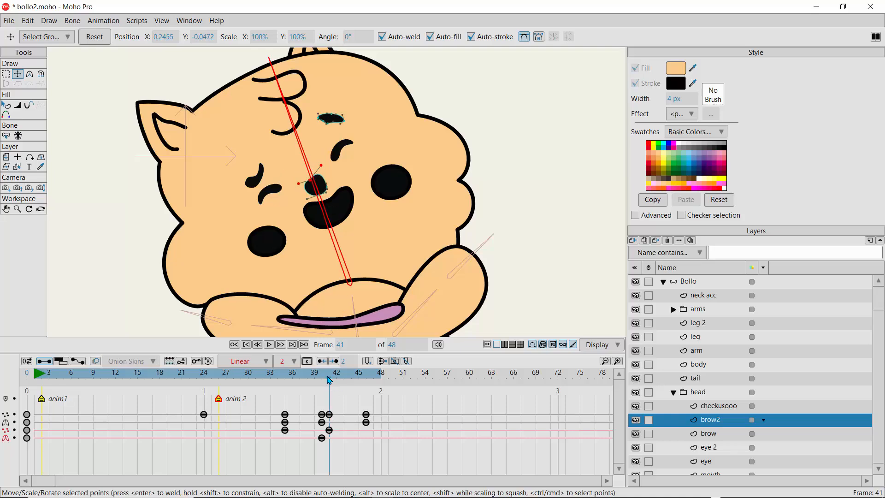
{"action": "key", "text": "space"}
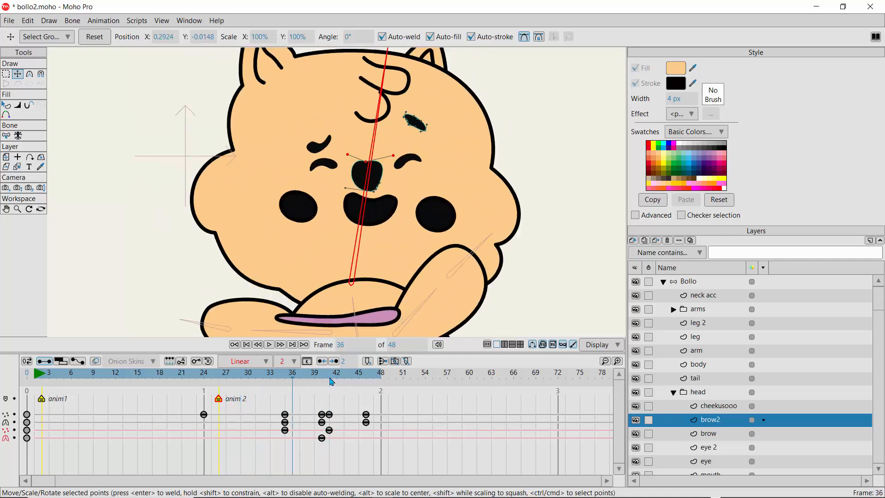
{"action": "left_click", "coordinate": [219, 379]}
{"action": "left_click", "coordinate": [211, 378]}
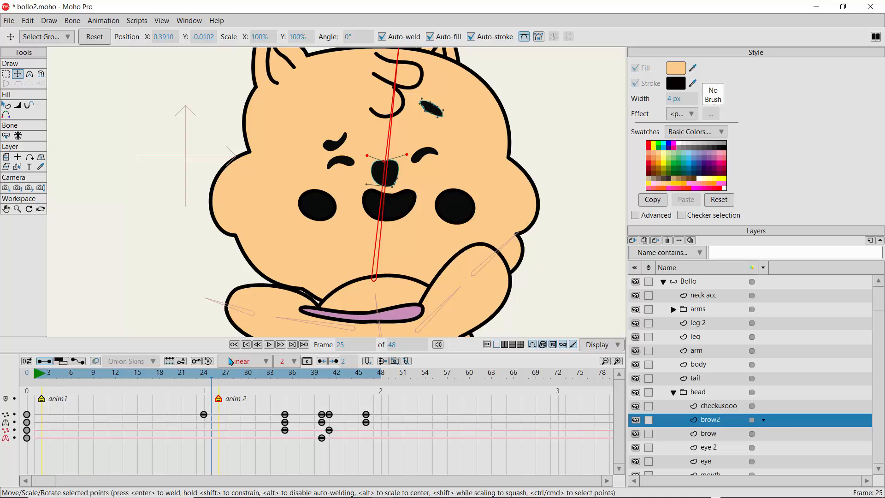